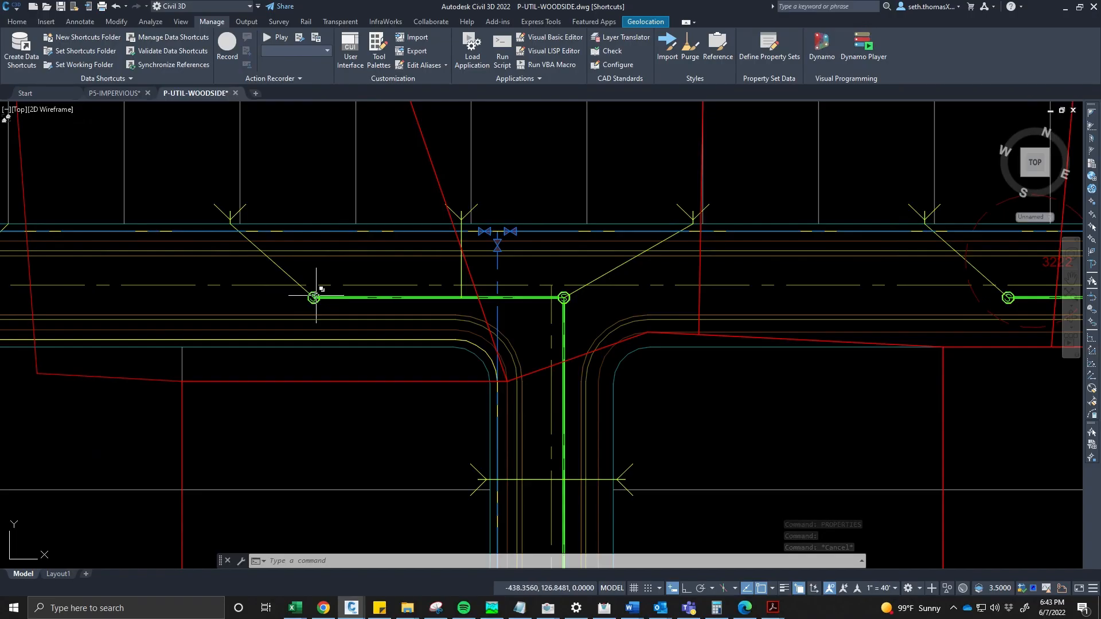
- Select a sewer service line in the plan and open the Properties palette to view its extended data
click(291, 277)
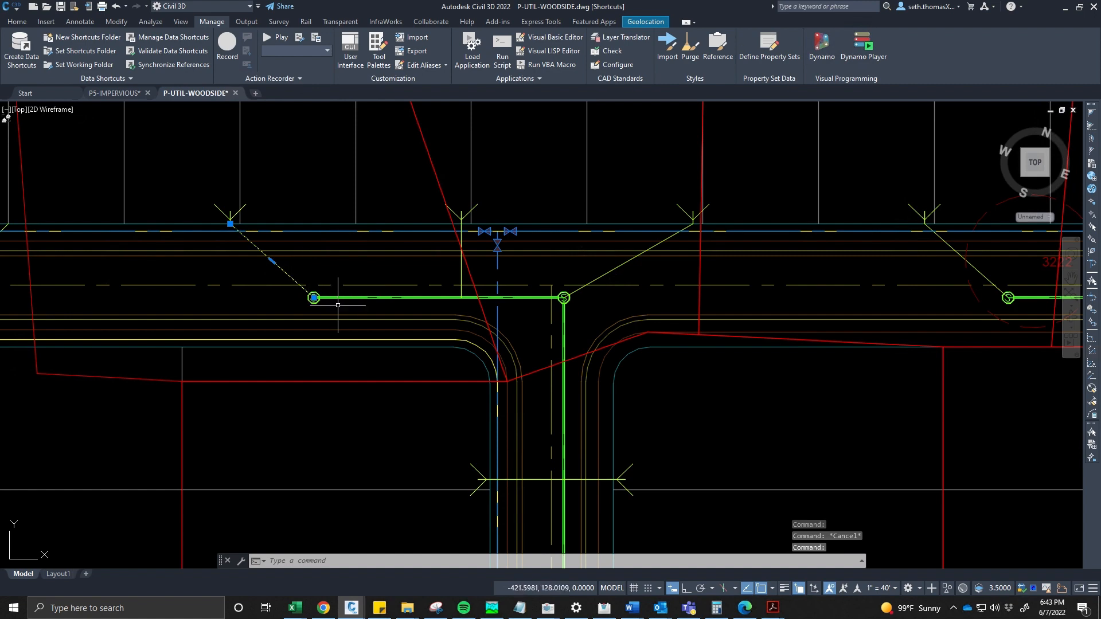
key(Escape)
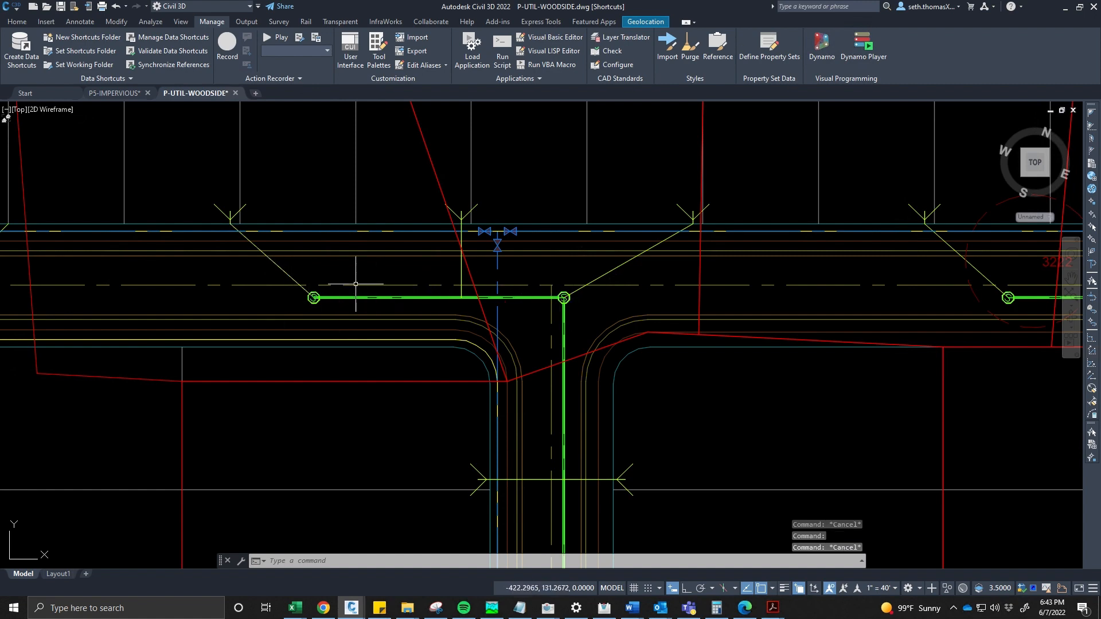
scroll(372, 298, down, 3)
scroll(310, 298, up, 2)
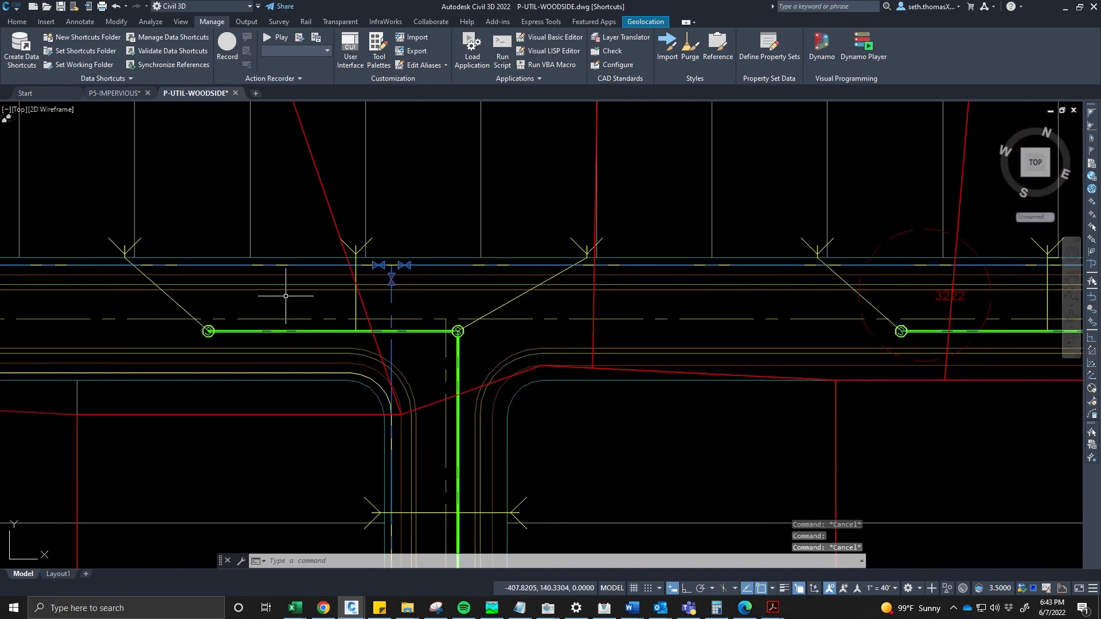
scroll(241, 310, down, 2)
click(201, 304)
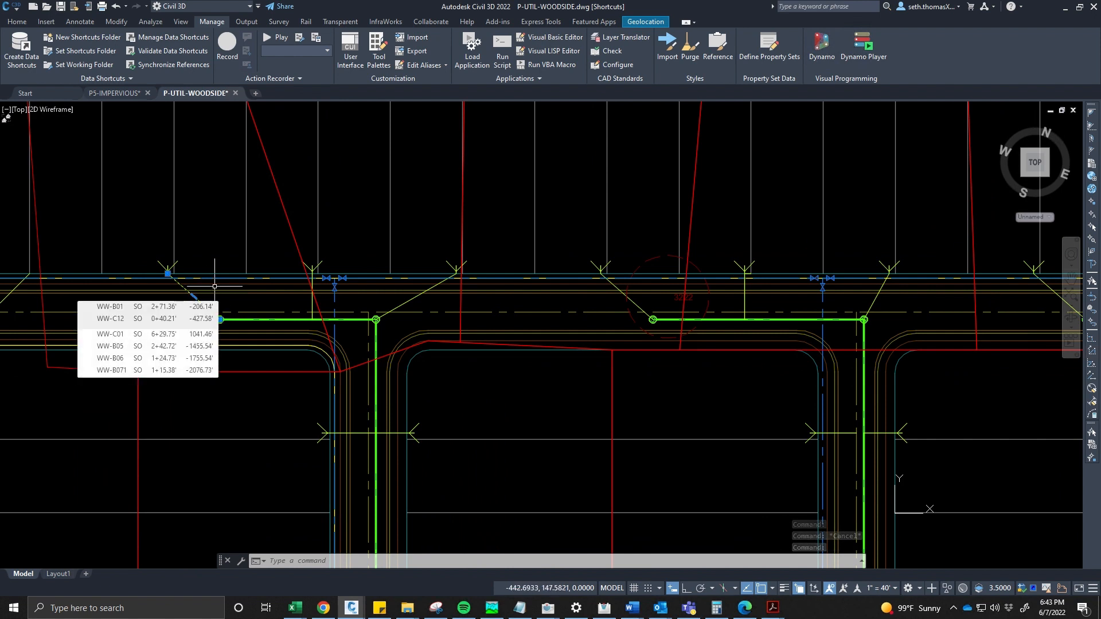
text(PROp)
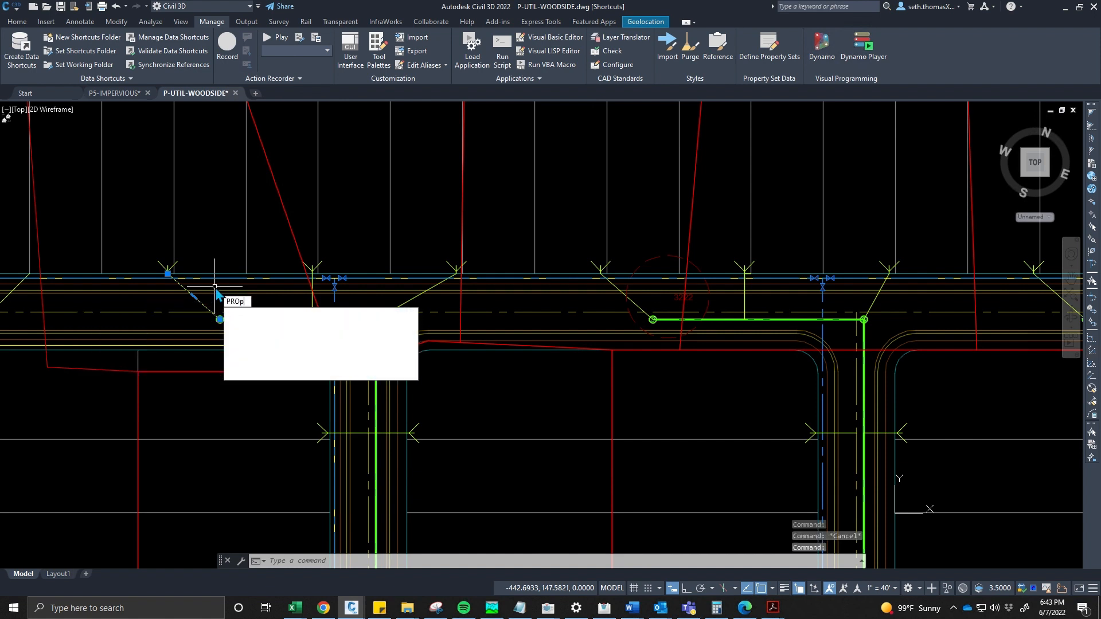
key(Return)
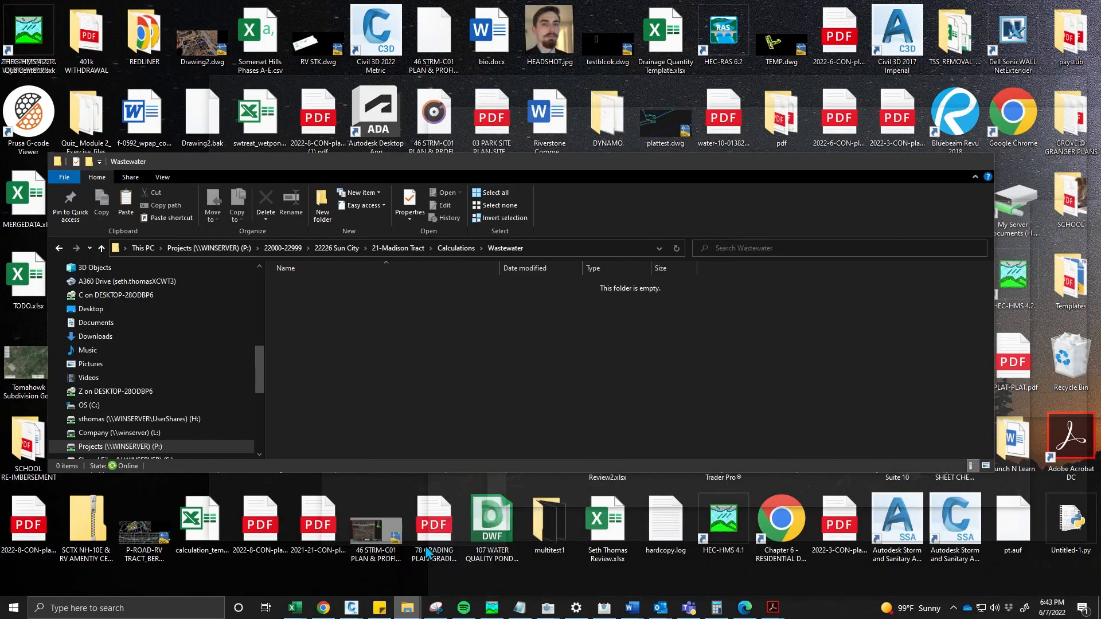
- Browse in File Explorer to the _DYNAMO WASTE WATER standards folder, then minimize the window
click(470, 559)
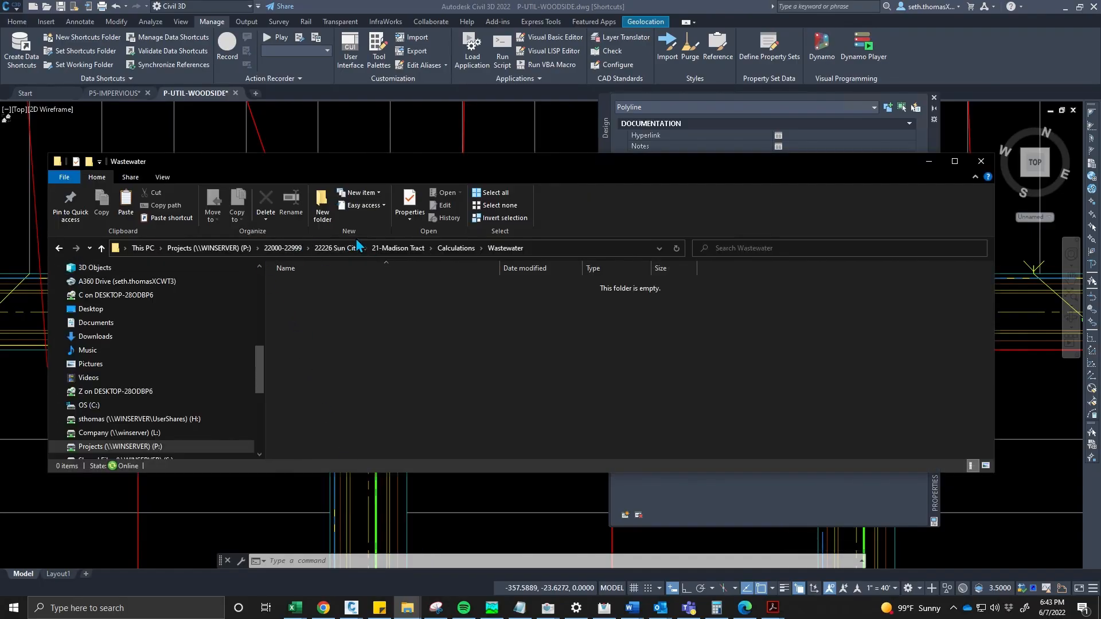
scroll(142, 331, up, 2)
scroll(142, 331, up, 2)
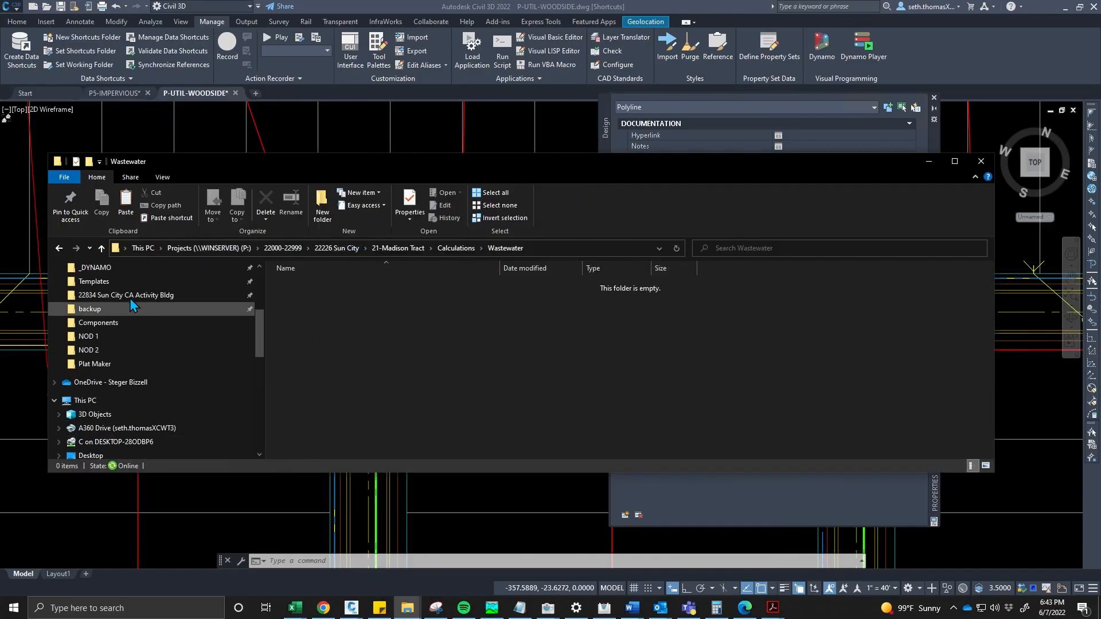
click(126, 268)
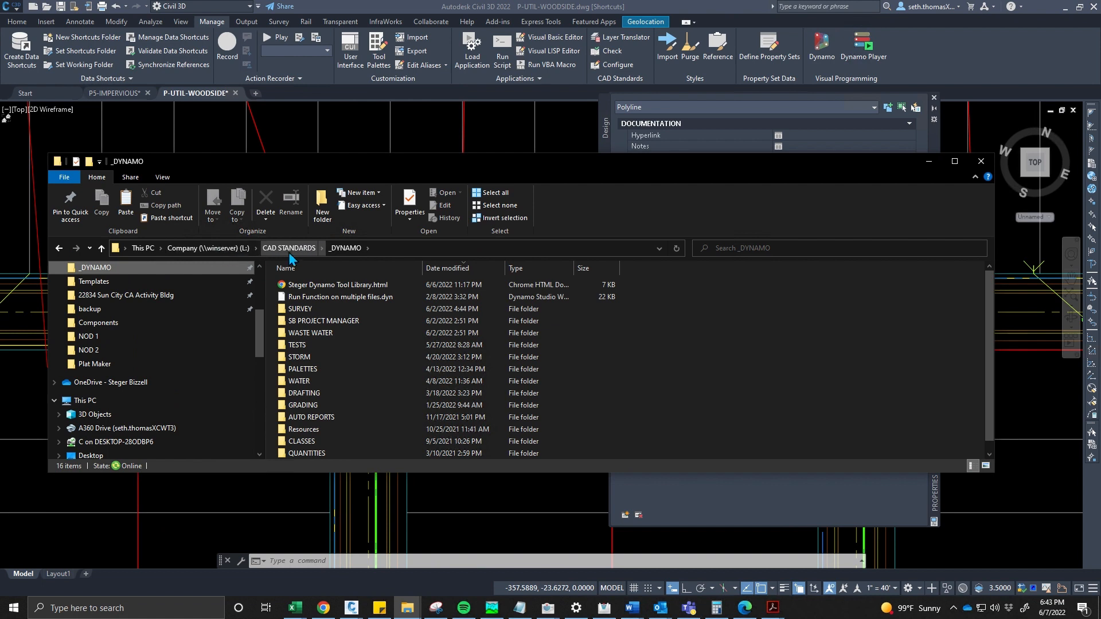
double_click(312, 334)
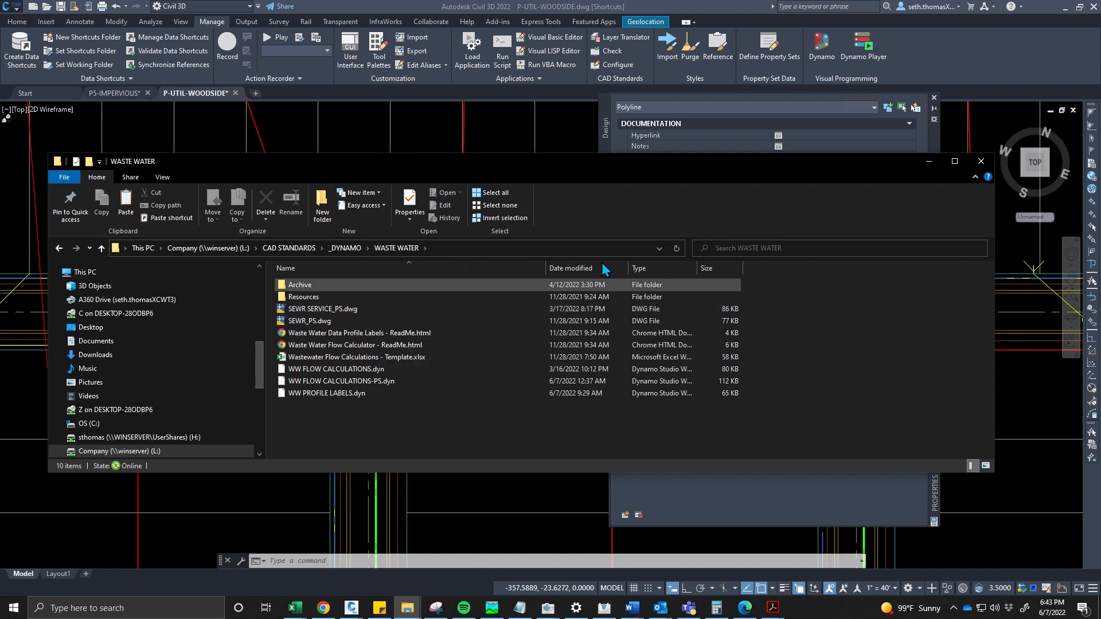
click(929, 161)
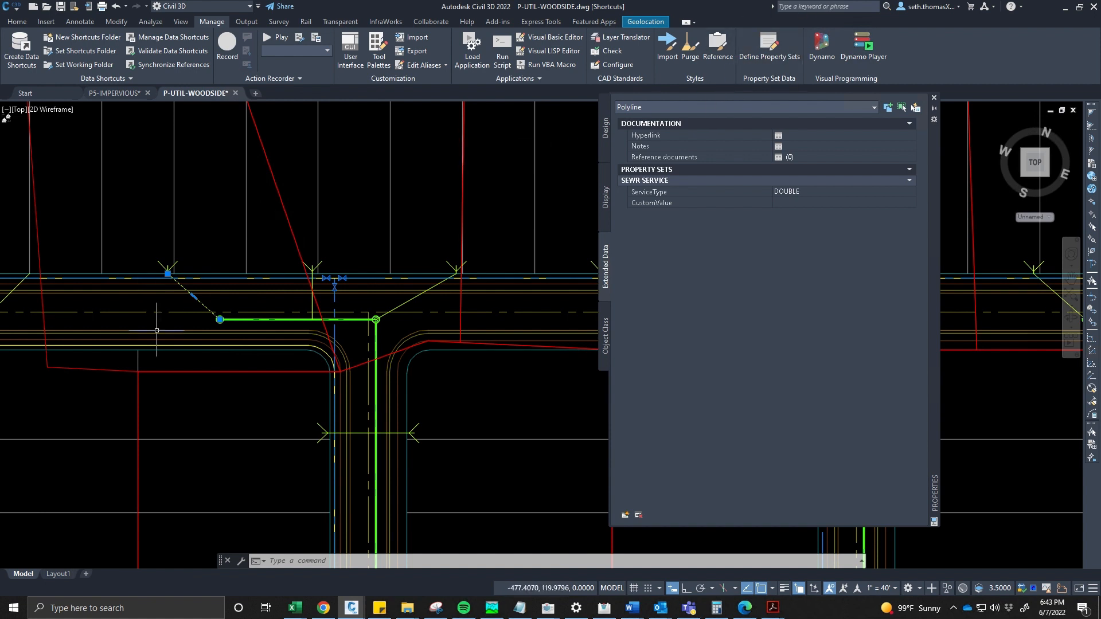
- Reselect the service line and set its SEWR SERVICE ServiceType to DOUBLE, then clear the selection
key(Escape)
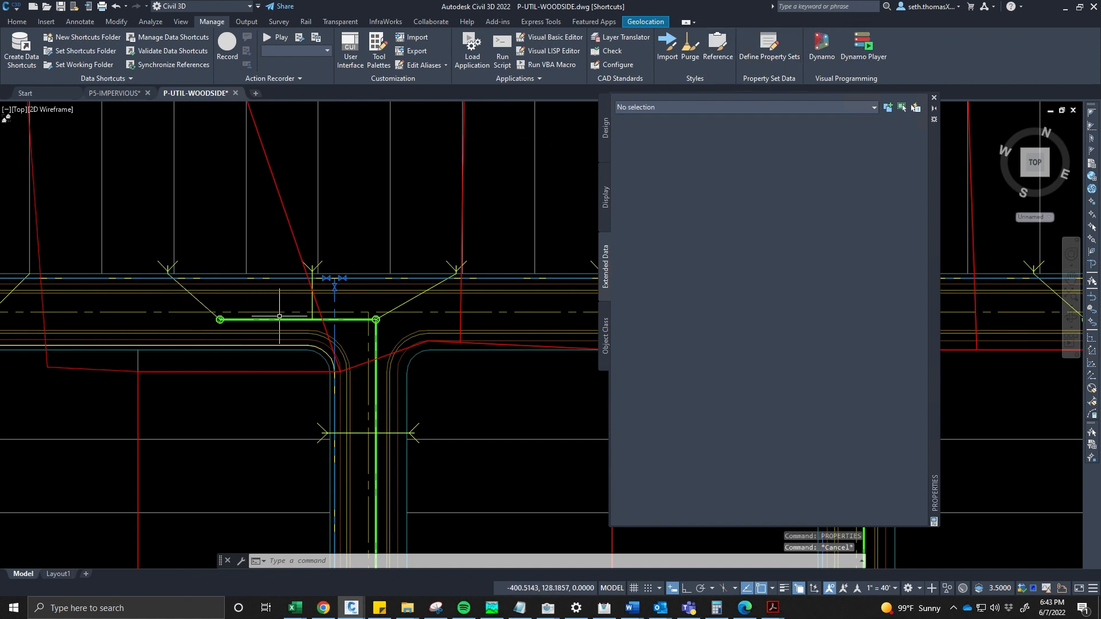
scroll(178, 325, down, 3)
scroll(178, 324, up, 3)
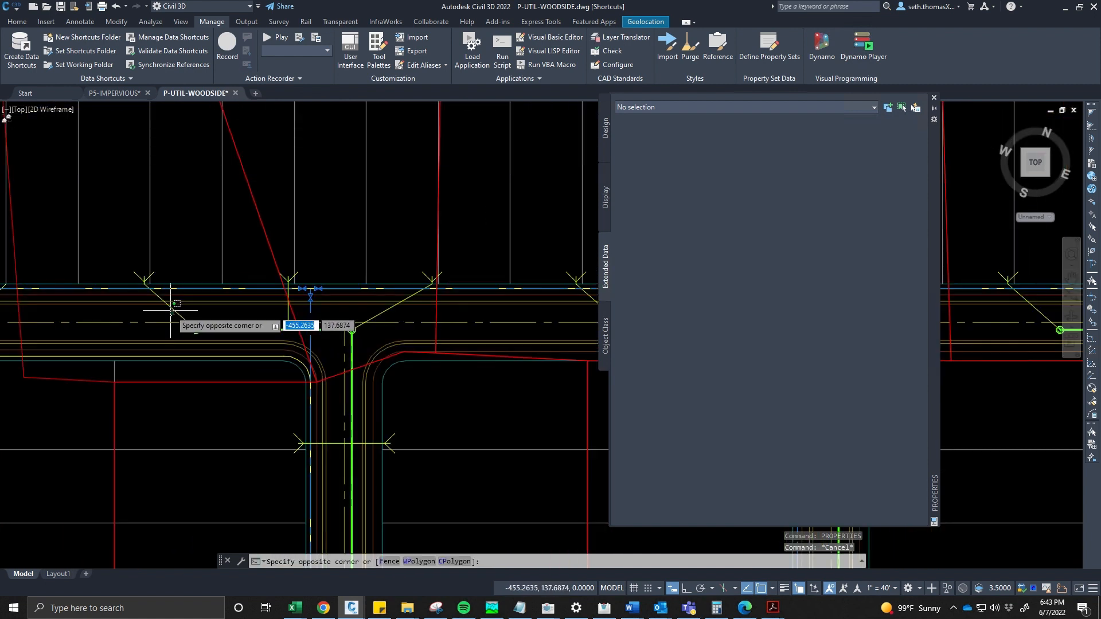
click(185, 321)
click(672, 191)
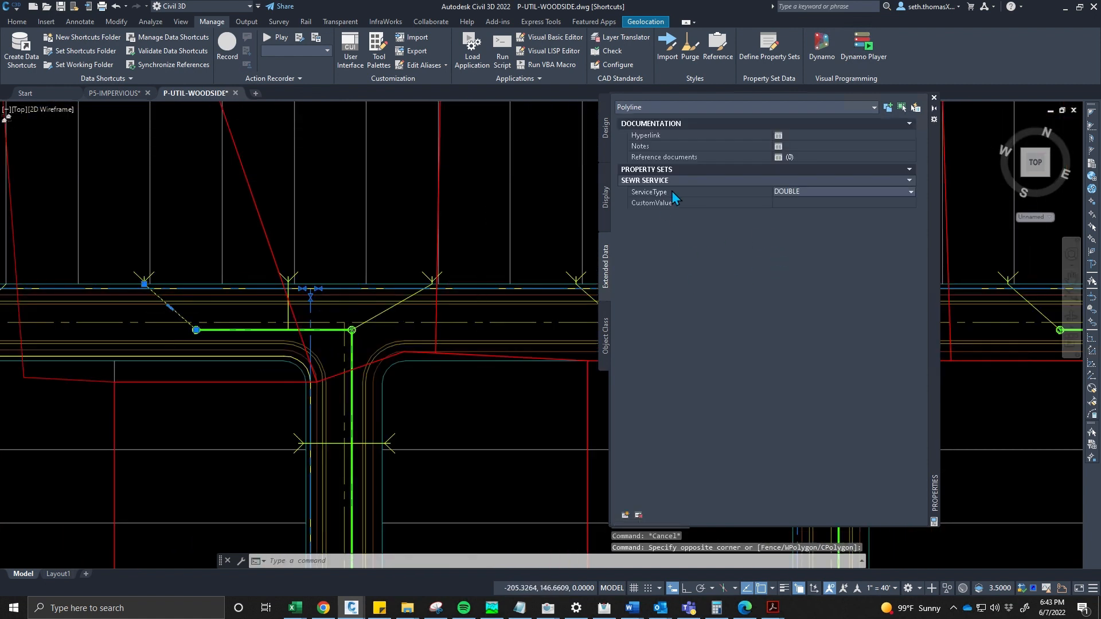
click(775, 193)
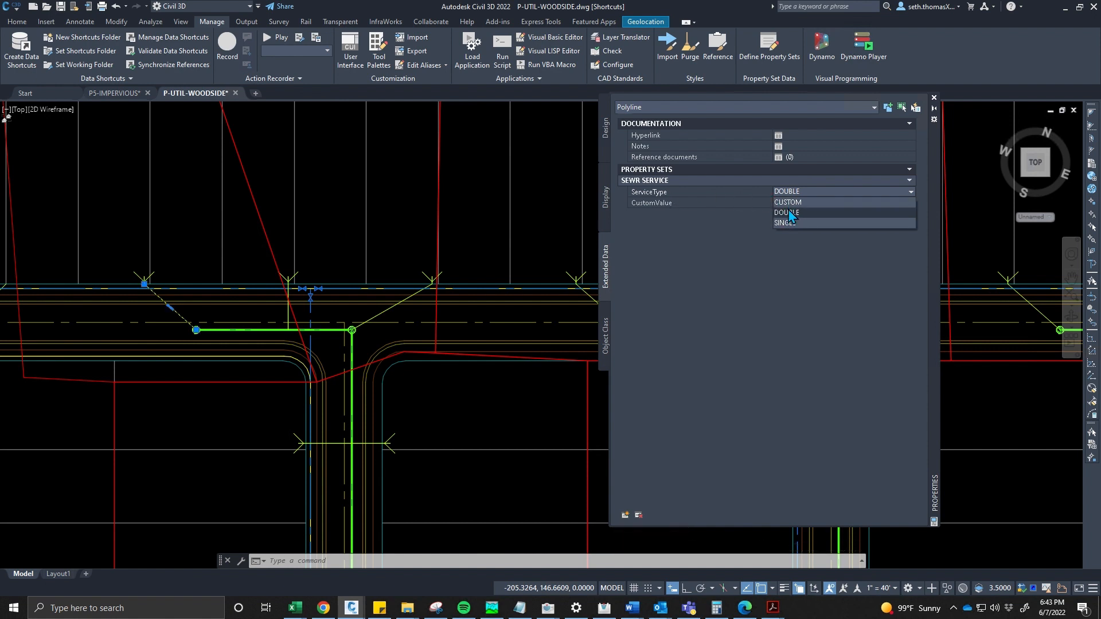
click(796, 195)
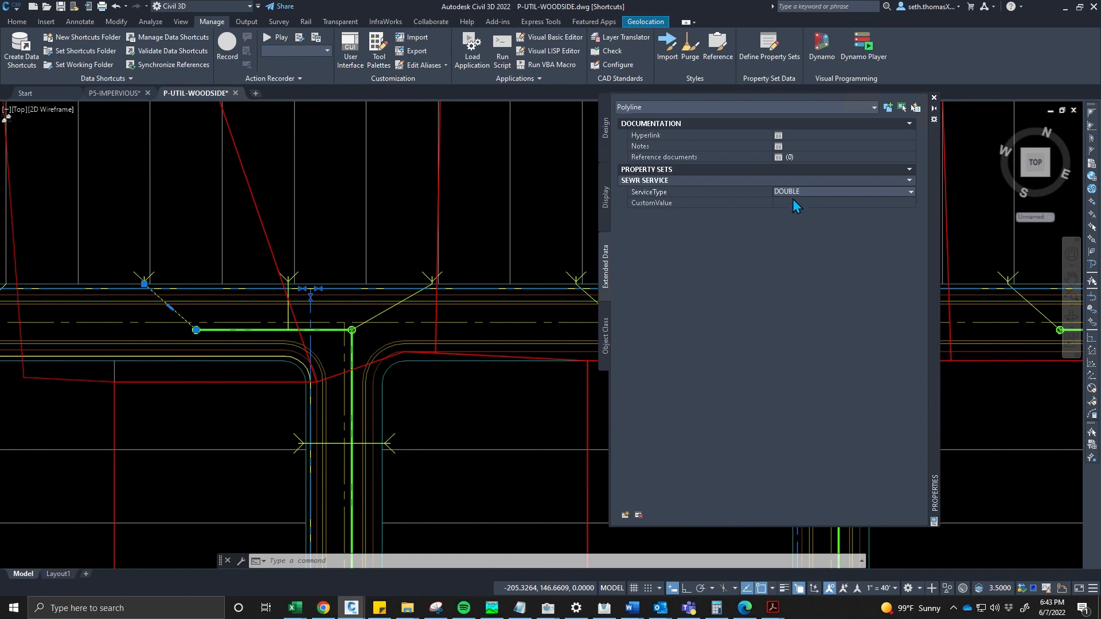
click(170, 294)
key(Escape)
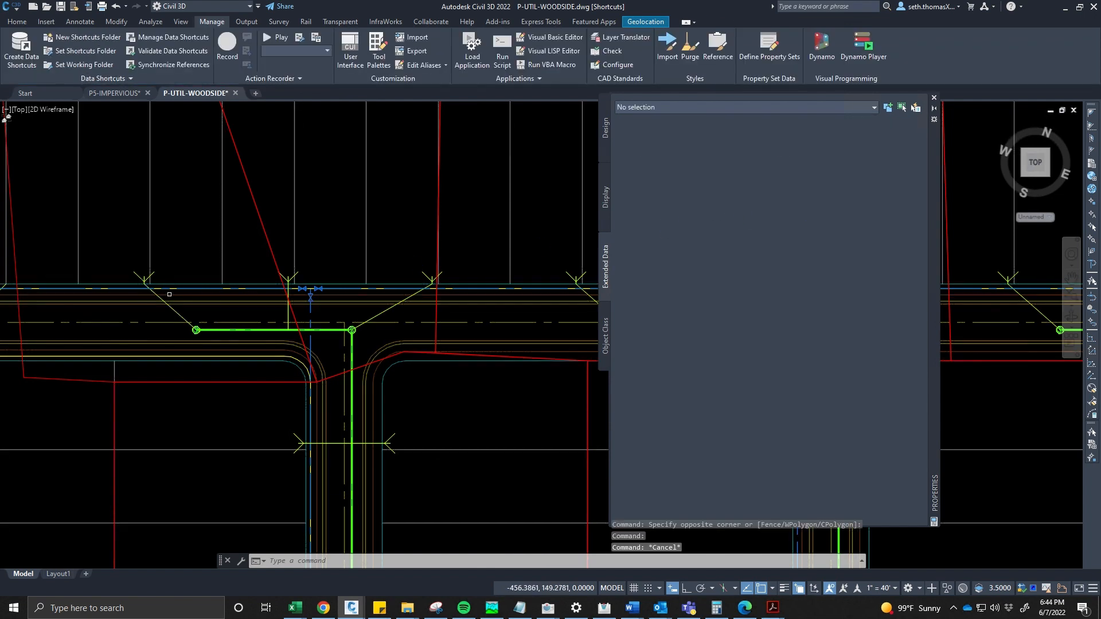
- Zoom out over the subdivision and select a red wastewater area boundary to check its extended data
scroll(246, 312, down, 3)
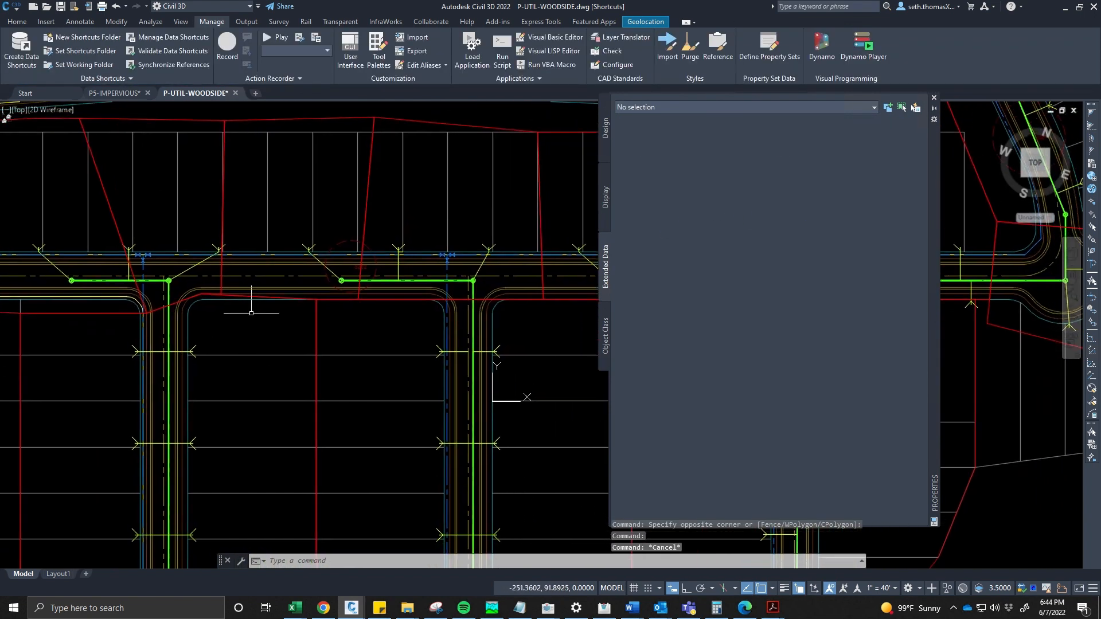
scroll(324, 339, down, 4)
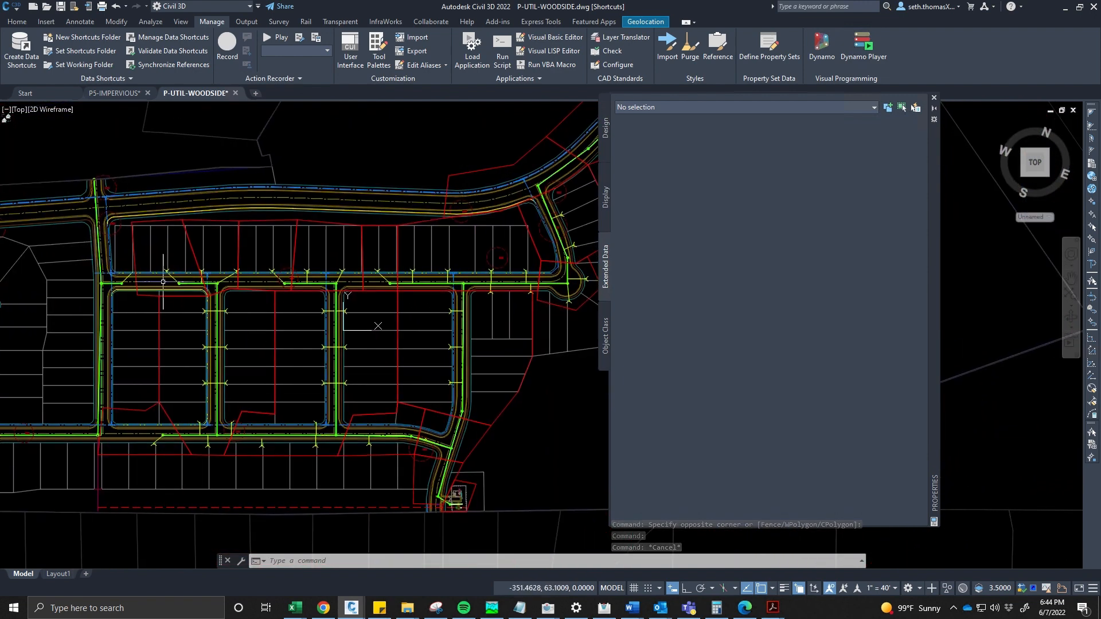
scroll(128, 196, up, 2)
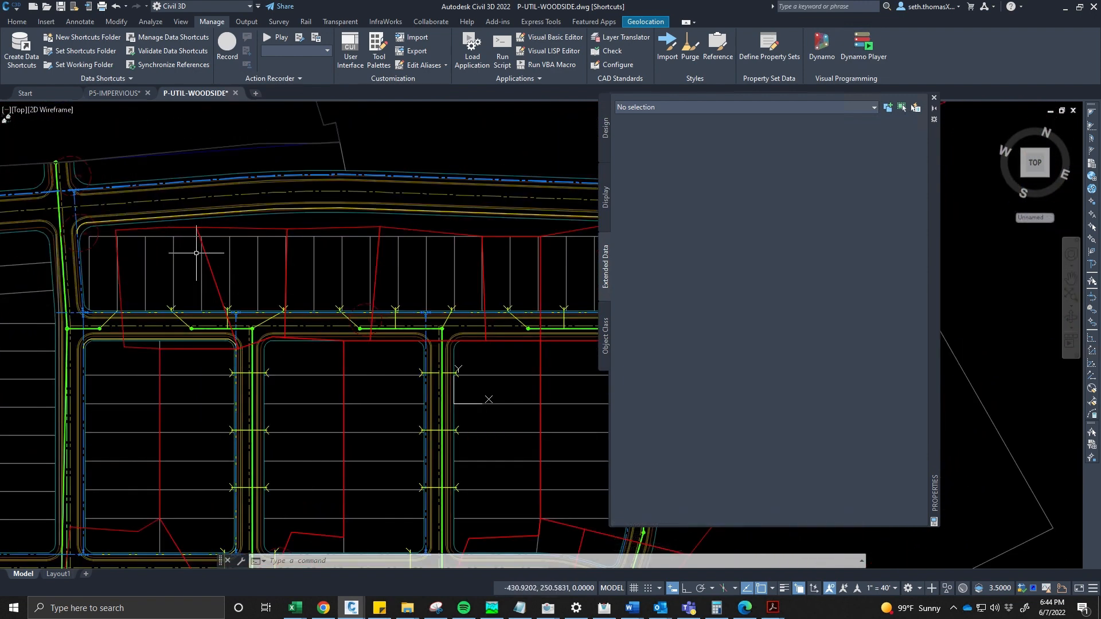
scroll(196, 253, up, 3)
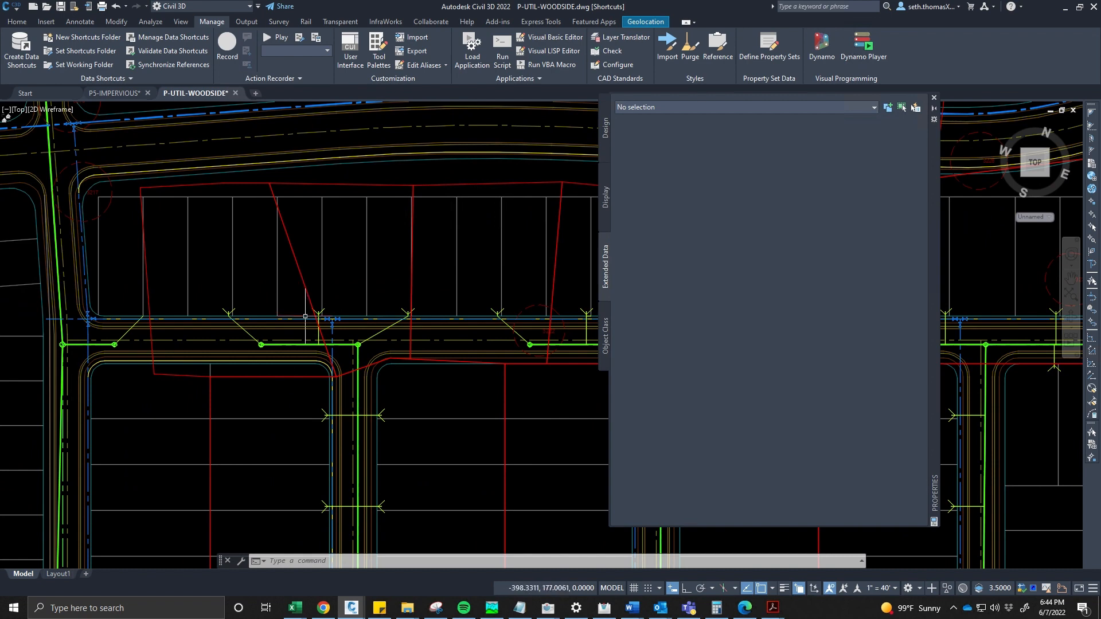
click(286, 234)
scroll(286, 234, down, 3)
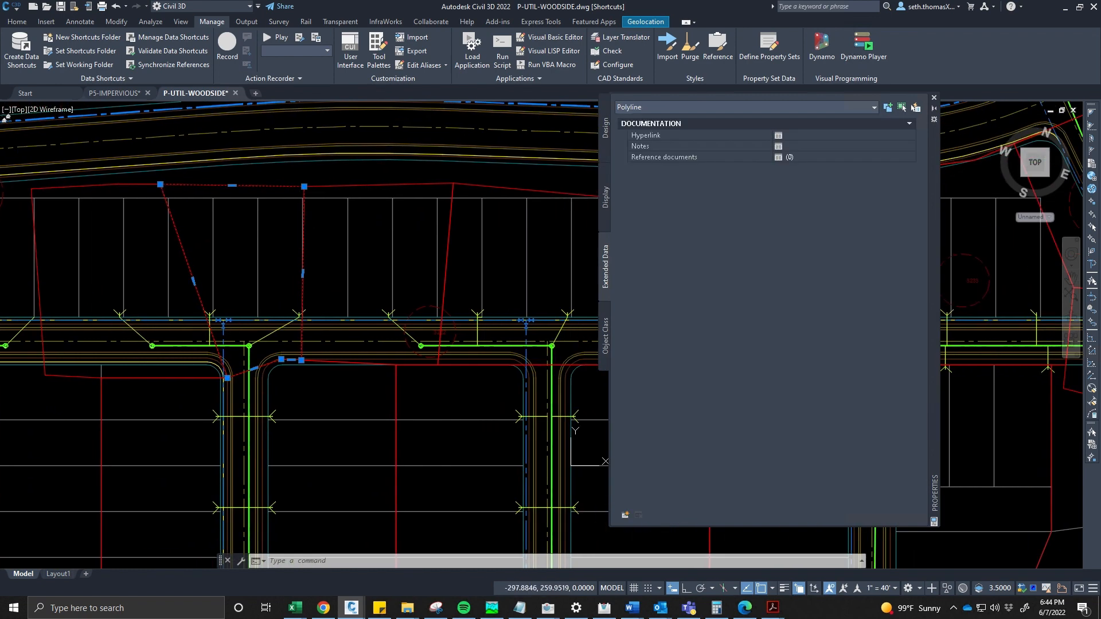
middle_drag(365, 265, 299, 275)
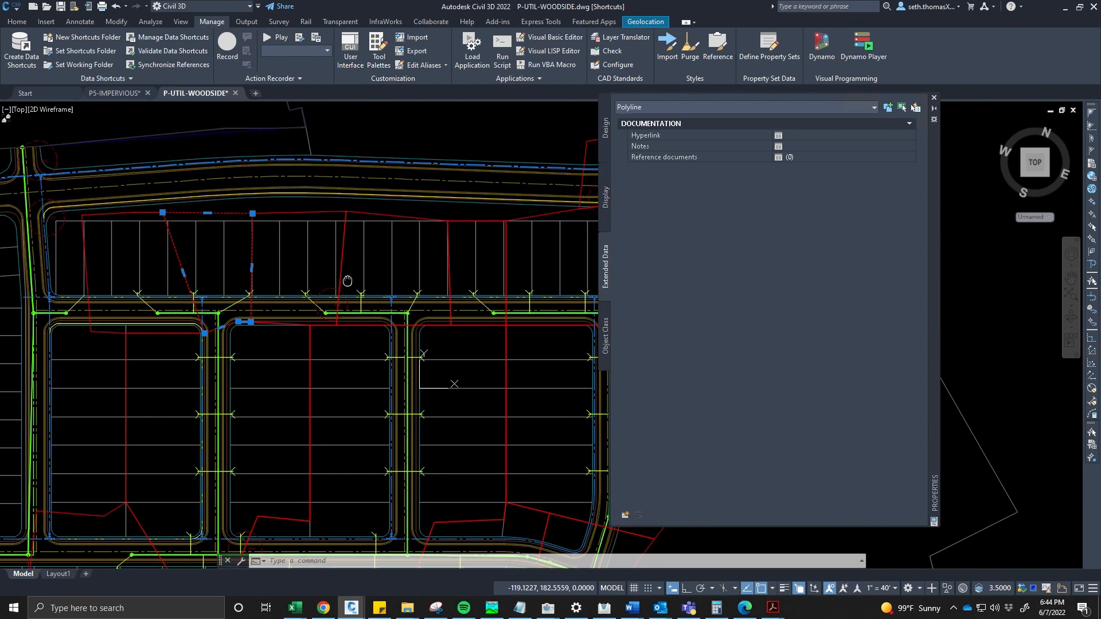
scroll(217, 285, down, 3)
key(Escape)
key(Escape)
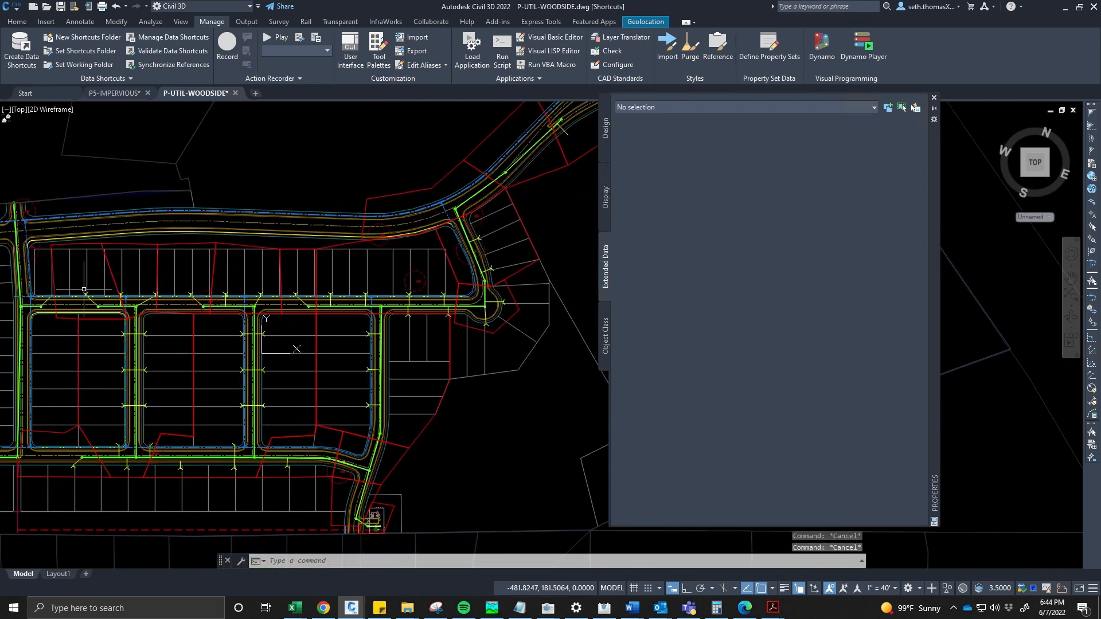
- Select the wastewater area boundary again and review its Design properties such as layer, area and length
scroll(78, 303, up, 4)
middle_drag(78, 302, 178, 285)
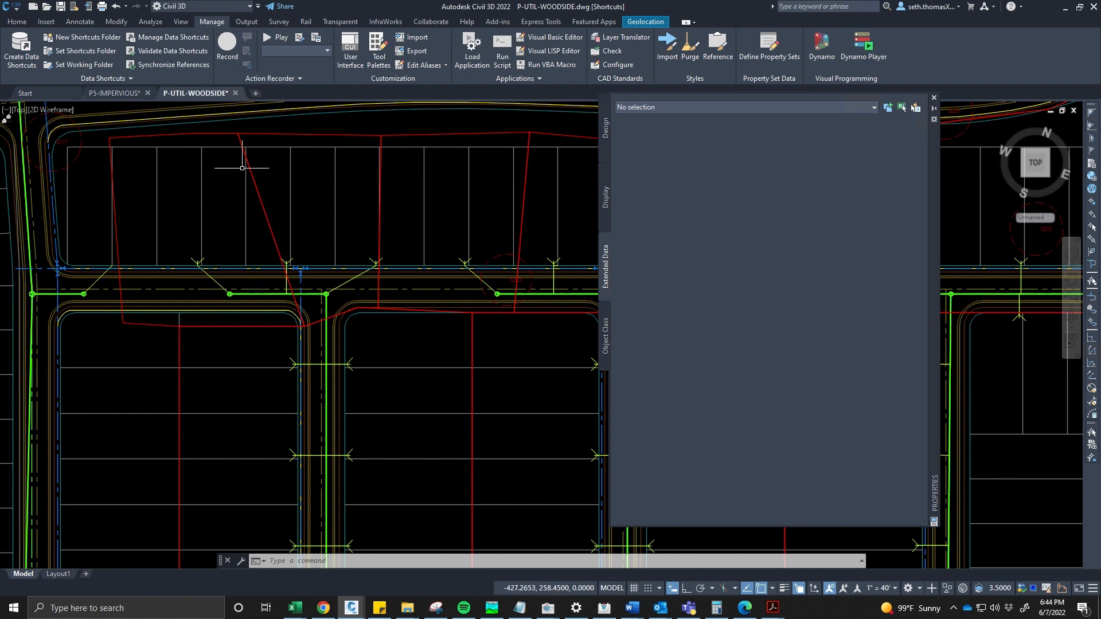
click(227, 134)
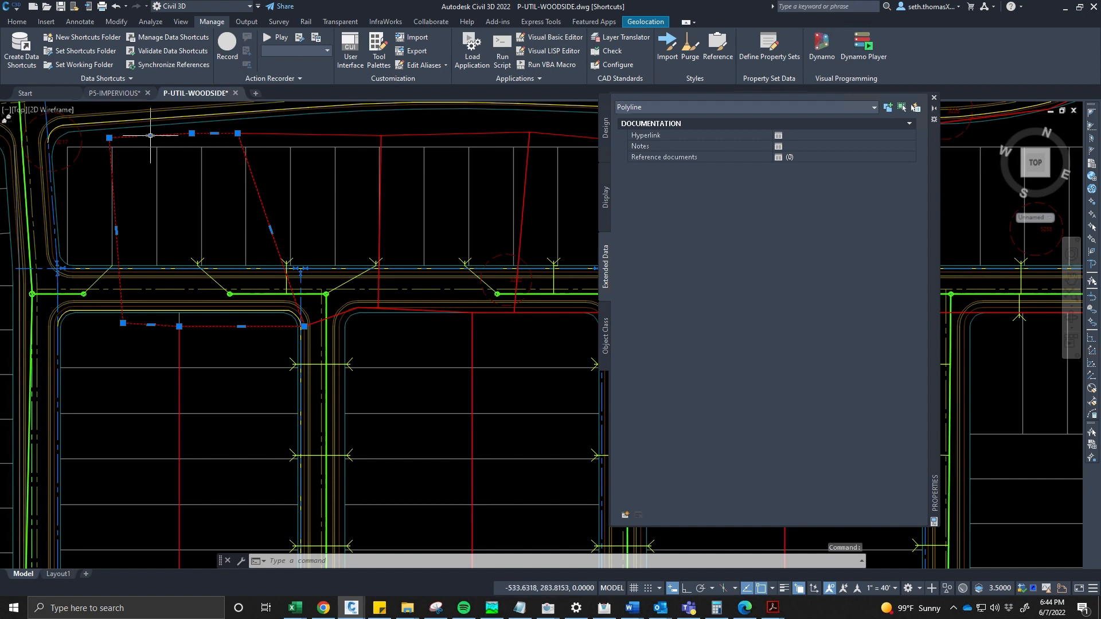
click(605, 128)
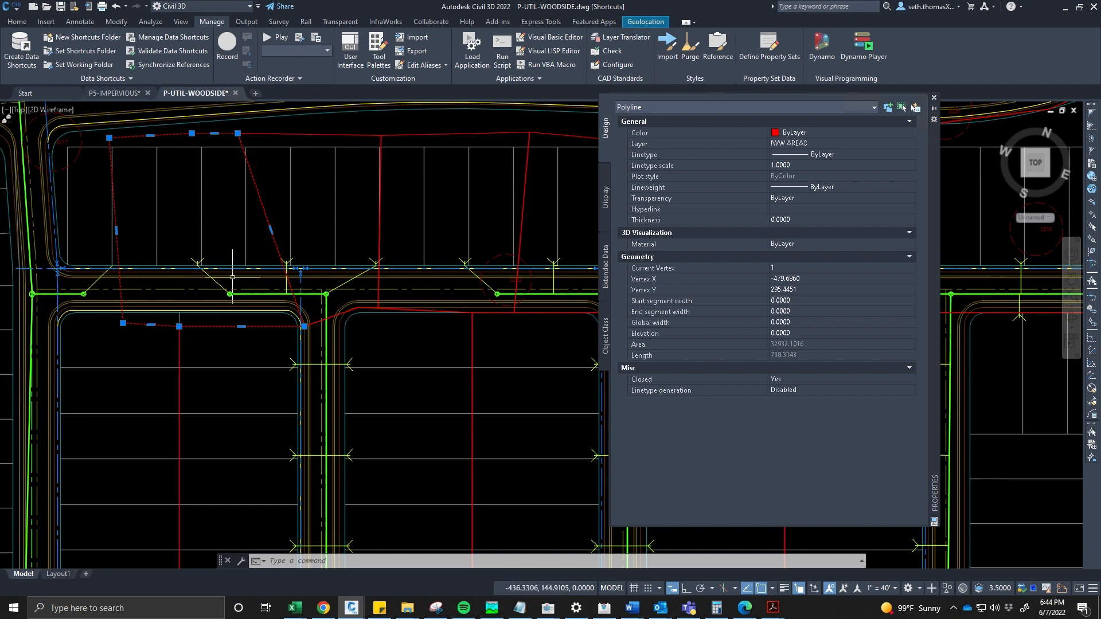
scroll(223, 298, up, 2)
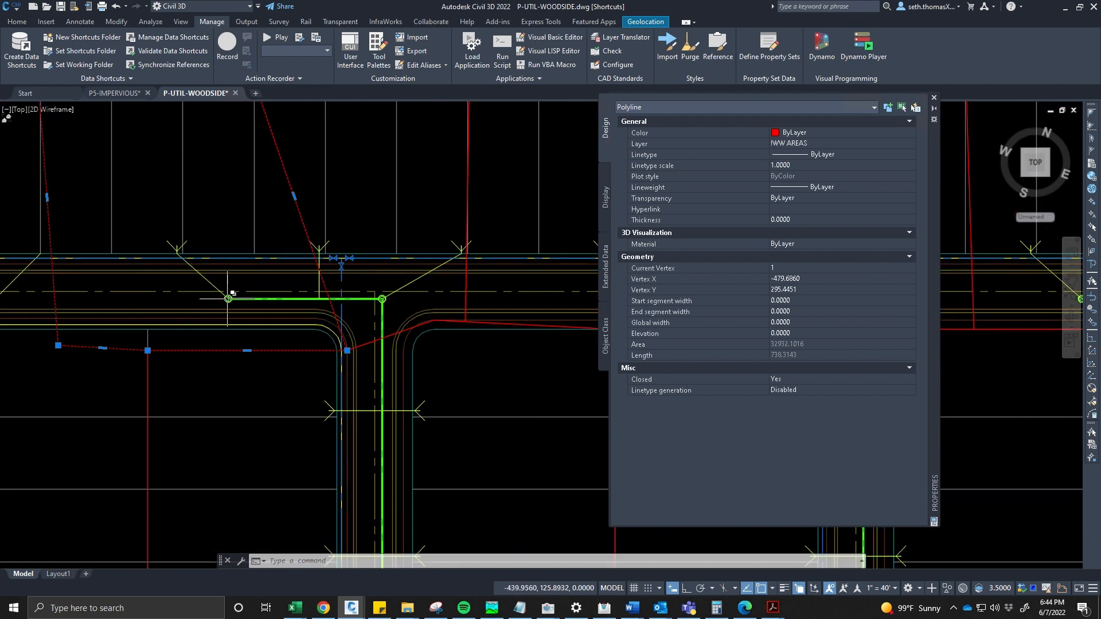
key(Escape)
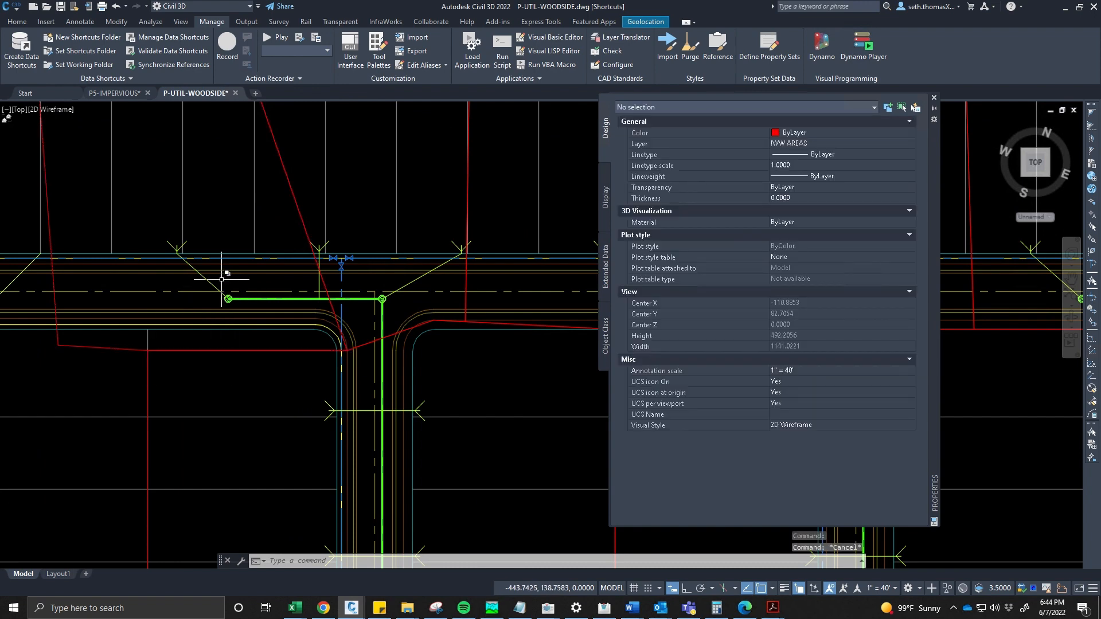
- Reselect the IWW AREAS boundary to compare its design properties, then zoom out over the whole layout
scroll(178, 162, down, 2)
click(177, 162)
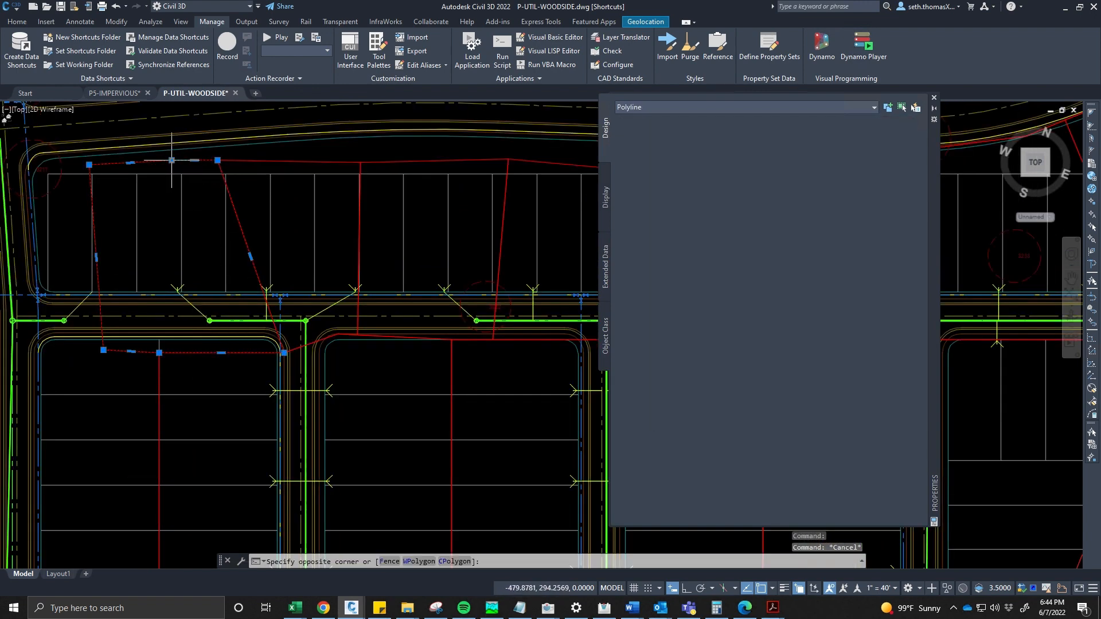
click(209, 309)
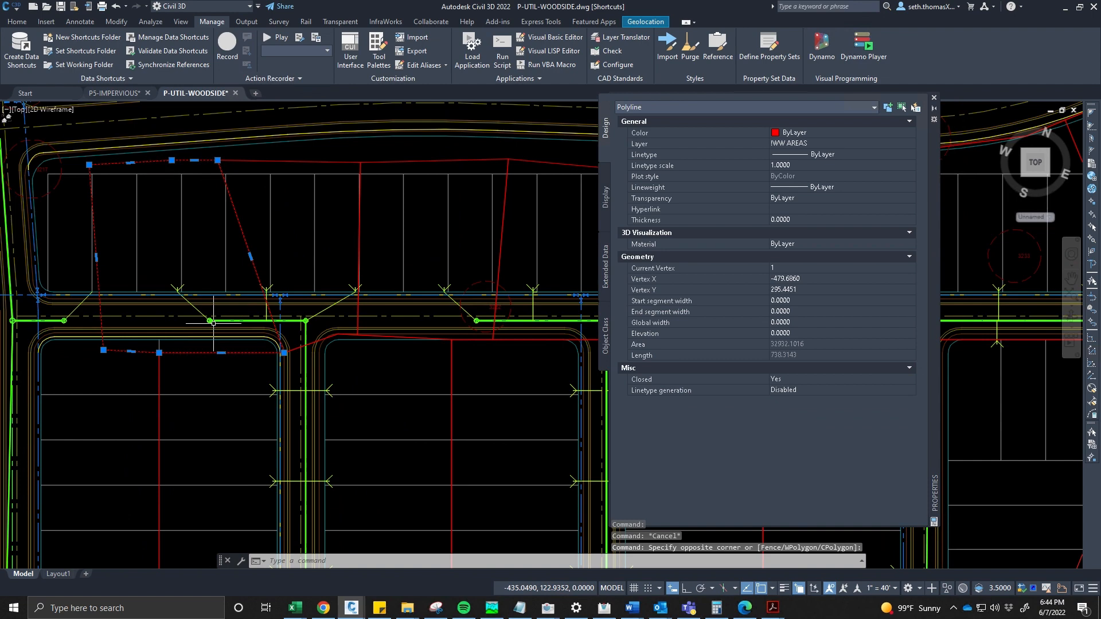
key(Escape)
scroll(122, 226, down, 2)
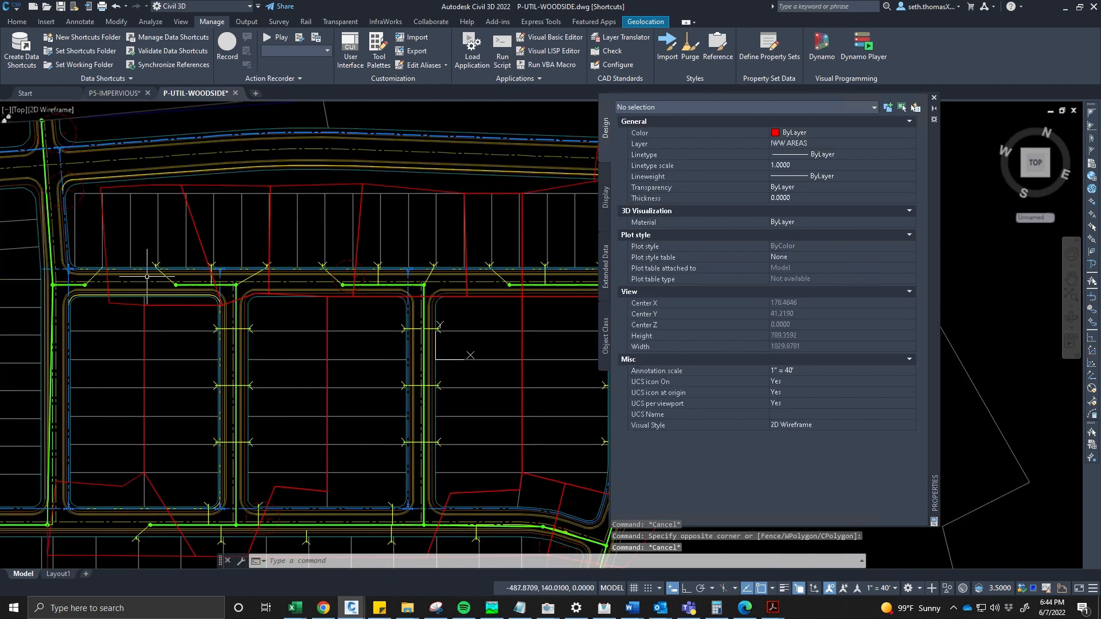
click(157, 184)
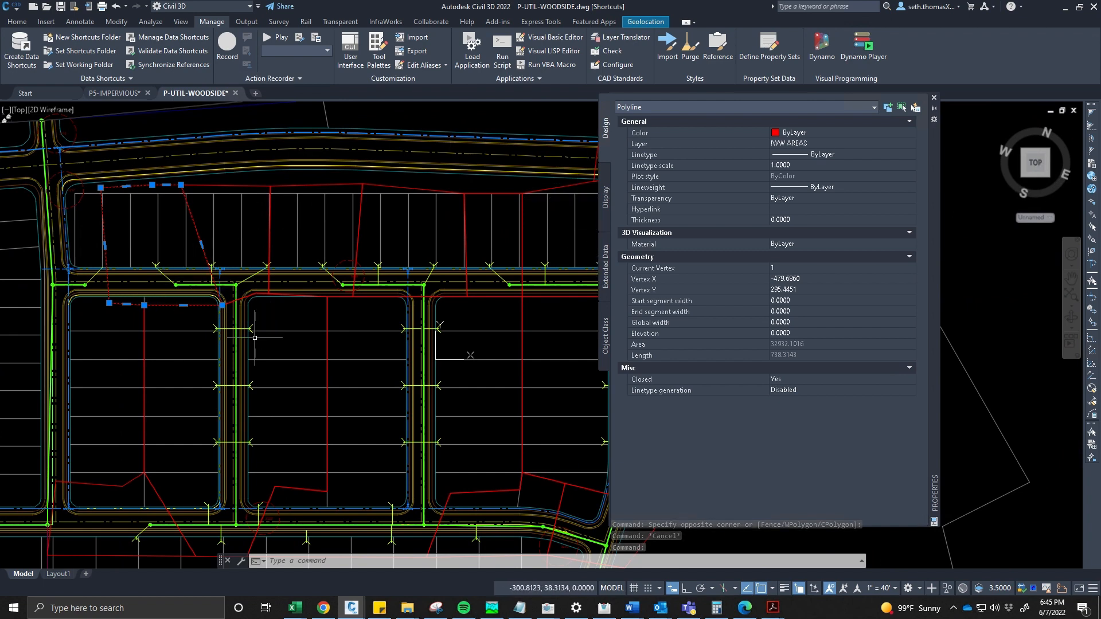
scroll(254, 338, down, 2)
key(Escape)
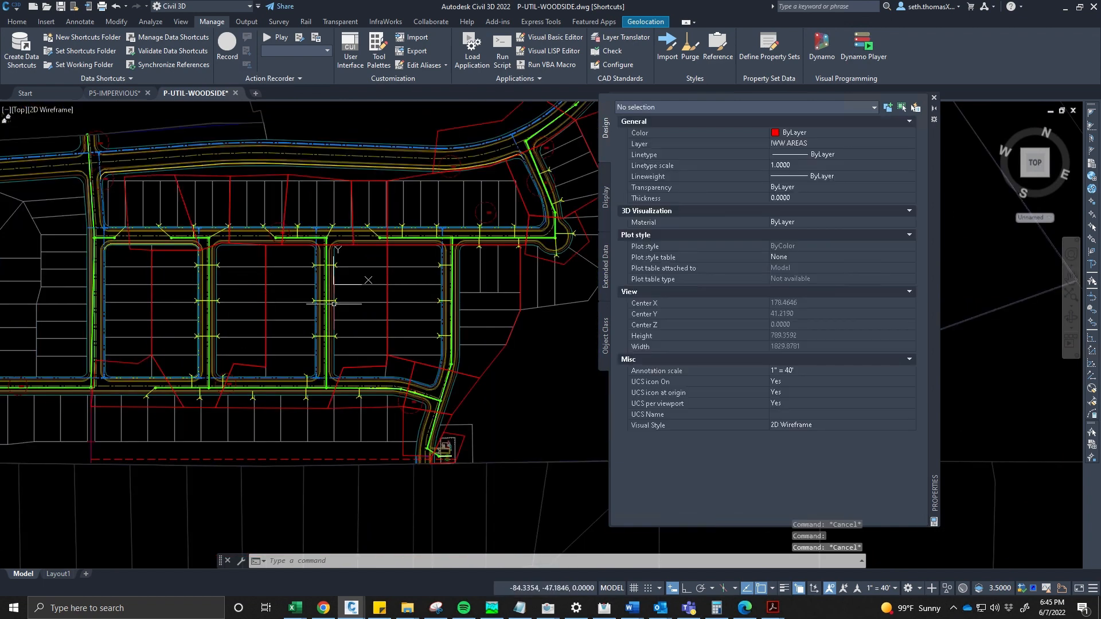
middle_drag(333, 303, 302, 306)
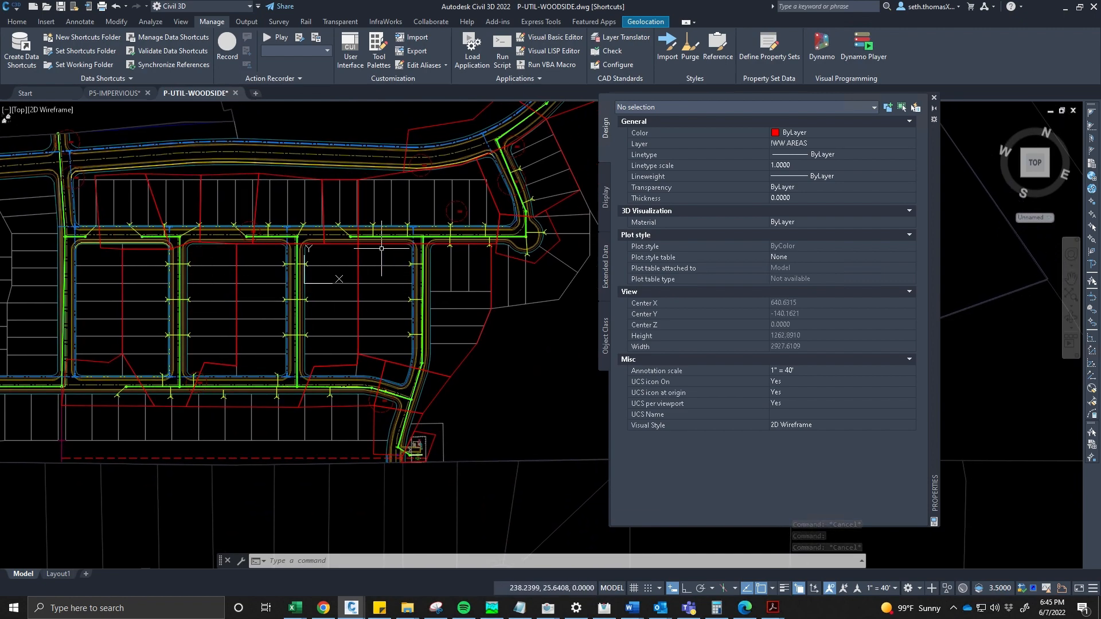
- Zoom in on a sewer line in the subdivision, select the WW-C11 alignment and view its extended data
scroll(296, 299, down, 8)
scroll(270, 308, up, 6)
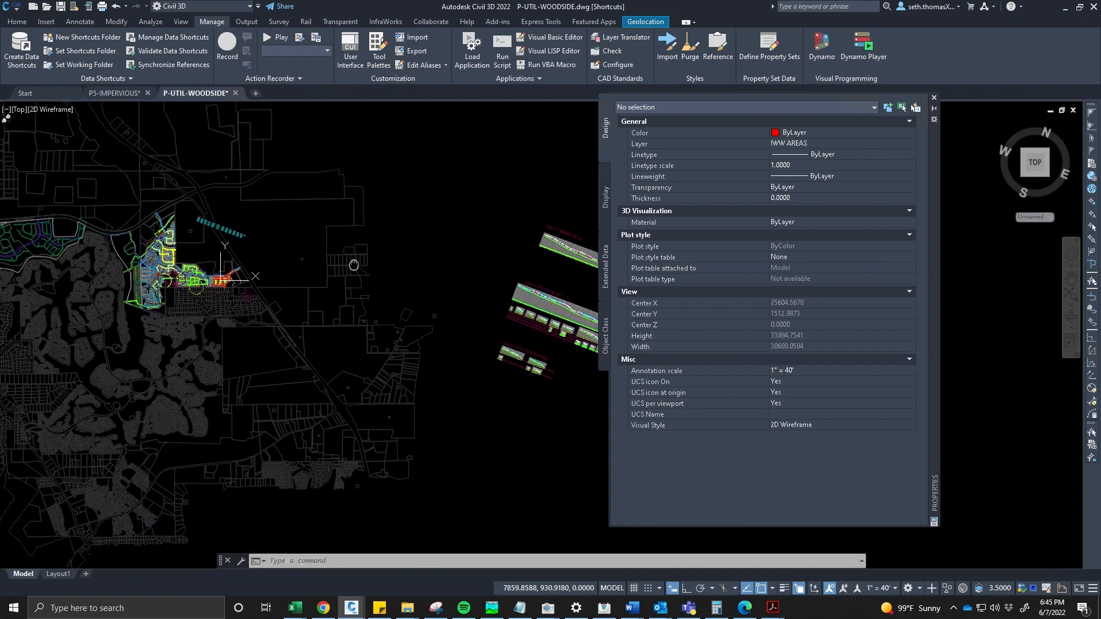
scroll(404, 274, up, 6)
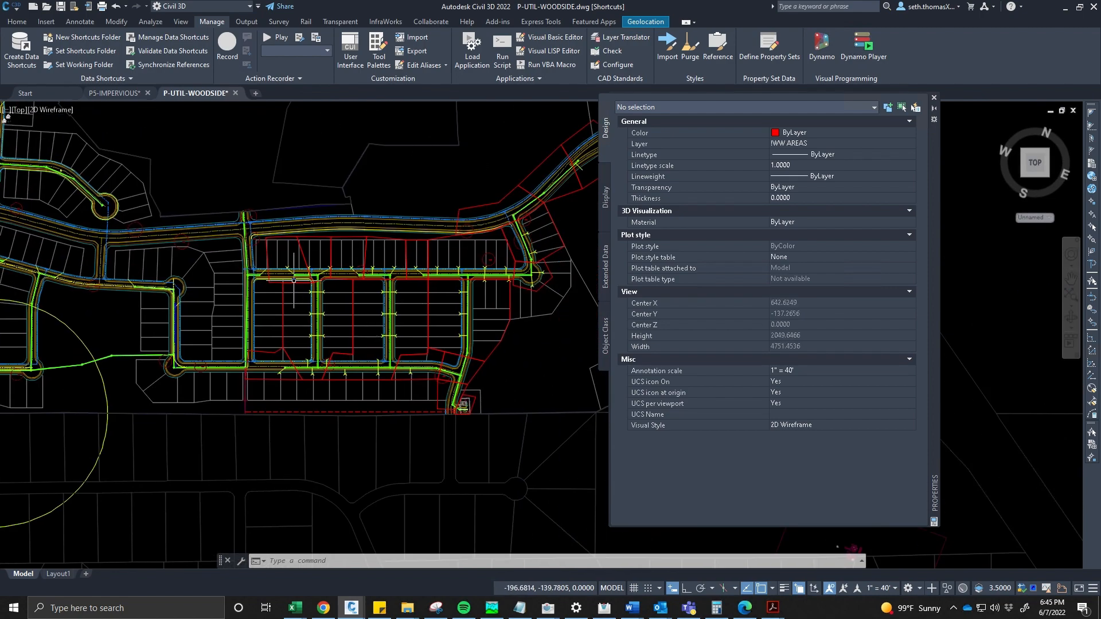
scroll(317, 271, up, 2)
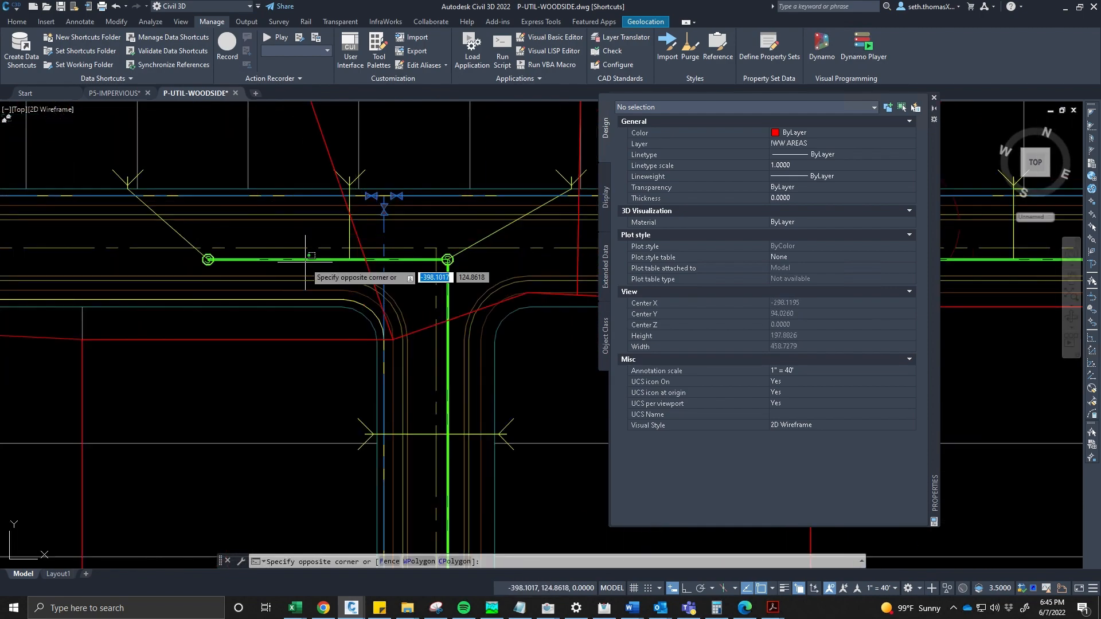
click(296, 256)
click(288, 264)
click(279, 262)
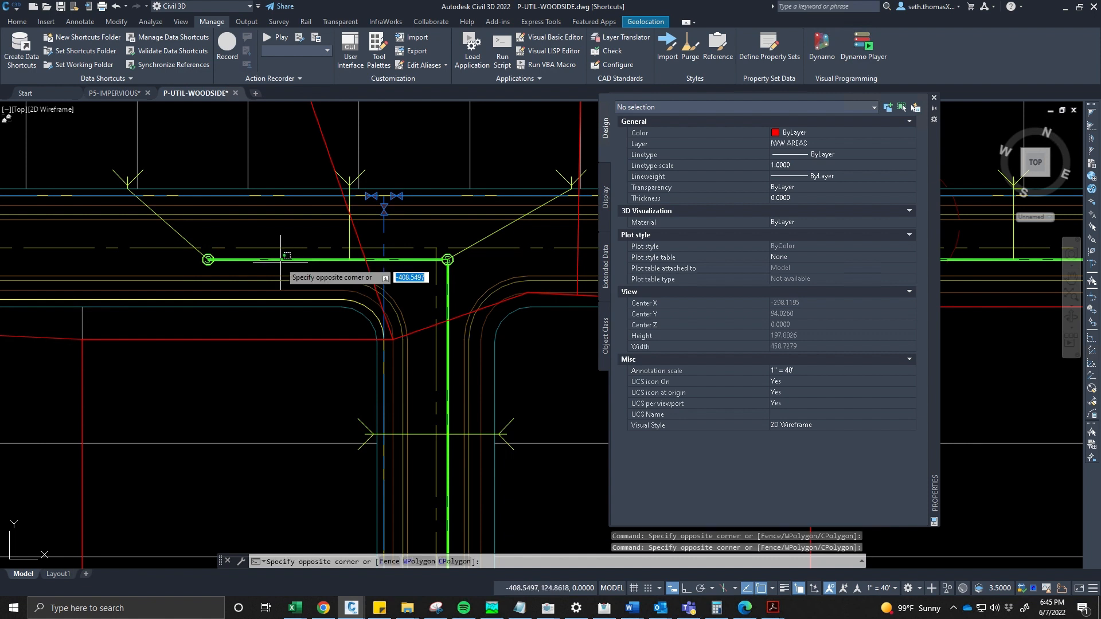
click(277, 263)
click(276, 256)
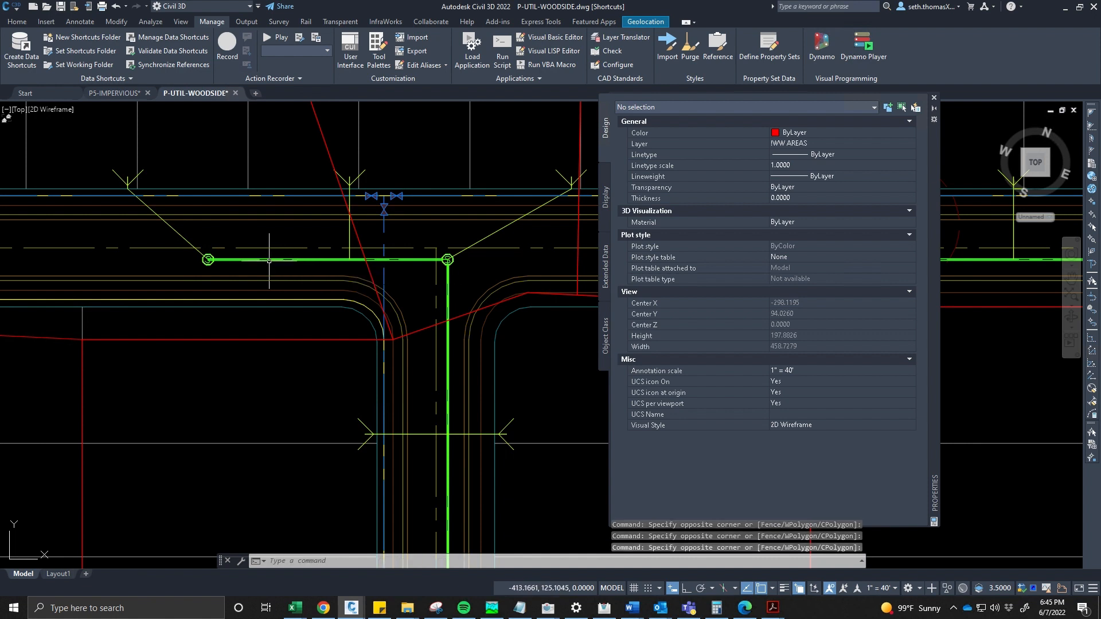
click(606, 261)
scroll(423, 280, down, 4)
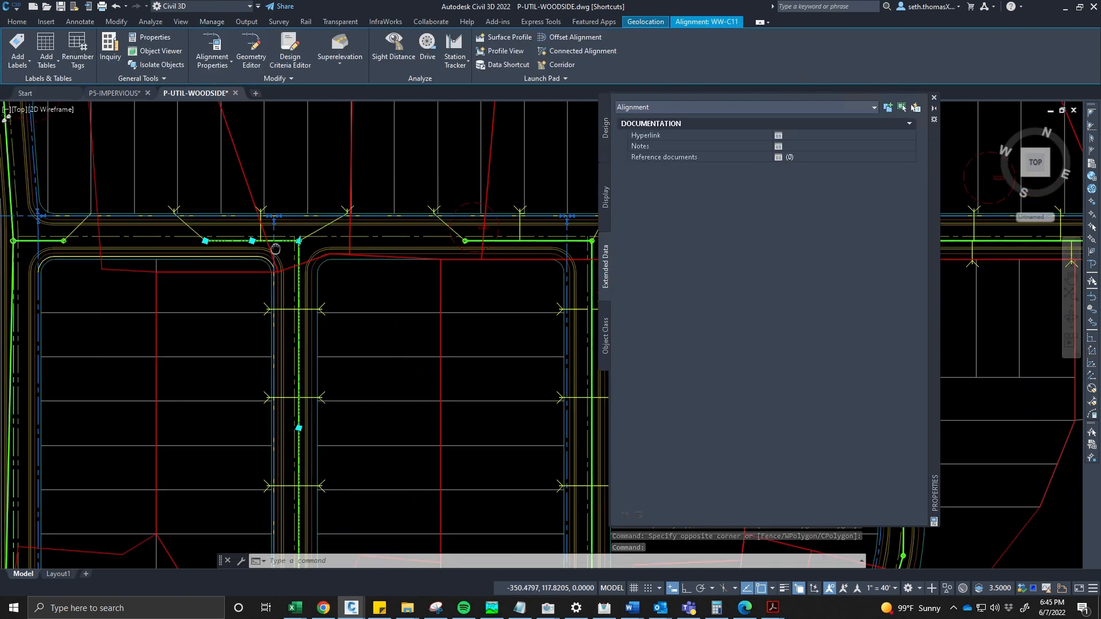
- Clear the selection, launch Dynamo and open the WW FLOW CALCULATIONS-PS.dyn graph, dismissing the Python engine notice
key(Escape)
mouse_move(389, 274)
middle_down()
mouse_move(319, 234)
mouse_move(325, 218)
mouse_move(288, 214)
middle_up()
scroll(334, 236, down, 2)
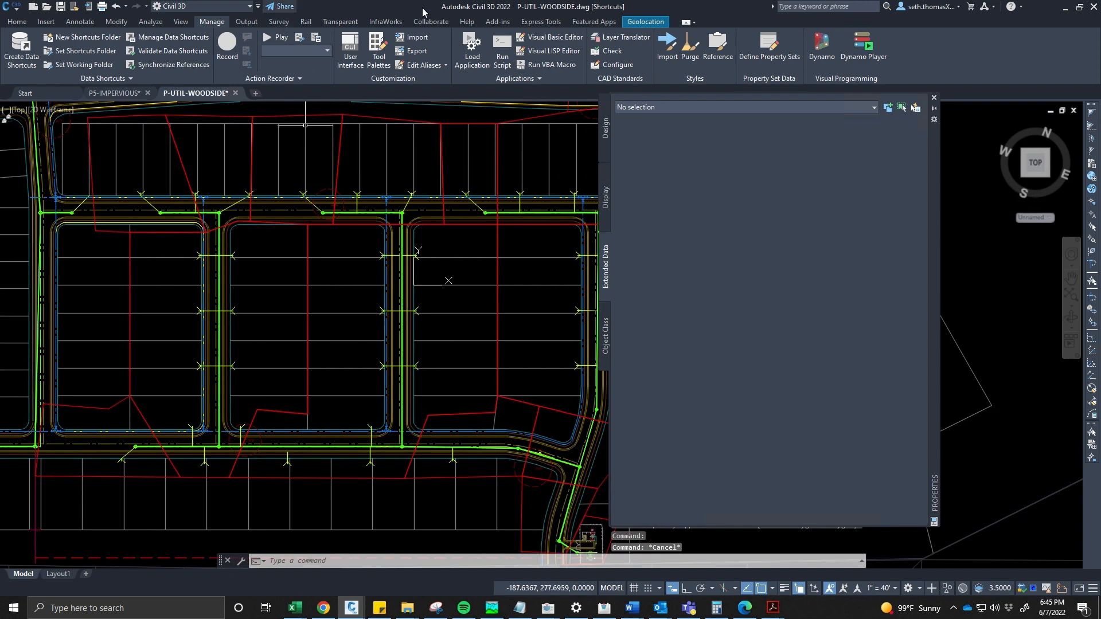
click(824, 65)
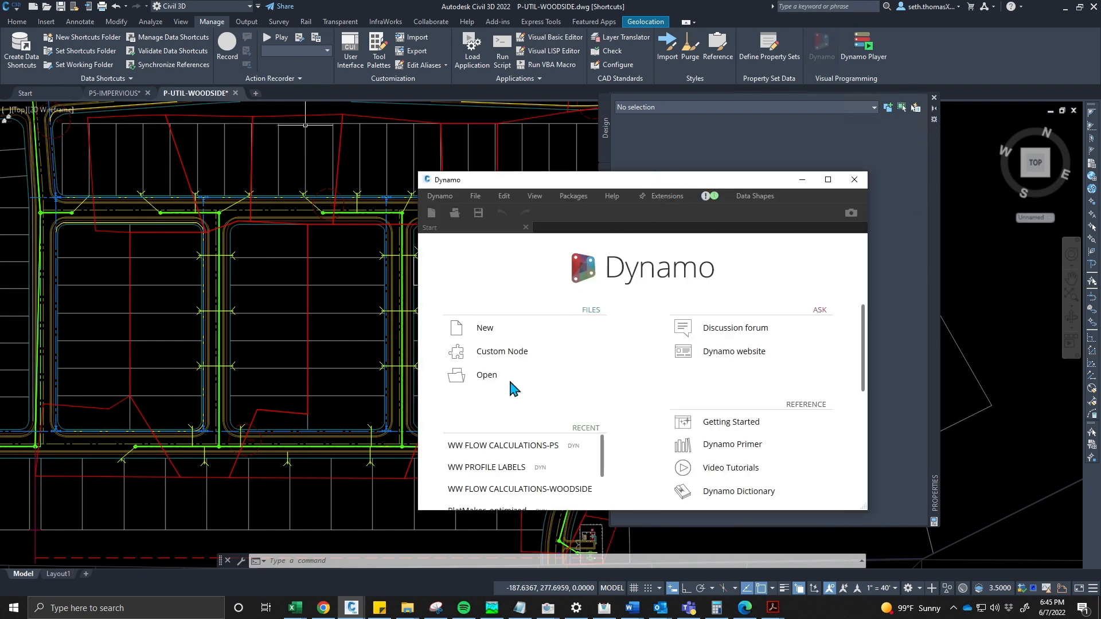
click(510, 385)
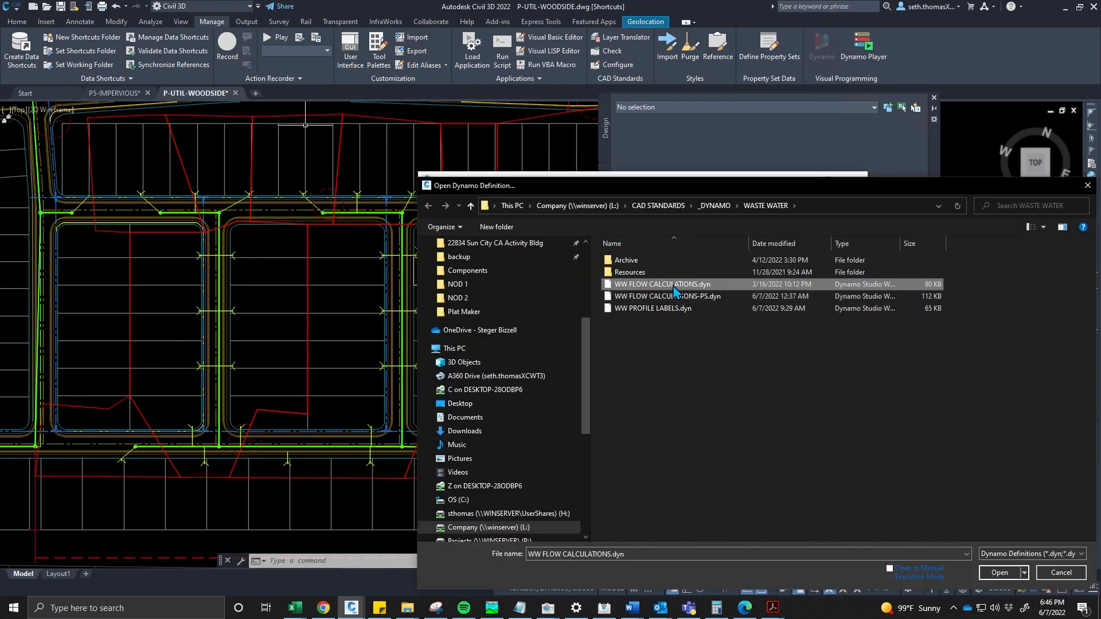
click(669, 298)
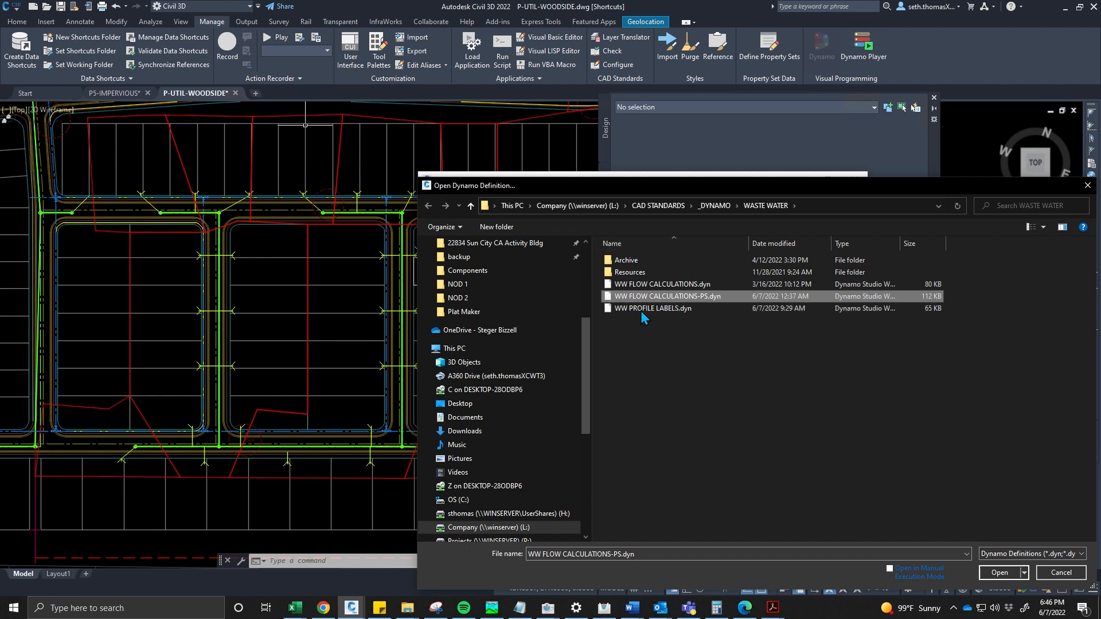
click(999, 572)
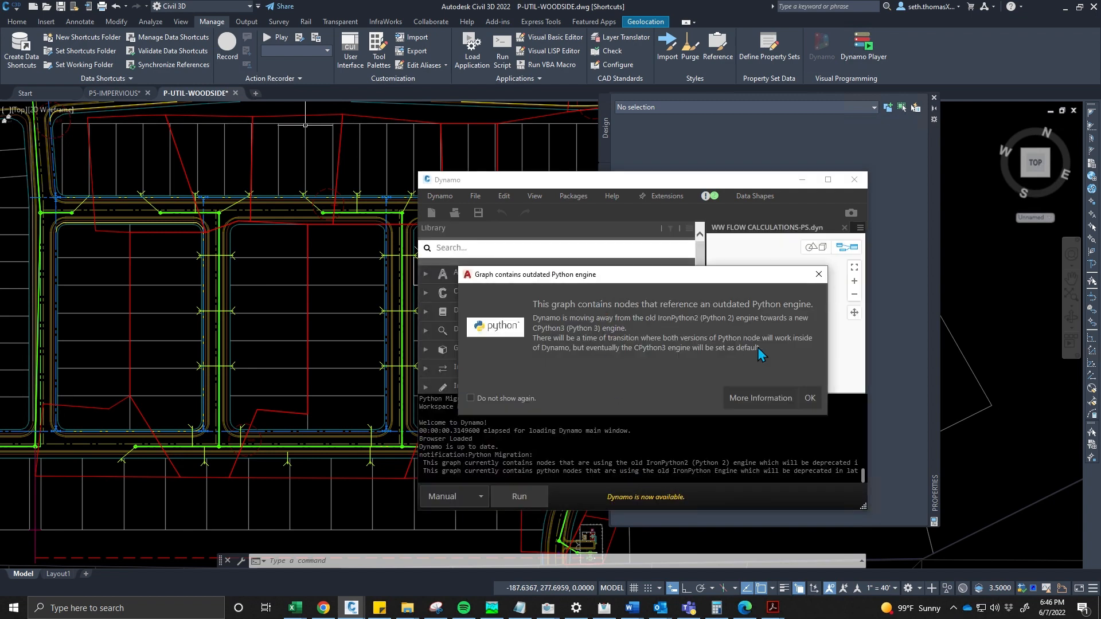
click(817, 395)
- Arrange the Dynamo window and examine the graph's INPUTS group and SERVICE INTERSECTION CHECK node
drag(735, 181, 788, 183)
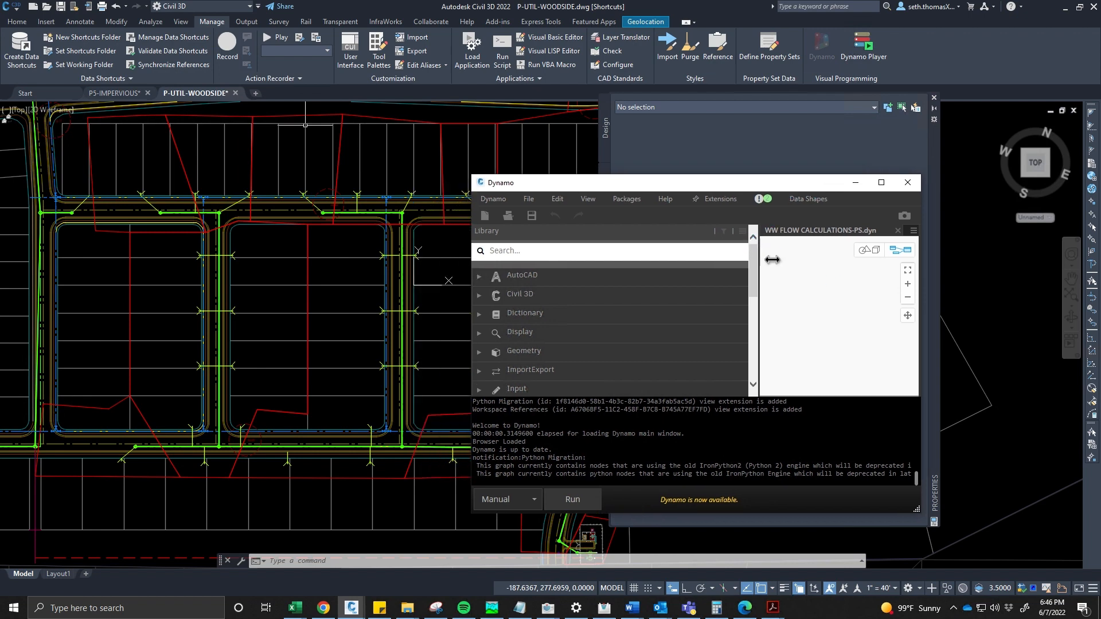
drag(758, 253, 523, 274)
middle_drag(704, 301, 615, 281)
scroll(732, 276, up, 1)
middle_drag(697, 290, 689, 241)
scroll(678, 275, up, 3)
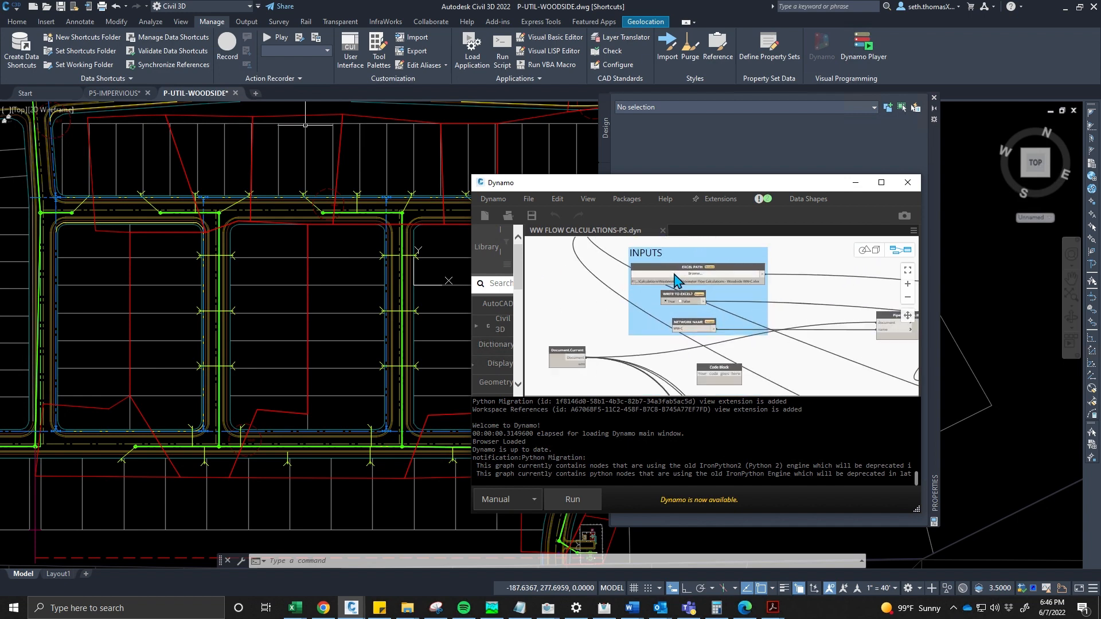
middle_drag(672, 283, 656, 303)
scroll(662, 288, up, 1)
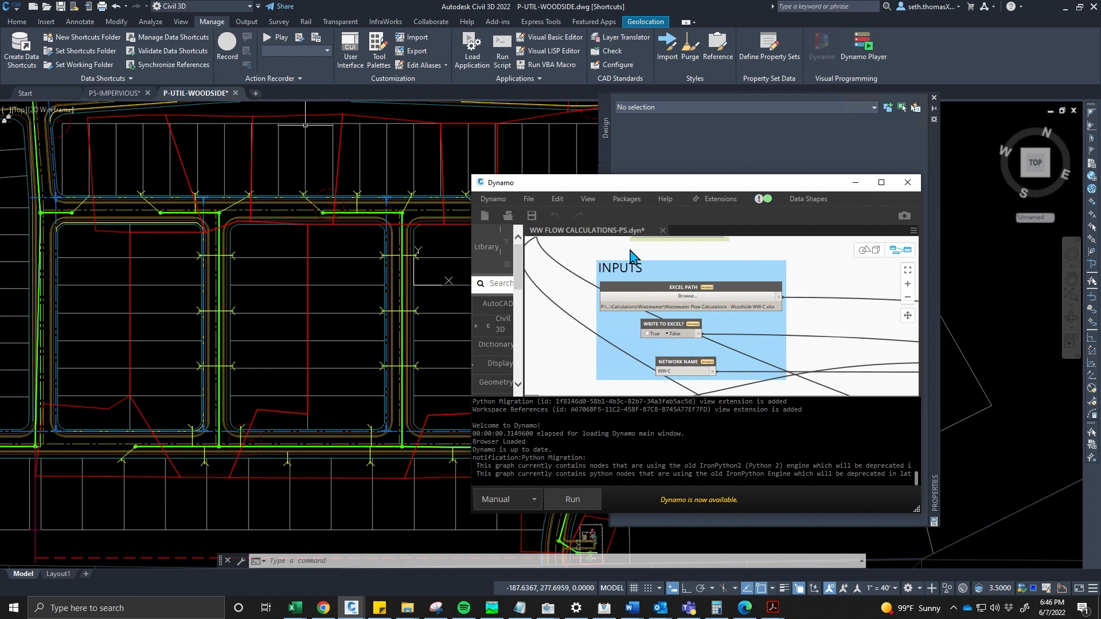
middle_drag(630, 254, 603, 303)
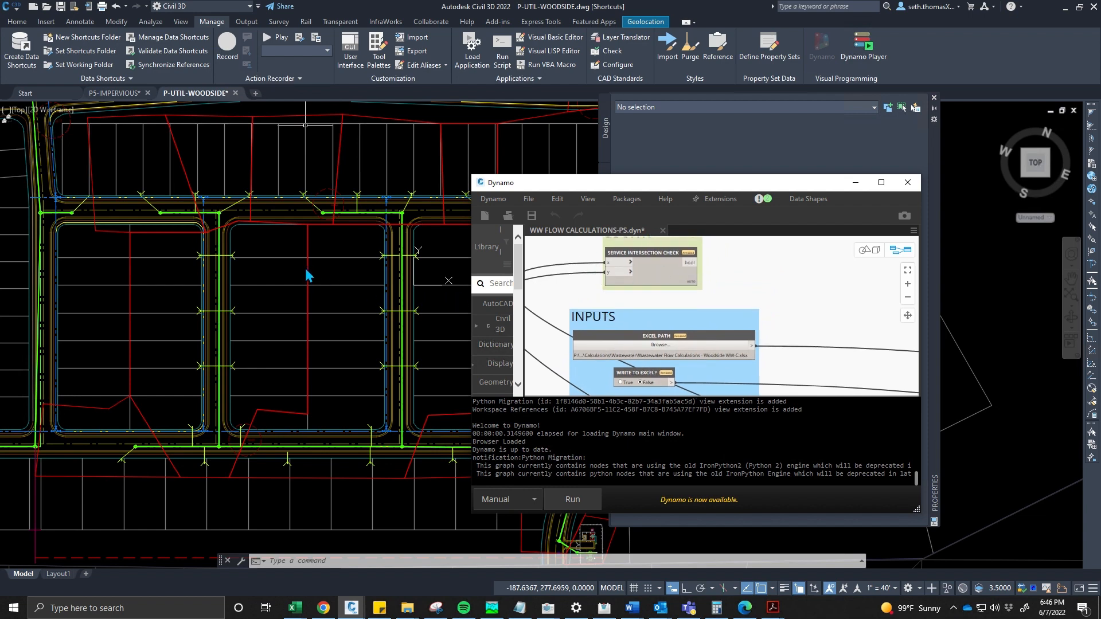
middle_drag(648, 265, 635, 300)
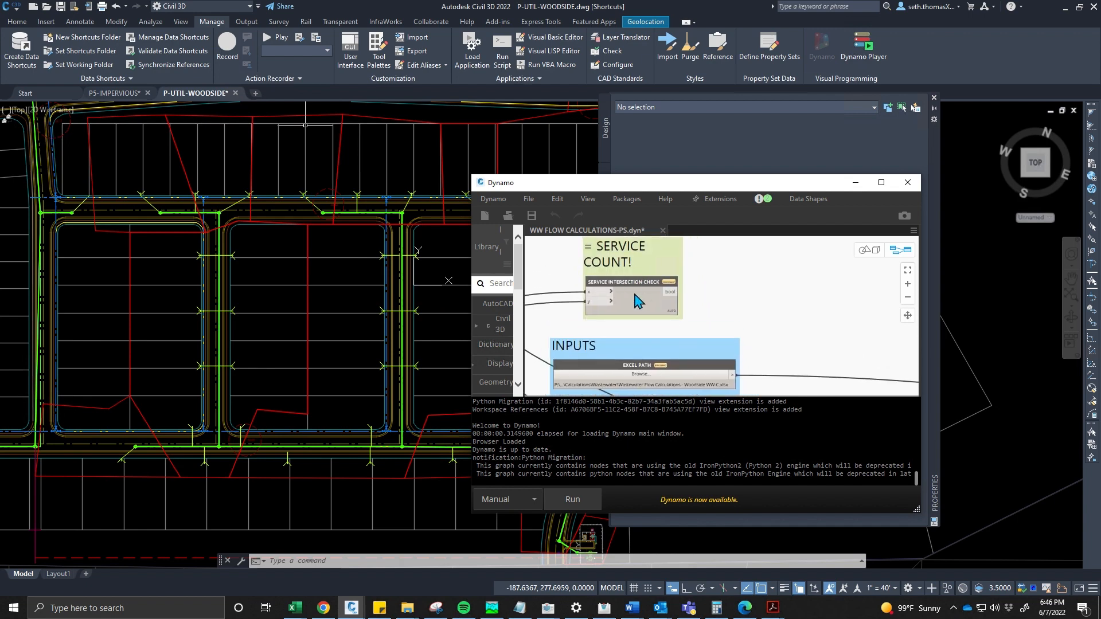
scroll(627, 303, up, 2)
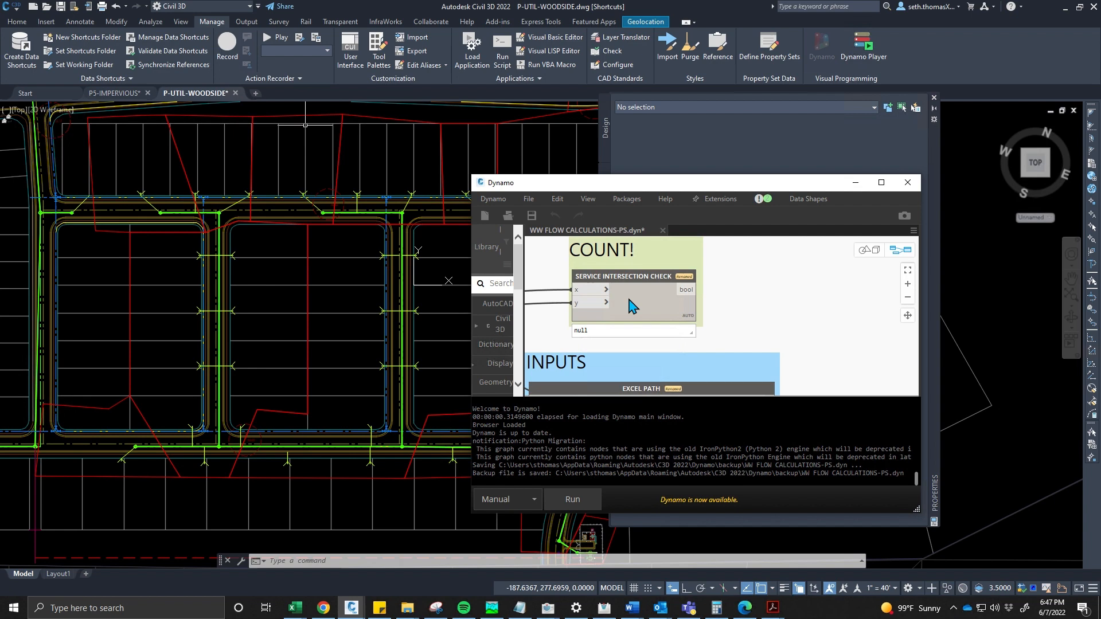
scroll(631, 305, down, 1)
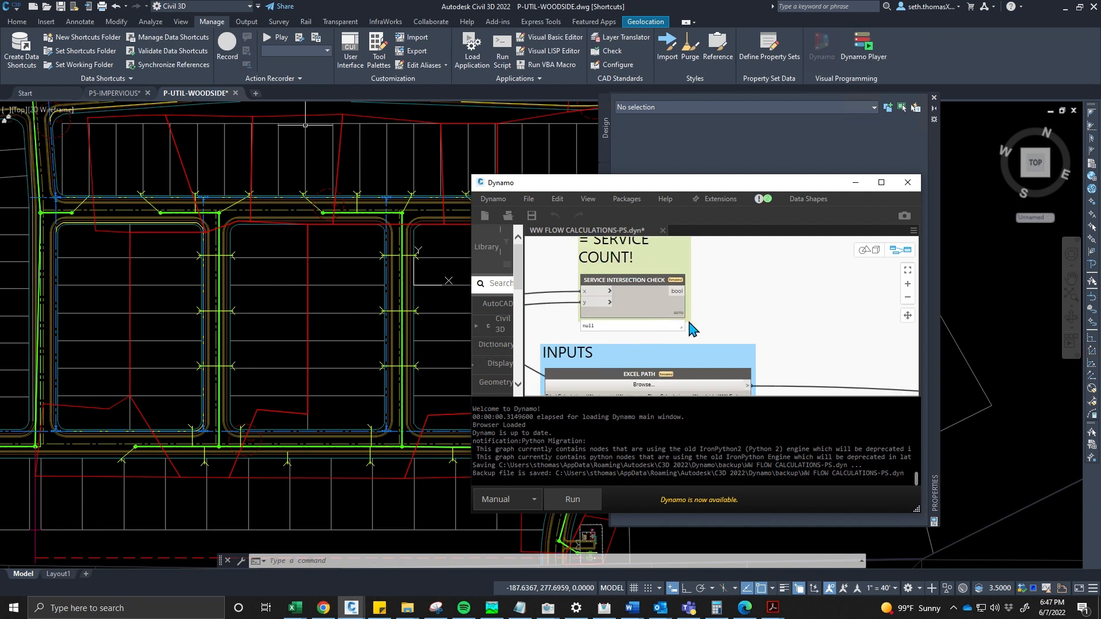
middle_drag(698, 324, 700, 299)
scroll(697, 300, down, 1)
scroll(645, 245, up, 2)
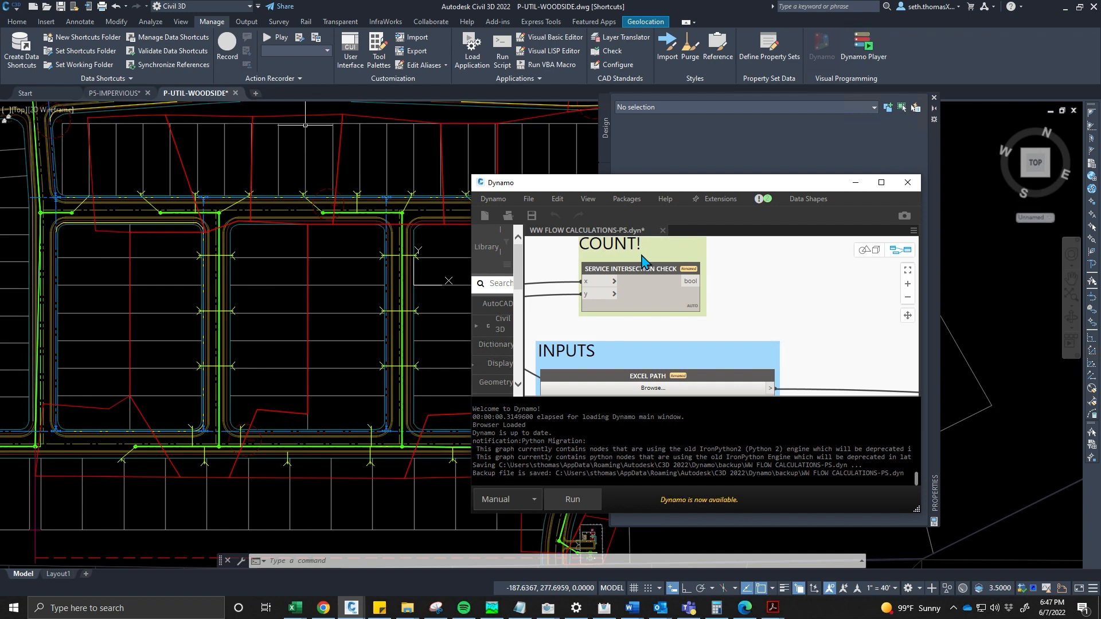
middle_drag(641, 258, 632, 287)
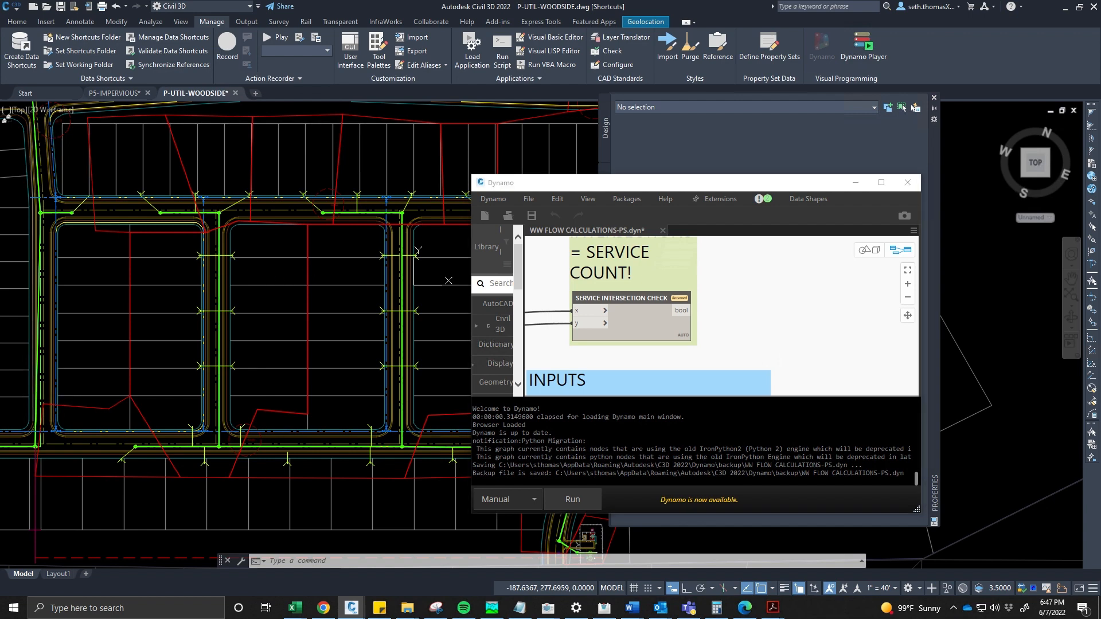
scroll(205, 246, up, 4)
- Select a service line in the drawing to inspect it, then clear the selection
click(206, 246)
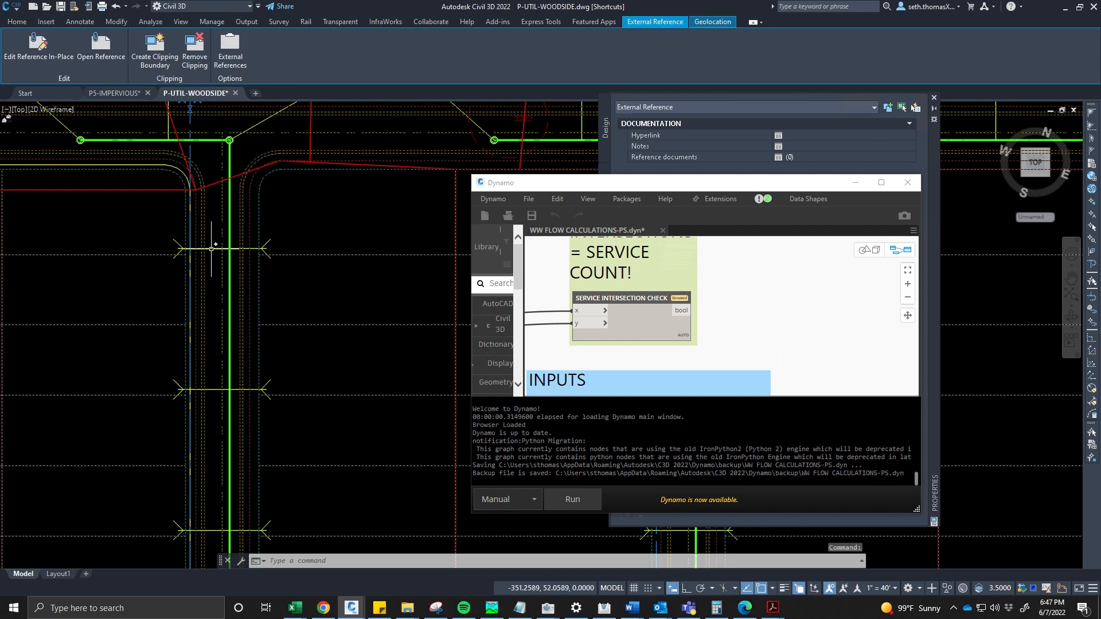
key(Escape)
click(211, 249)
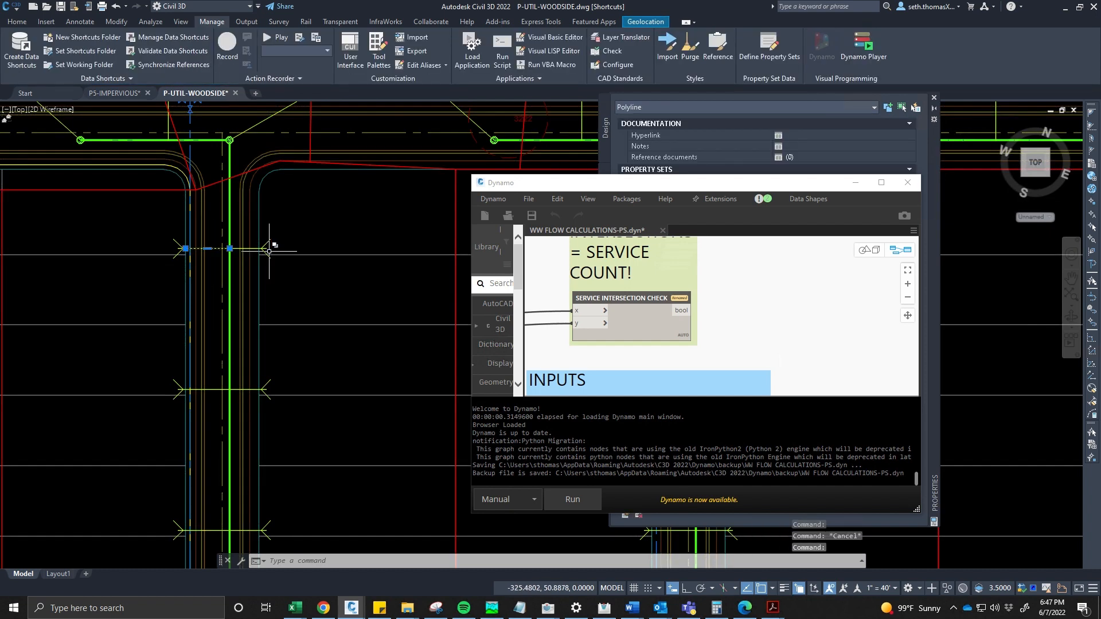
scroll(353, 325, down, 5)
key(Escape)
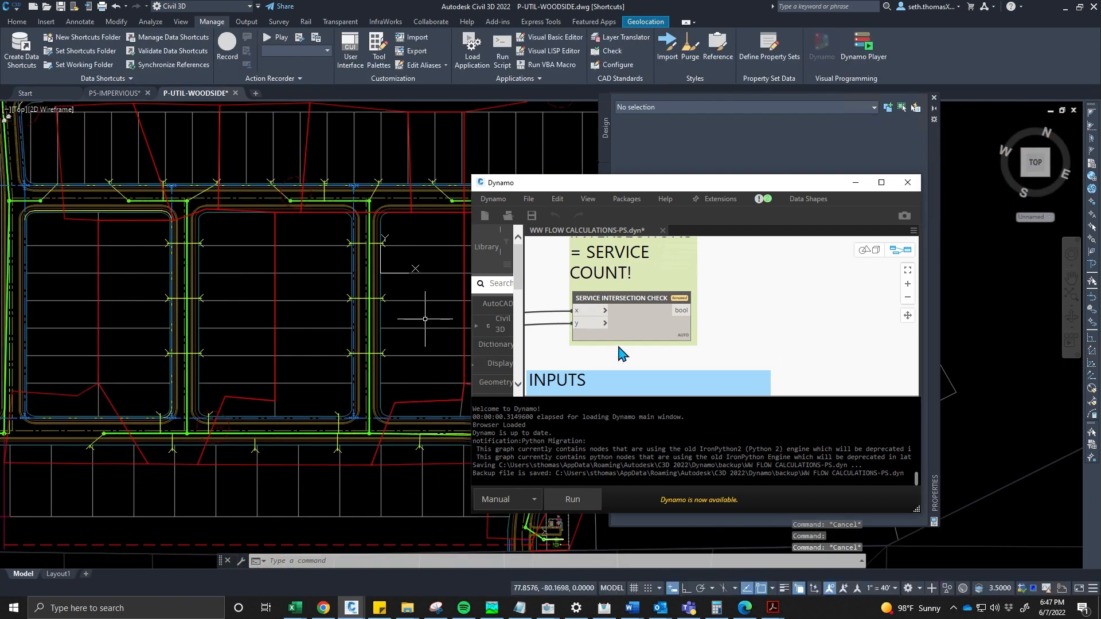
- Reposition the EXCEL PATH and WRITE TO EXCEL? nodes within the INPUTS group of the graph
middle_drag(621, 351, 636, 252)
middle_drag(616, 324, 628, 290)
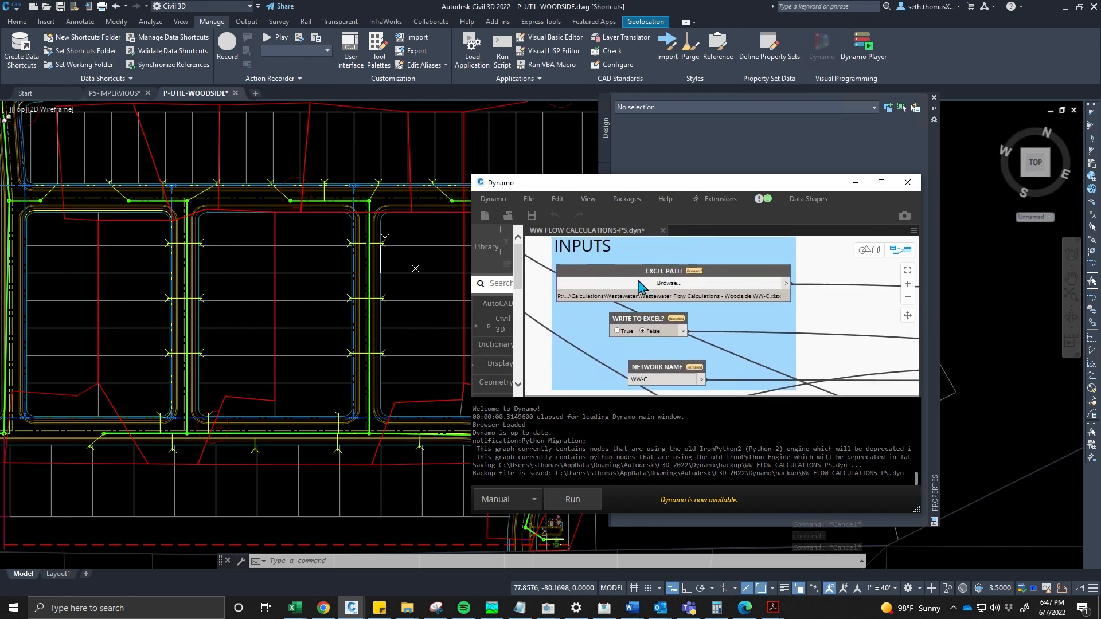
click(658, 269)
drag(658, 271, 659, 258)
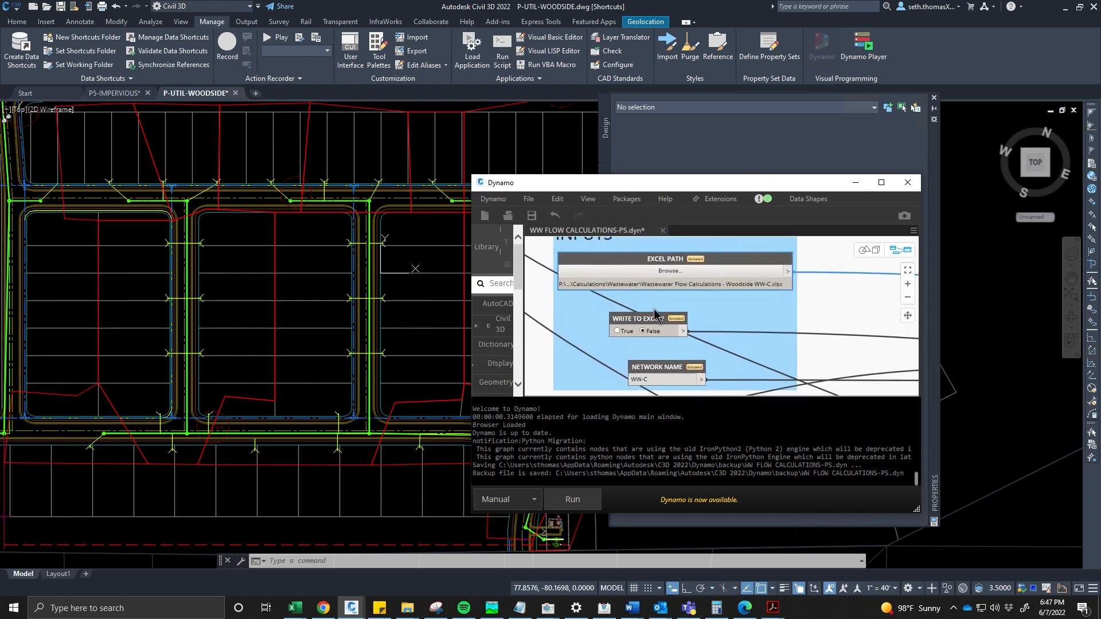
drag(655, 327, 671, 307)
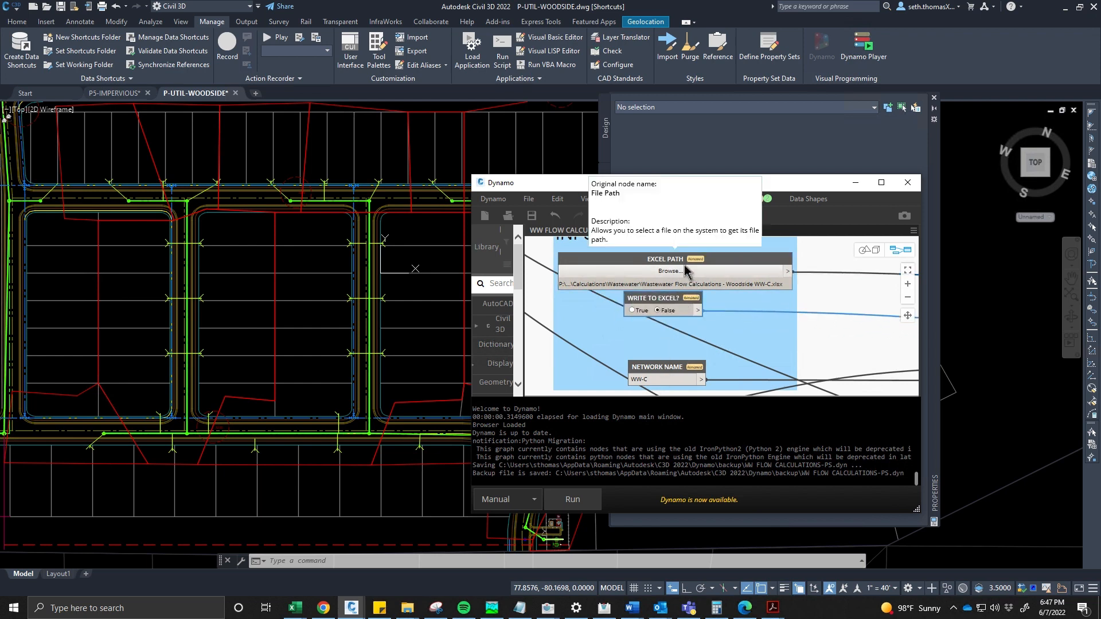
drag(687, 271, 688, 265)
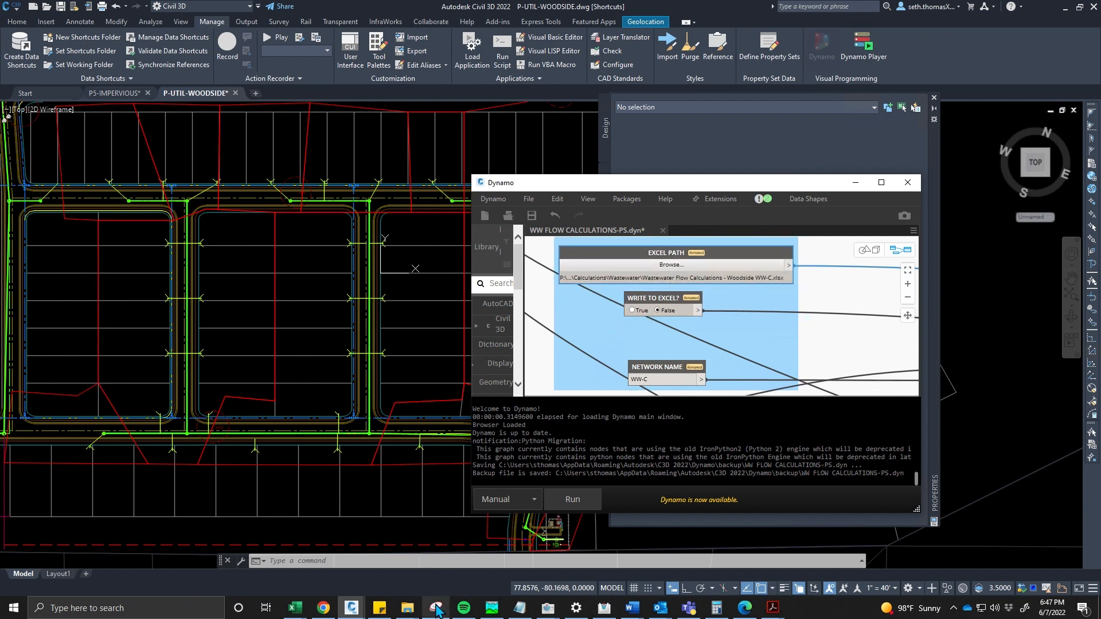
- Copy Wastewater Flow Calculations - Template.xlsx from the WASTE WATER standards folder into the project's Calculations\Wastewater folder
mouse_move(419, 612)
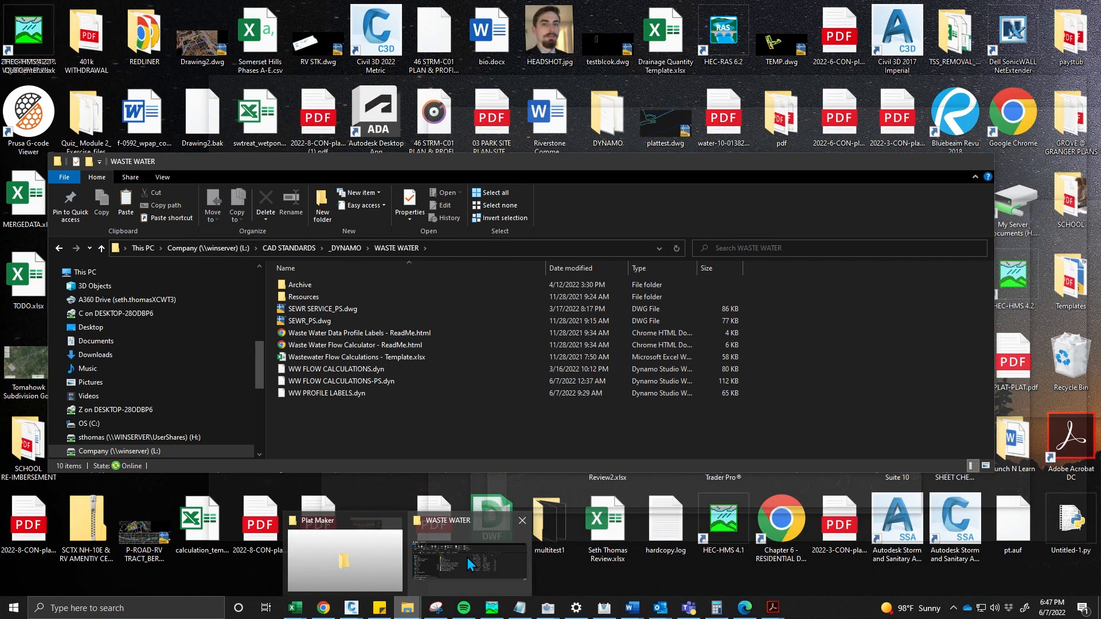
click(467, 557)
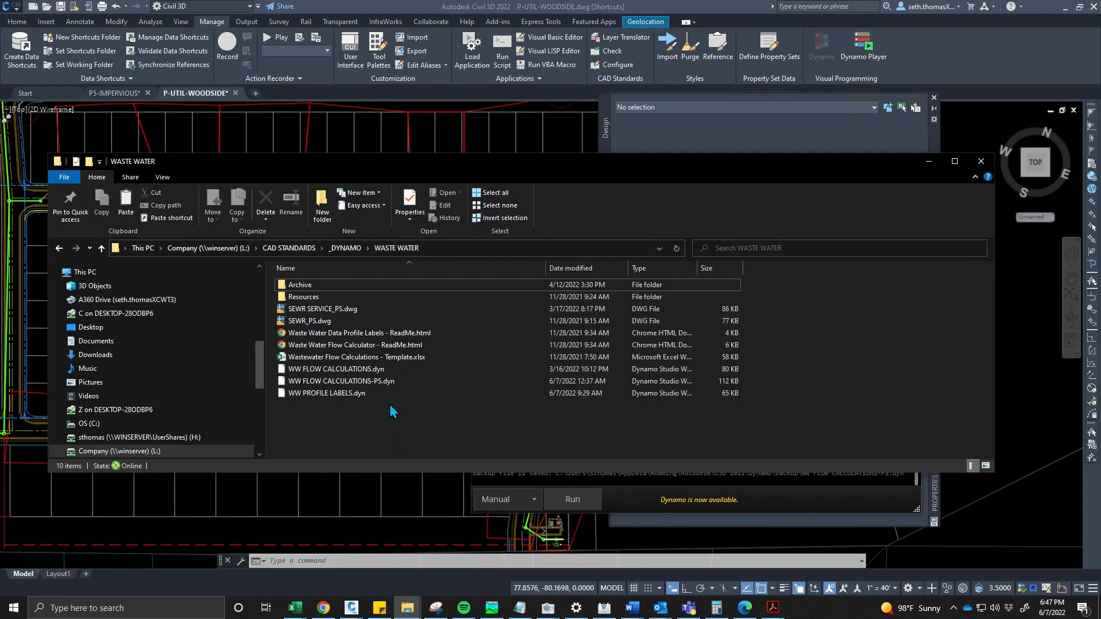
click(384, 358)
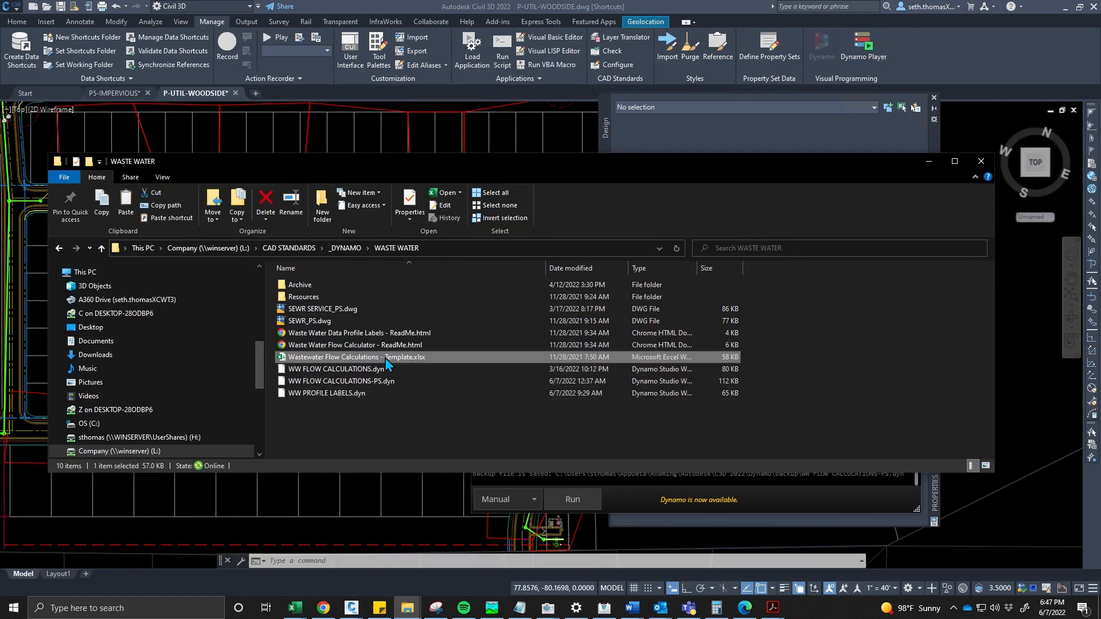
scroll(124, 327, up, 4)
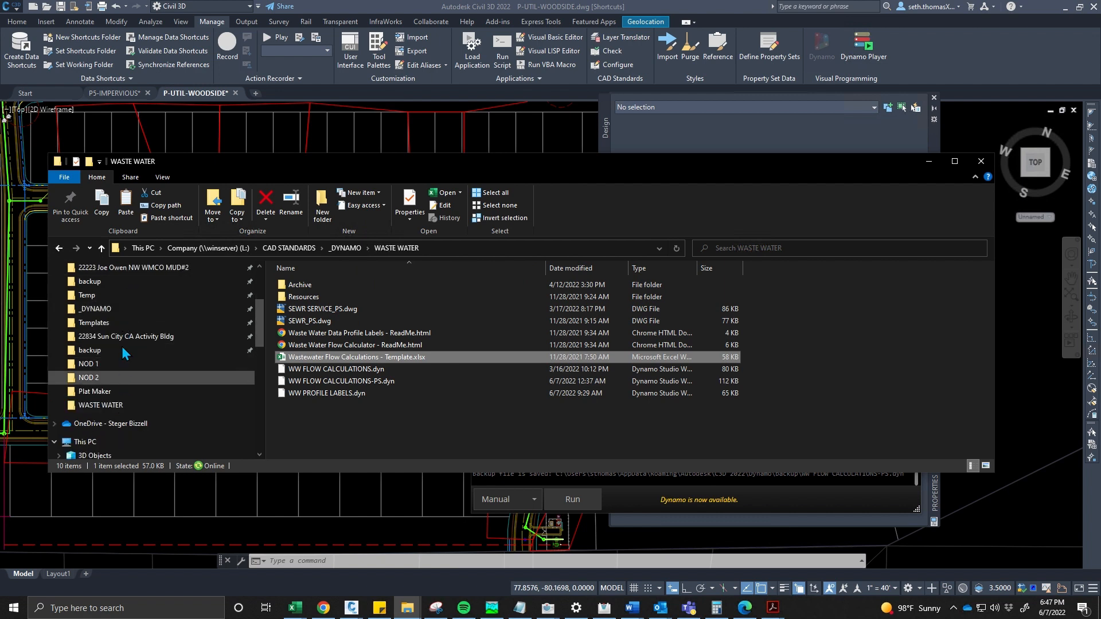
scroll(129, 318, up, 2)
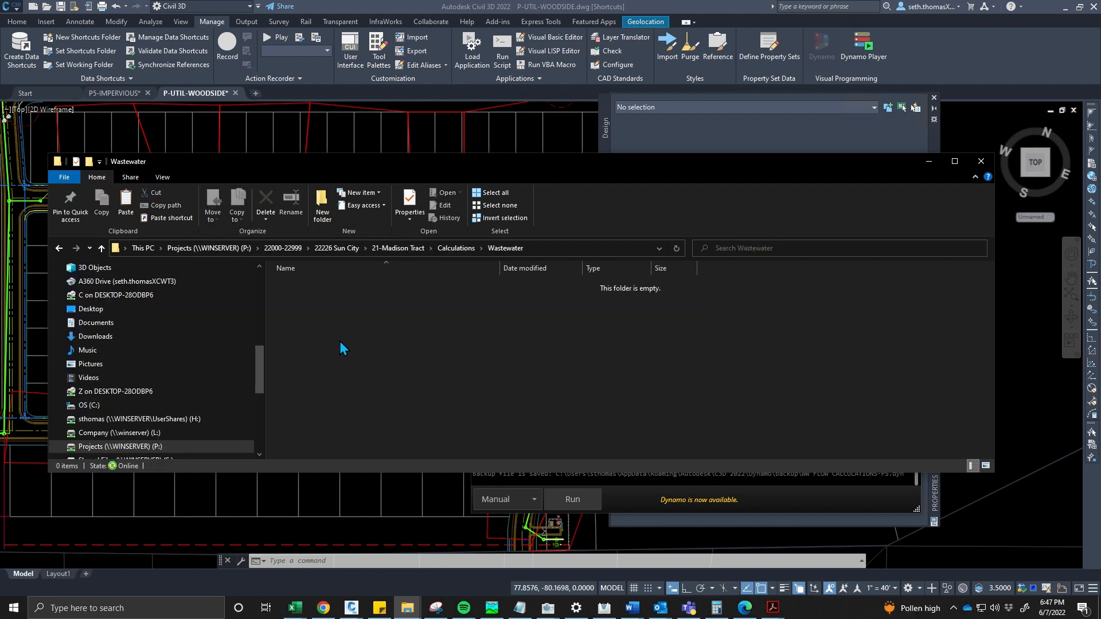
key(ctrl+v)
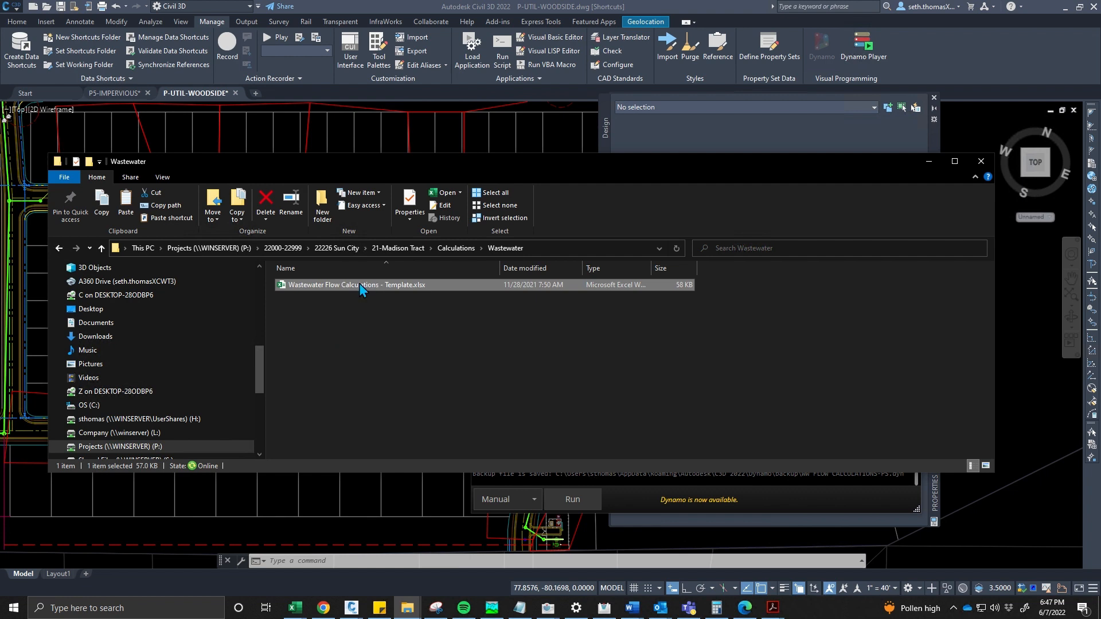
- Rename the copied spreadsheet to Wastewater Flow Calculations - Woodside WW-C.xlsx
right_click(359, 283)
click(280, 558)
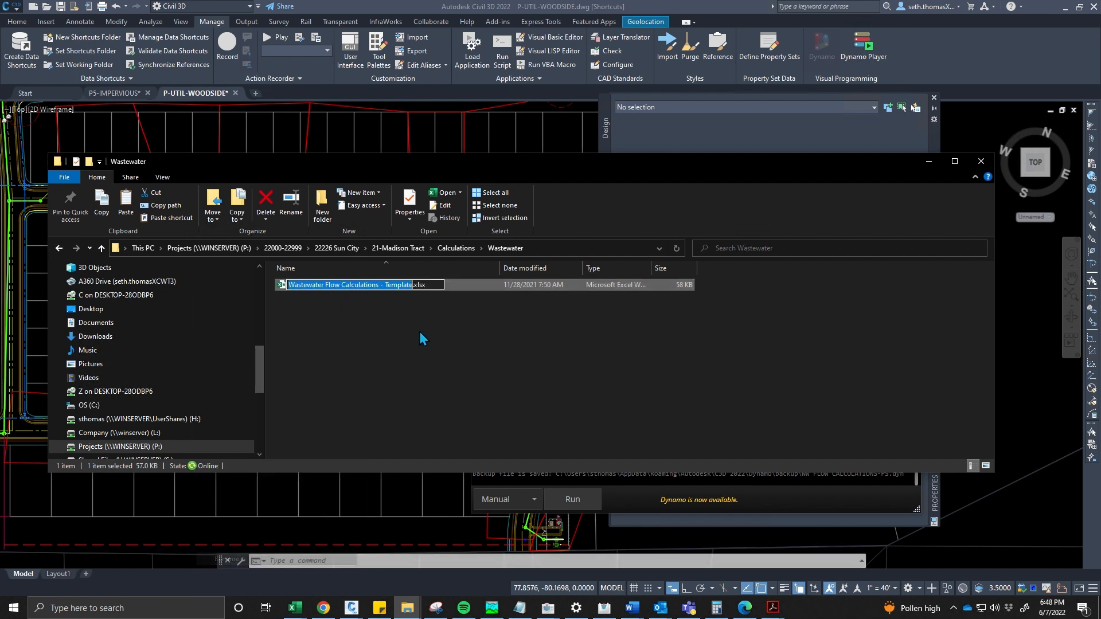
key(Right)
key(ctrl+shift+Left)
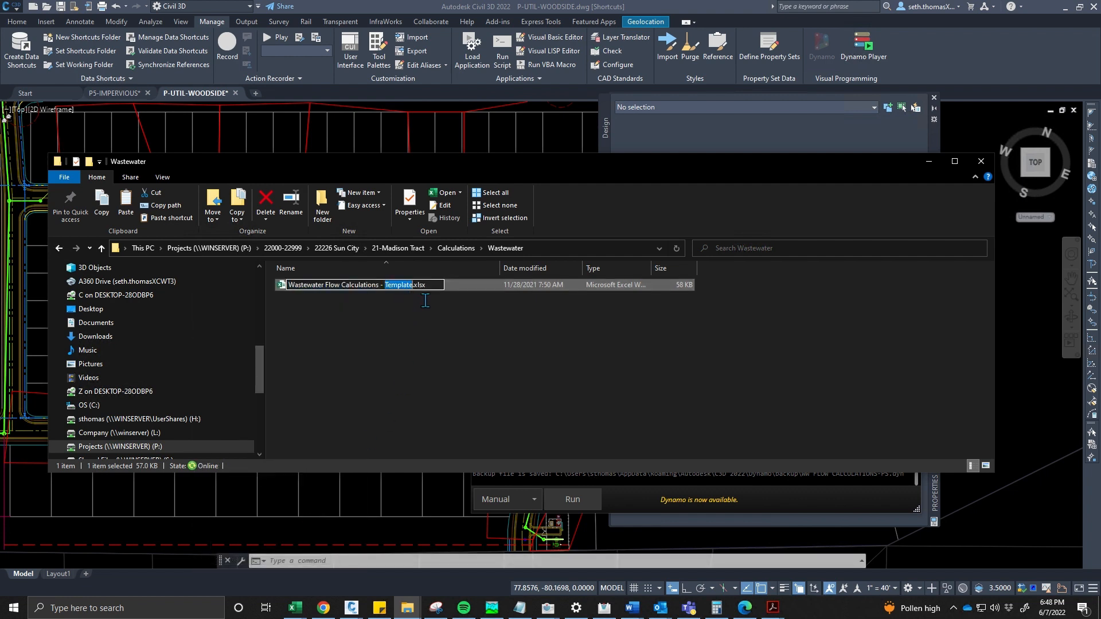
text(Woodside WW-C)
key(Return)
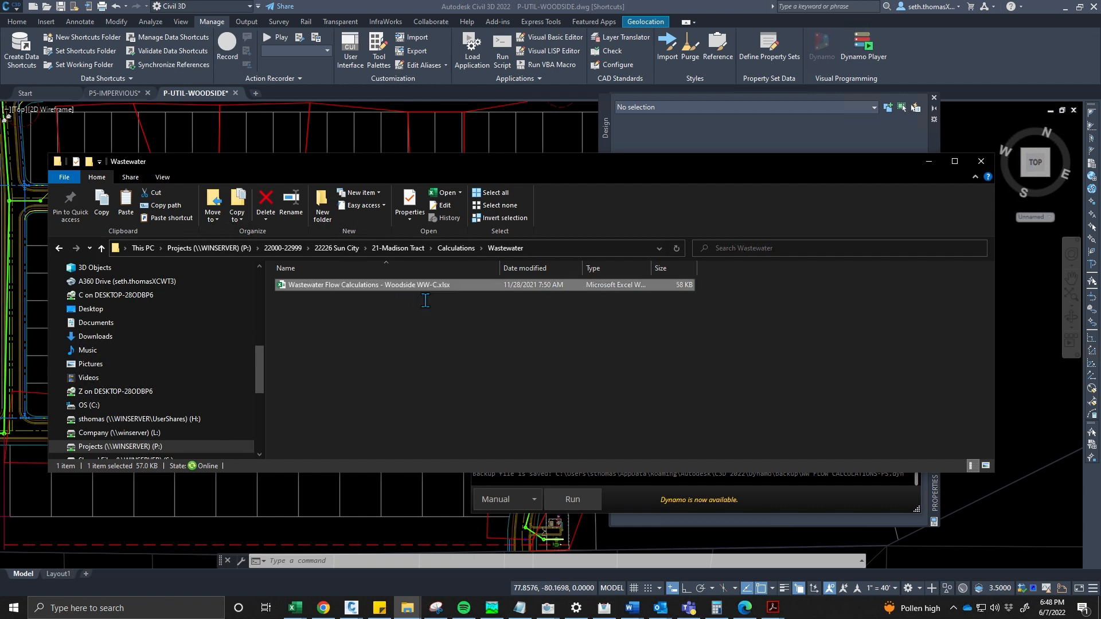
- Close the file window and reposition the NETWORK NAME node inside the INPUTS group of the graph
click(978, 162)
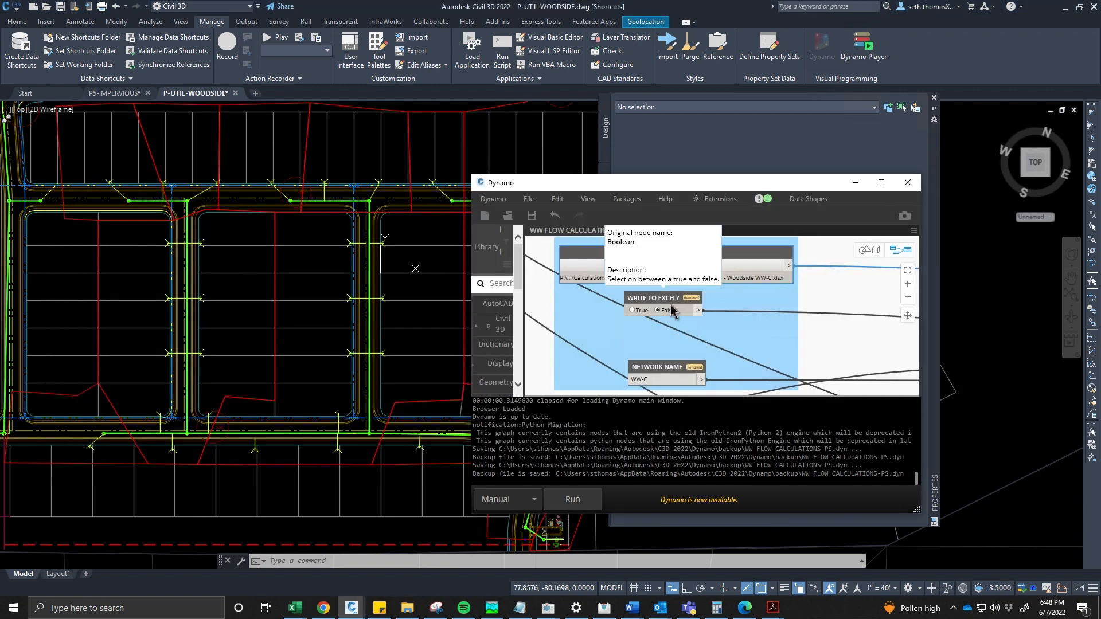
scroll(662, 316, down, 2)
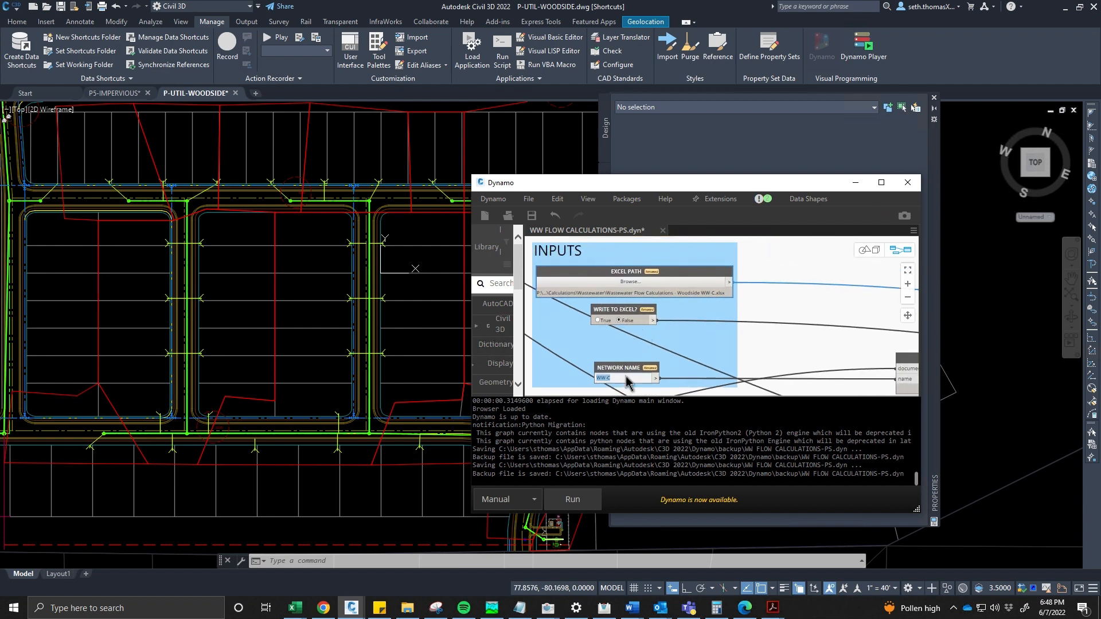
drag(627, 378, 630, 361)
click(621, 389)
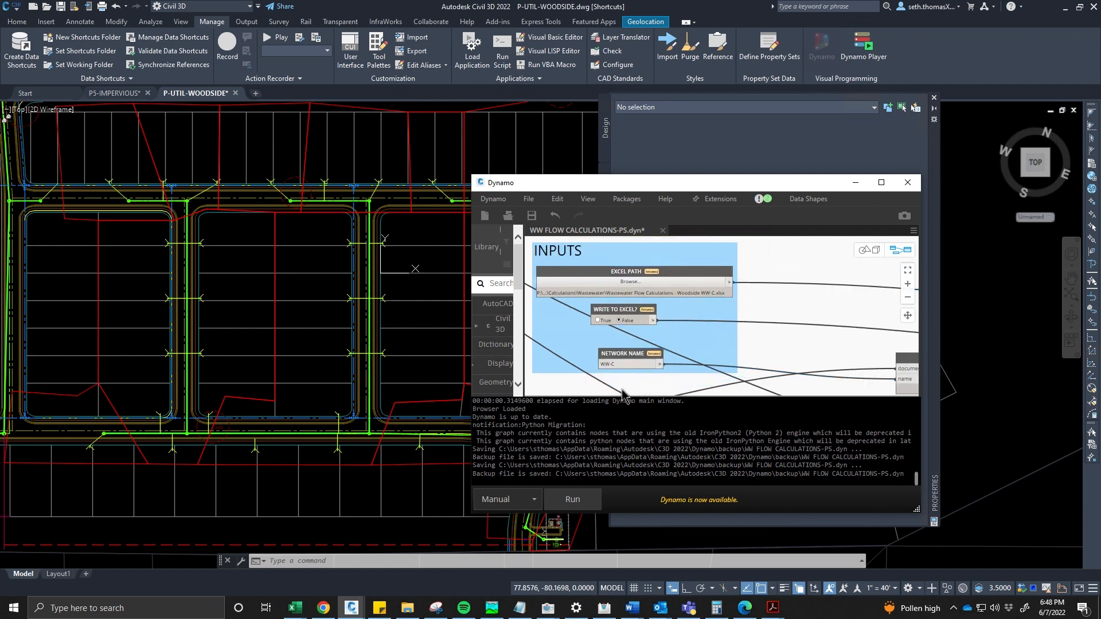
middle_drag(623, 390, 637, 389)
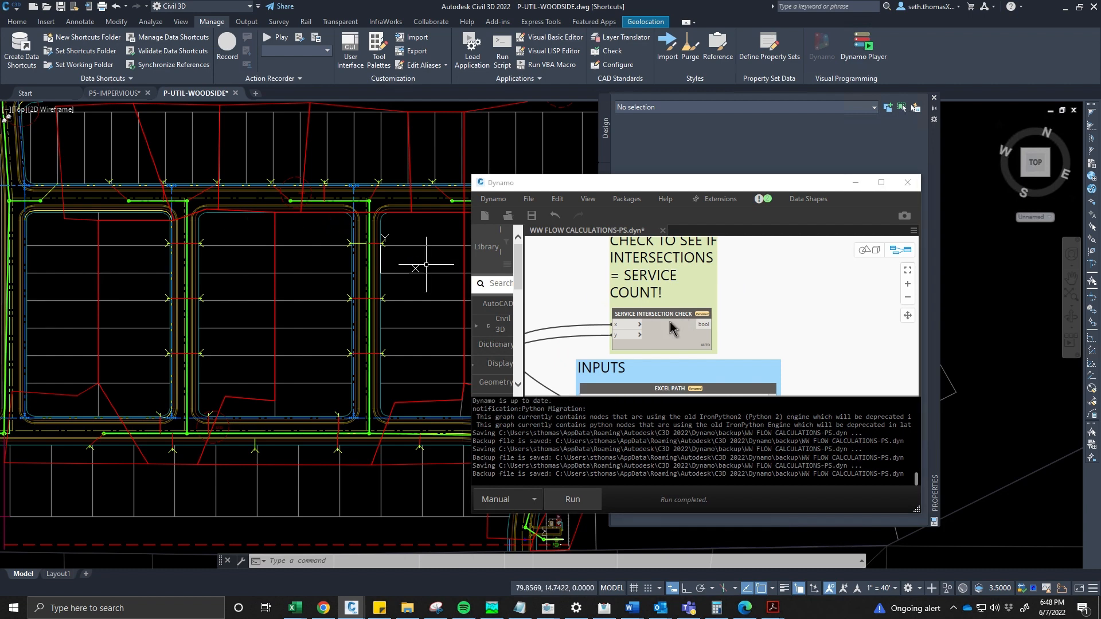
- Inspect the output preview of the SERVICE INTERSECTION CHECK node
click(691, 347)
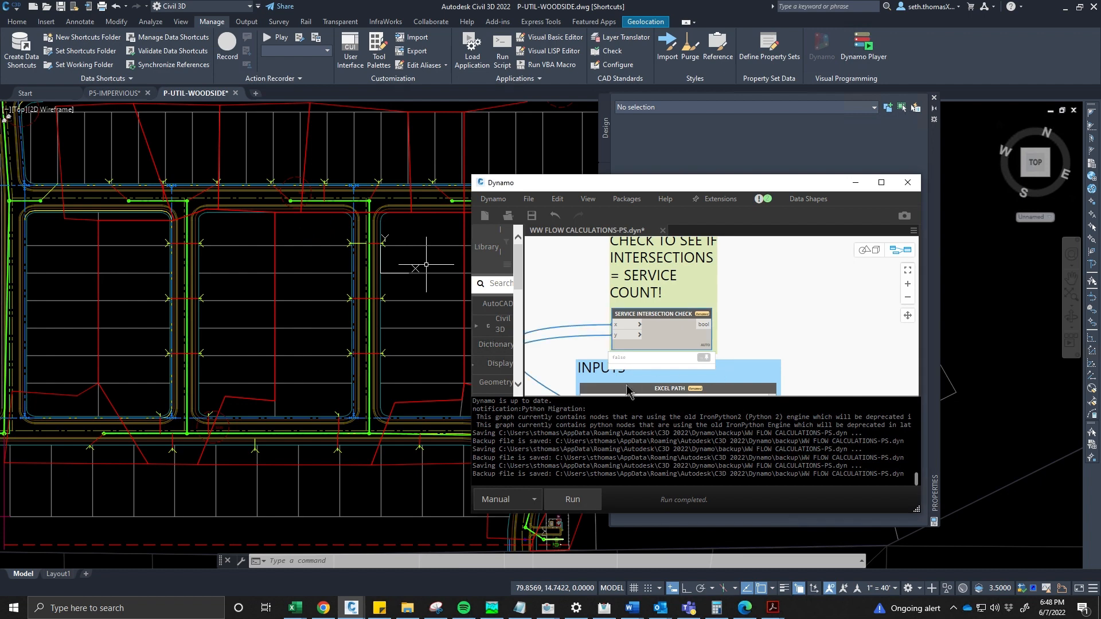
scroll(633, 382, up, 2)
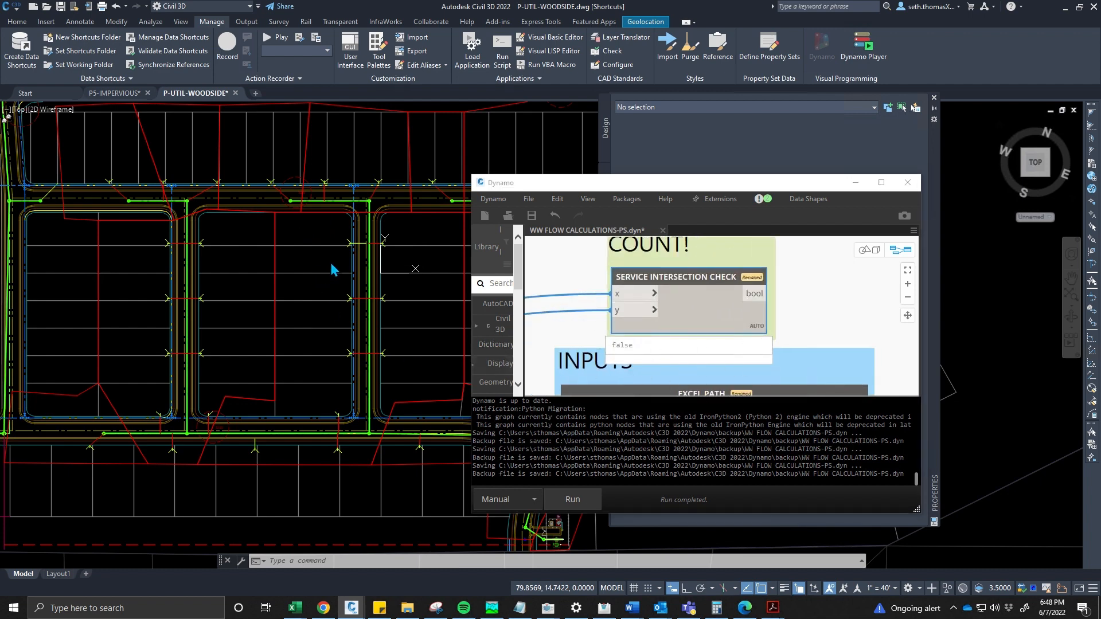
- Stretch a service line's endpoint with a perpendicular snap onto the sewer main line, then clear the selection
mouse_move(269, 290)
middle_down()
mouse_move(253, 223)
mouse_move(257, 143)
middle_up()
scroll(253, 266, up, 2)
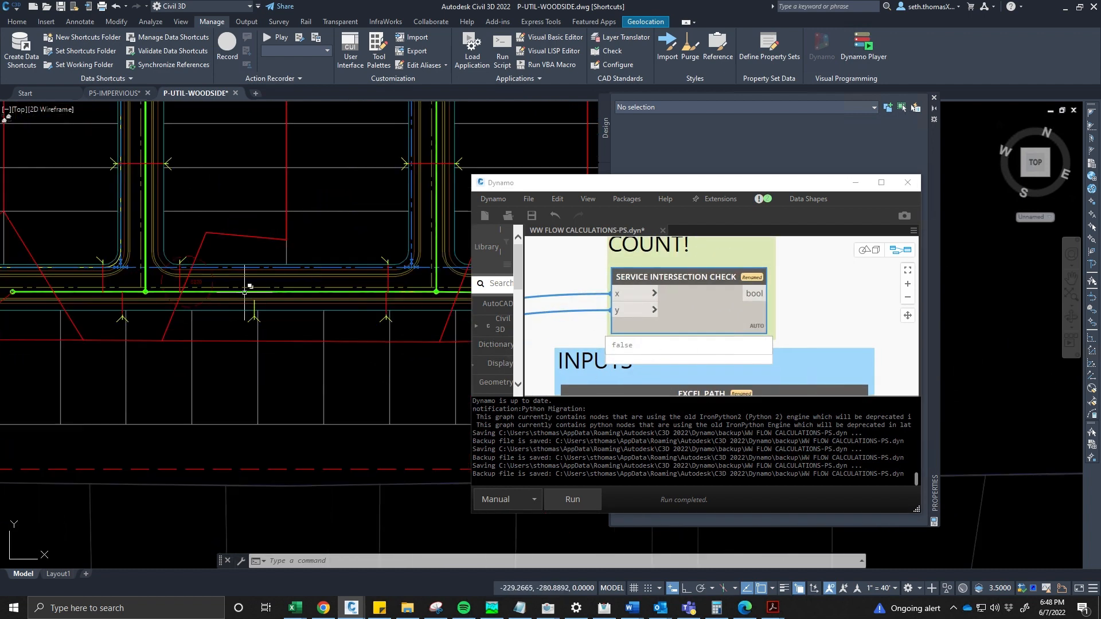
scroll(258, 304, up, 4)
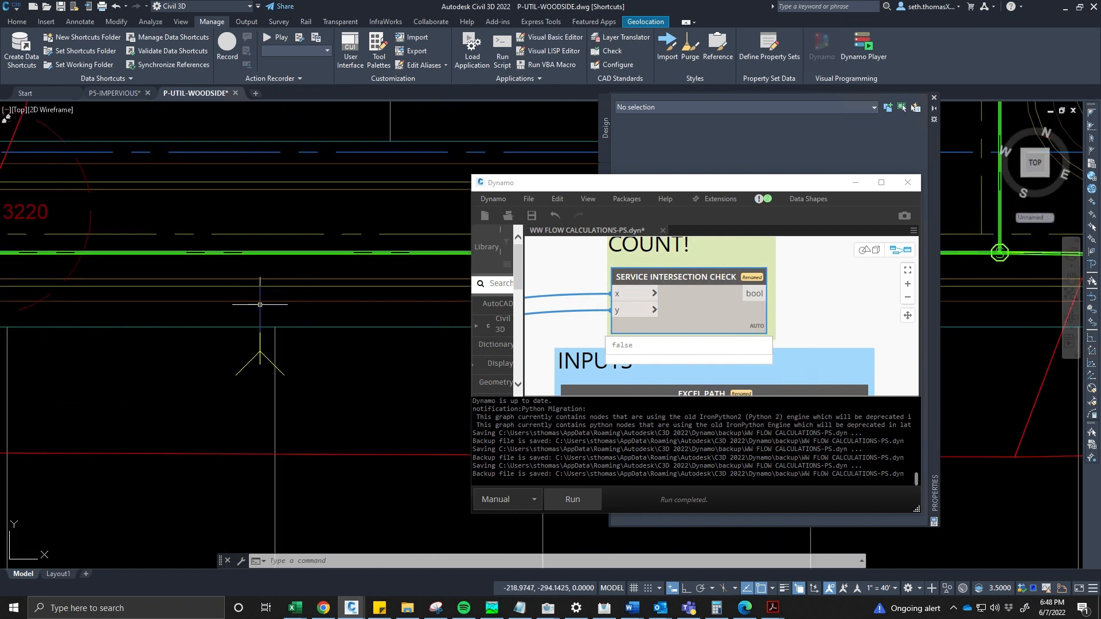
click(260, 304)
click(260, 286)
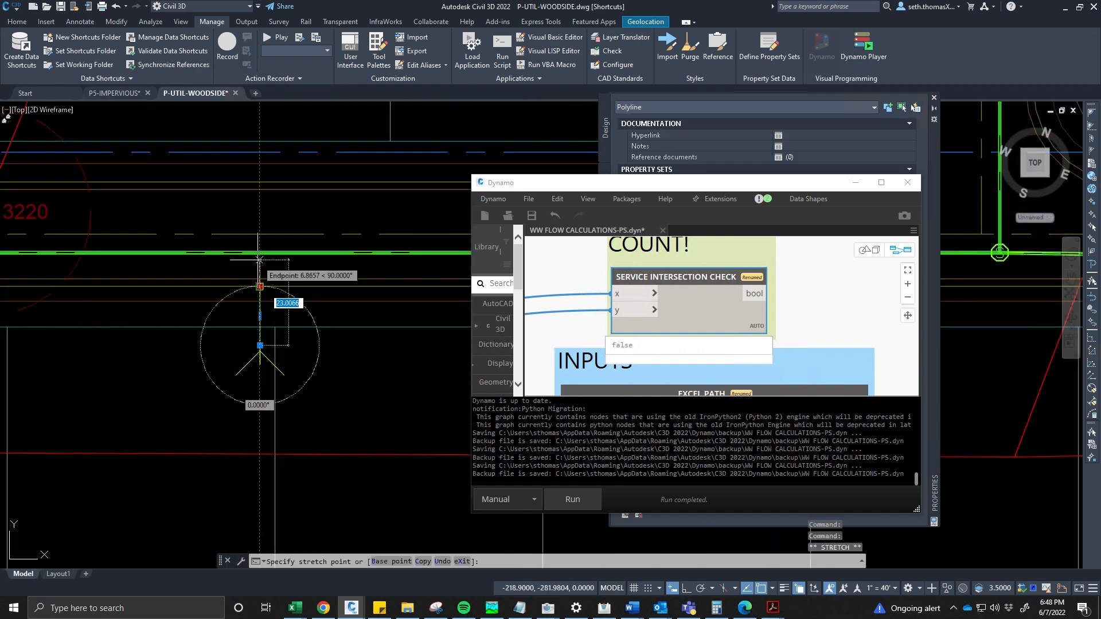
text(perp)
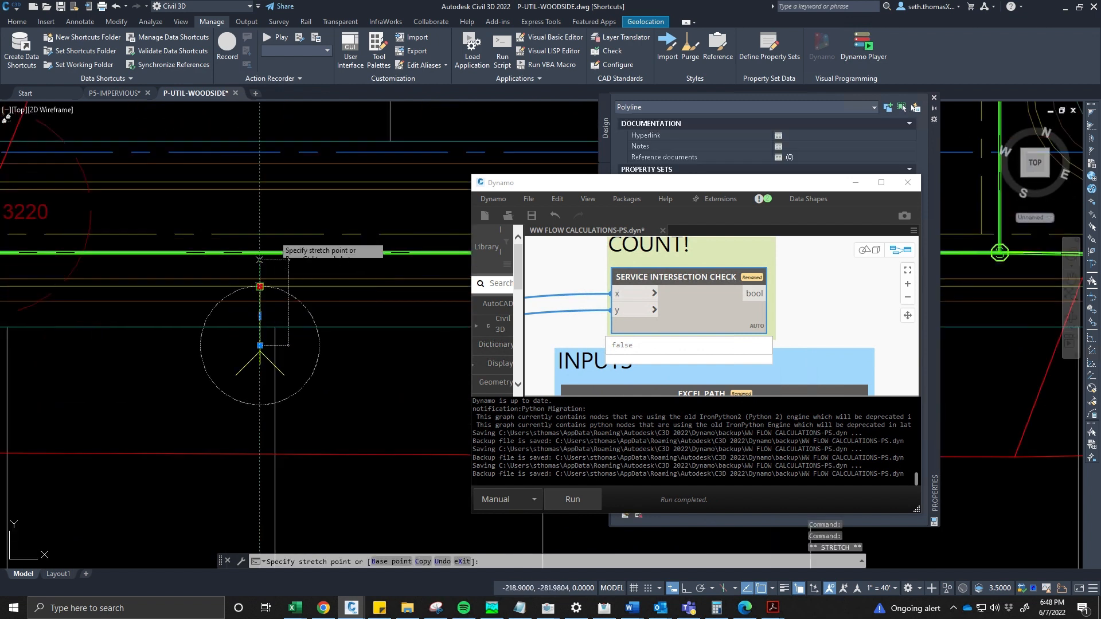
key(Return)
scroll(257, 261, up, 5)
click(238, 312)
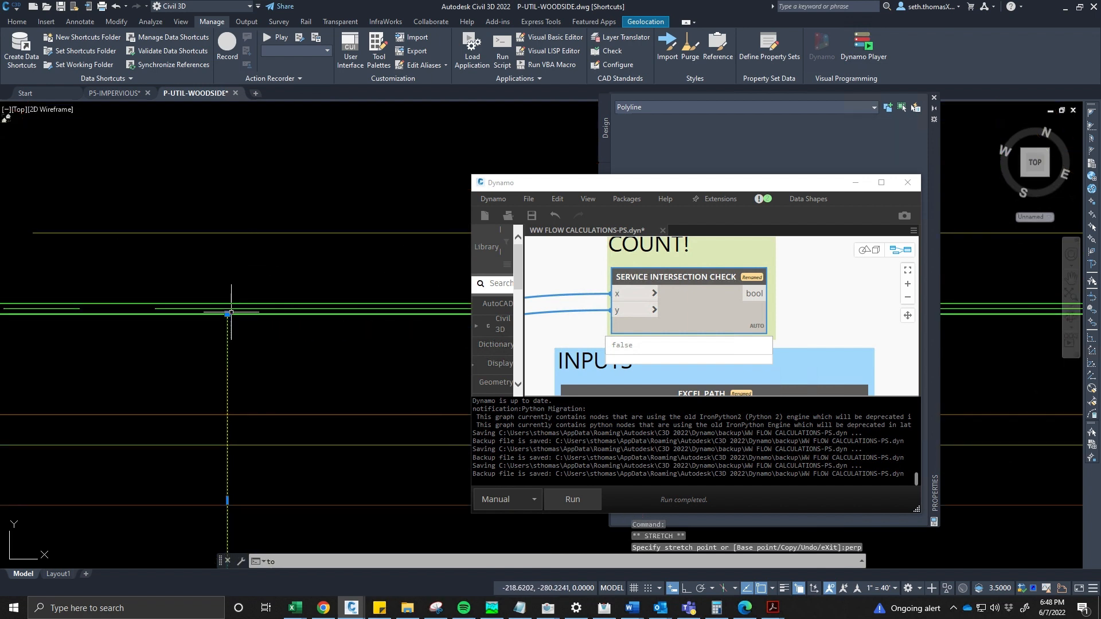
click(228, 314)
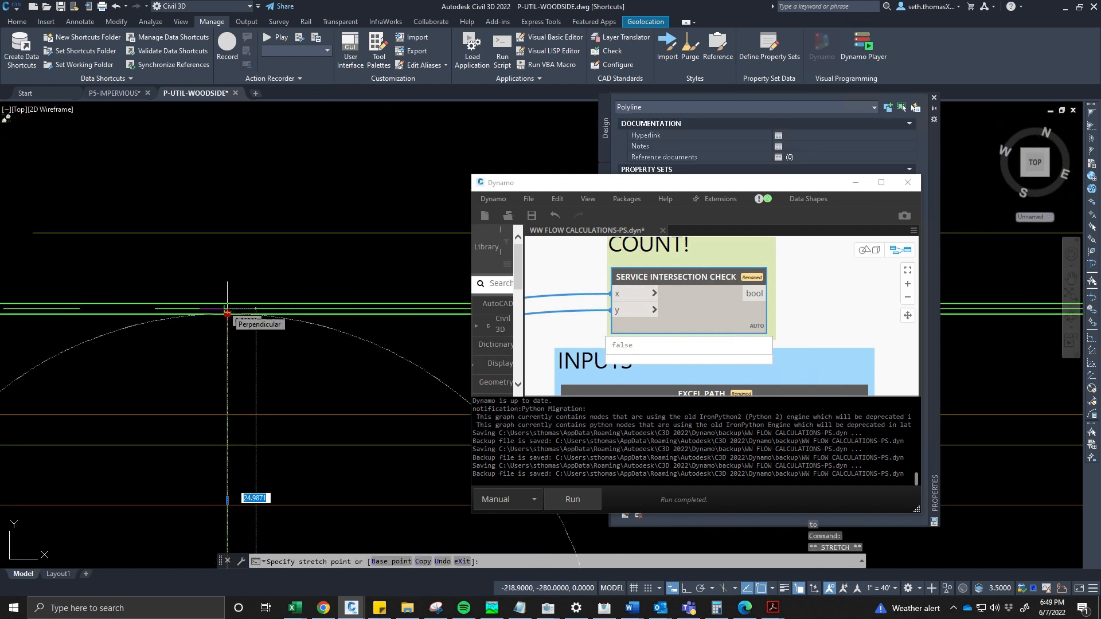
click(228, 309)
scroll(202, 298, down, 2)
middle_drag(202, 298, 195, 293)
scroll(279, 287, down, 3)
scroll(374, 298, up, 3)
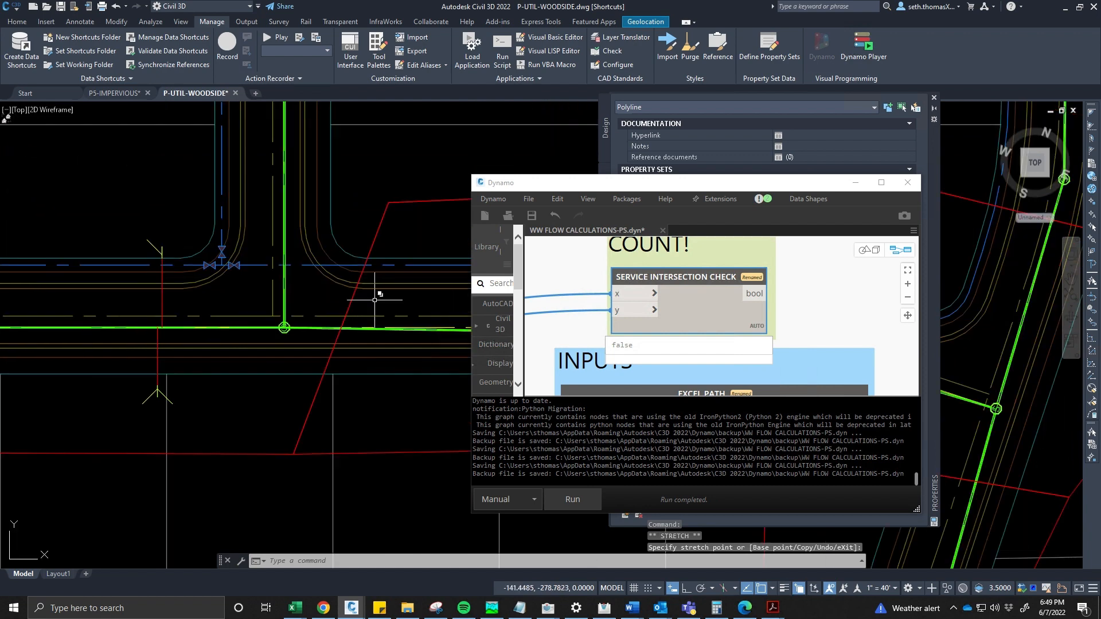
scroll(226, 297, up, 2)
scroll(89, 352, up, 3)
scroll(159, 332, up, 3)
scroll(86, 315, up, 5)
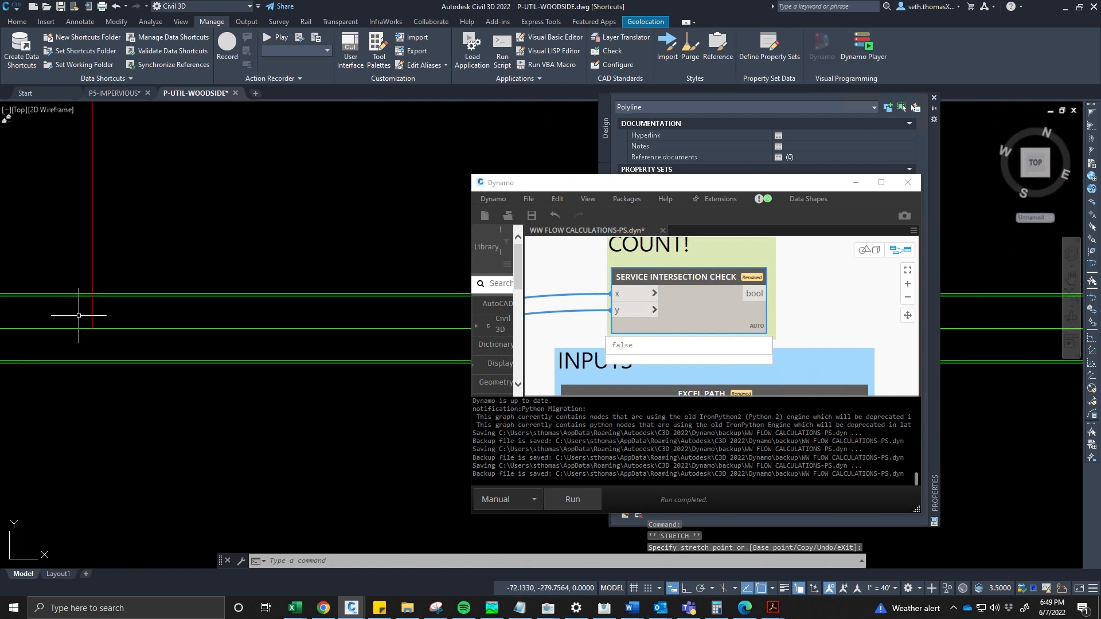
scroll(290, 277, down, 4)
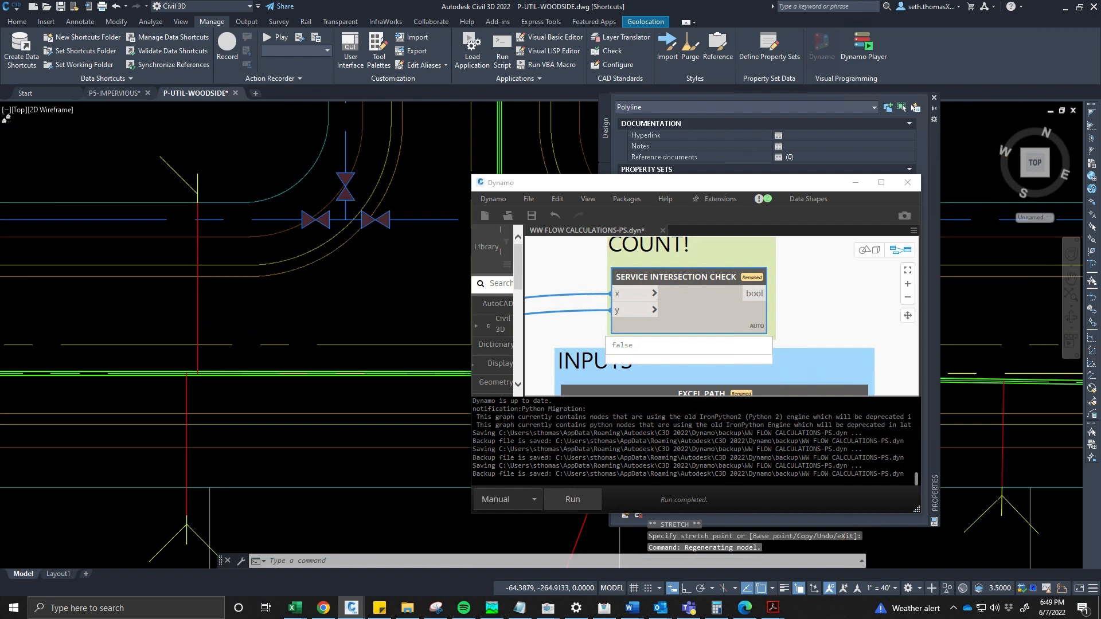
scroll(143, 344, down, 3)
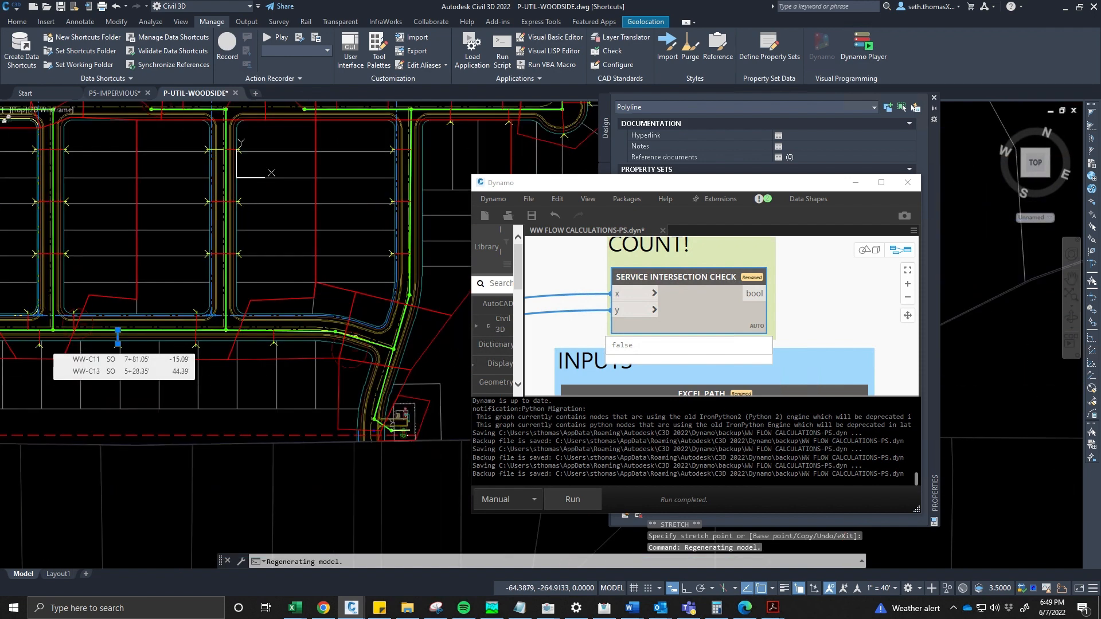
key(Escape)
scroll(215, 148, up, 5)
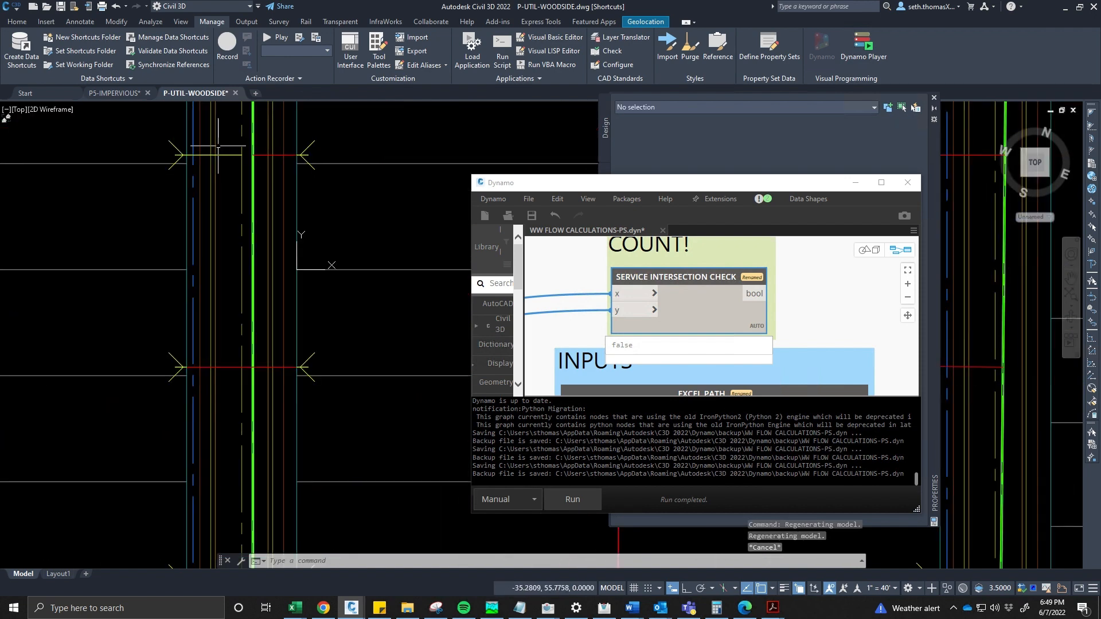
click(234, 156)
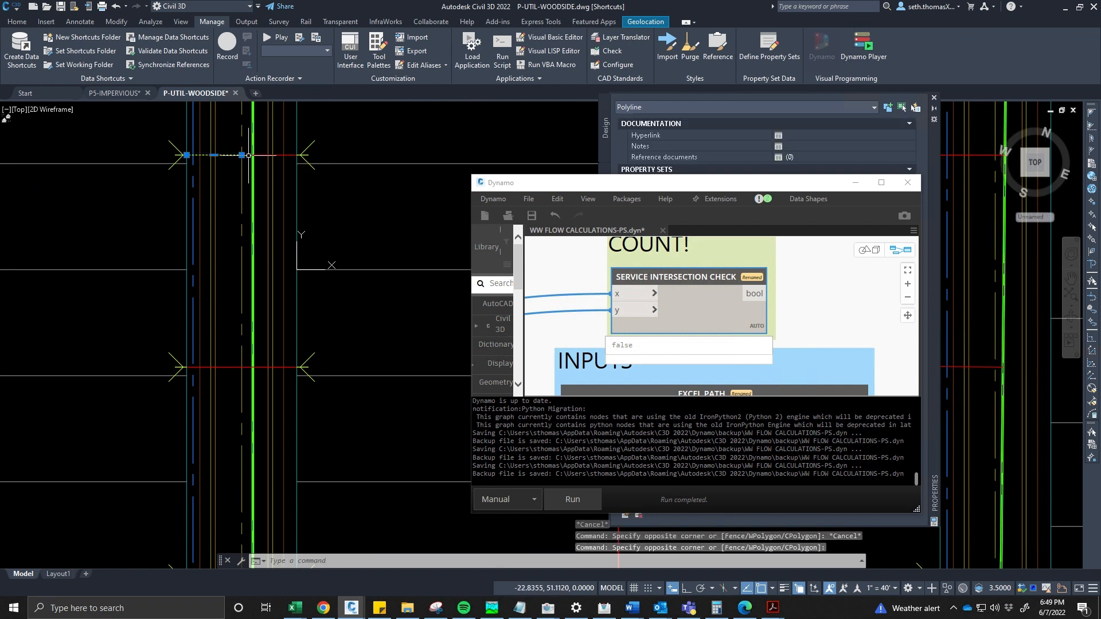
click(241, 154)
scroll(249, 156, up, 4)
scroll(259, 157, up, 5)
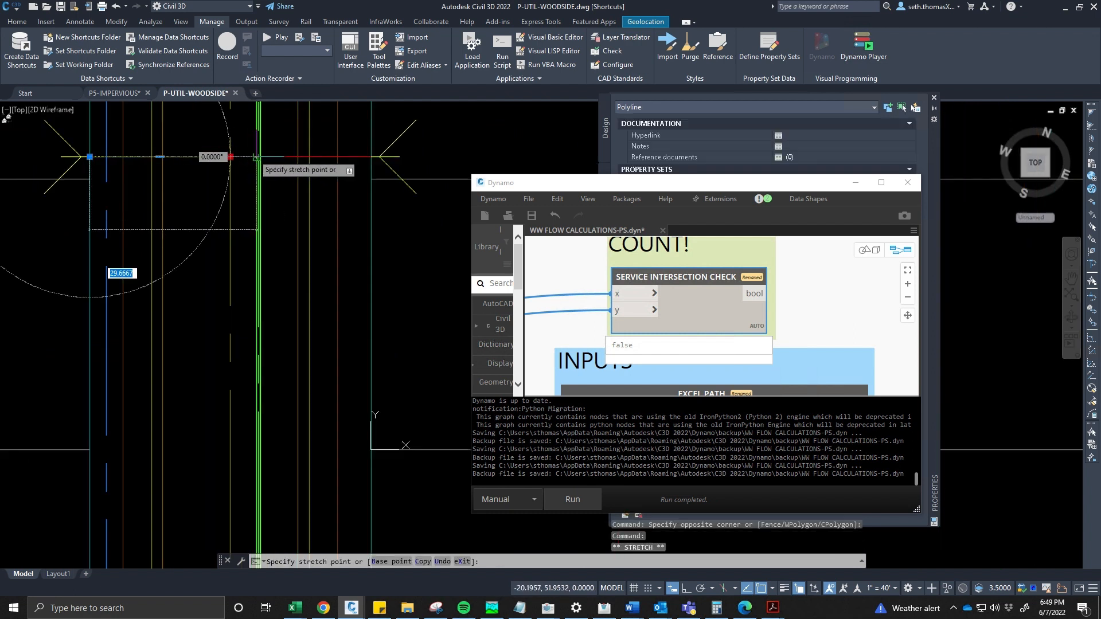
key(Escape)
key(Escape)
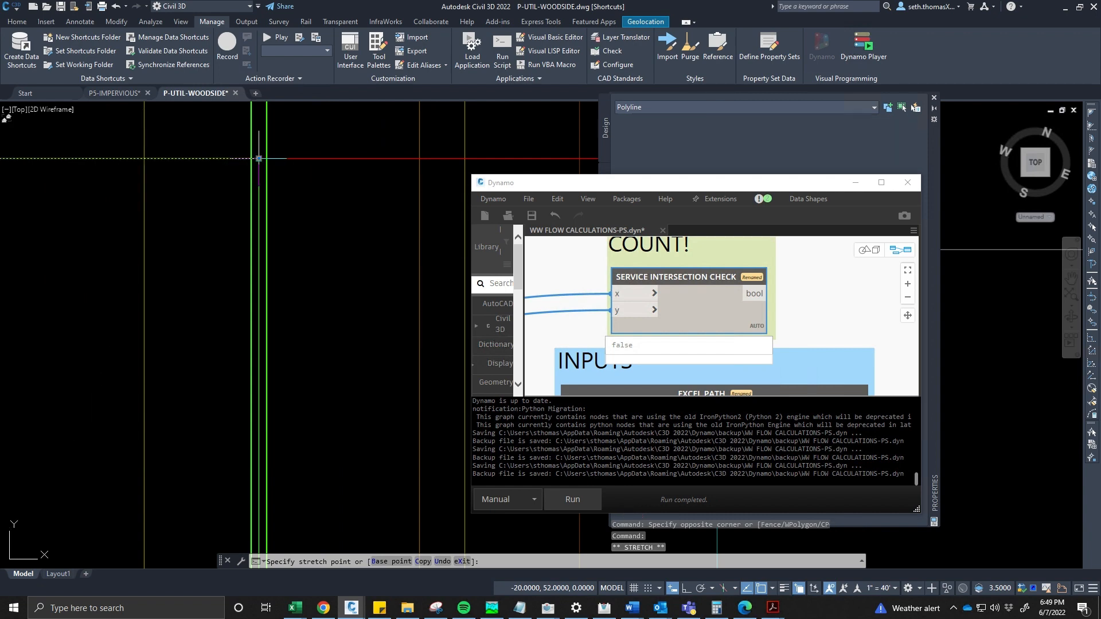
- Run the Dynamo graph again to recheck the service intersections
scroll(194, 211, down, 5)
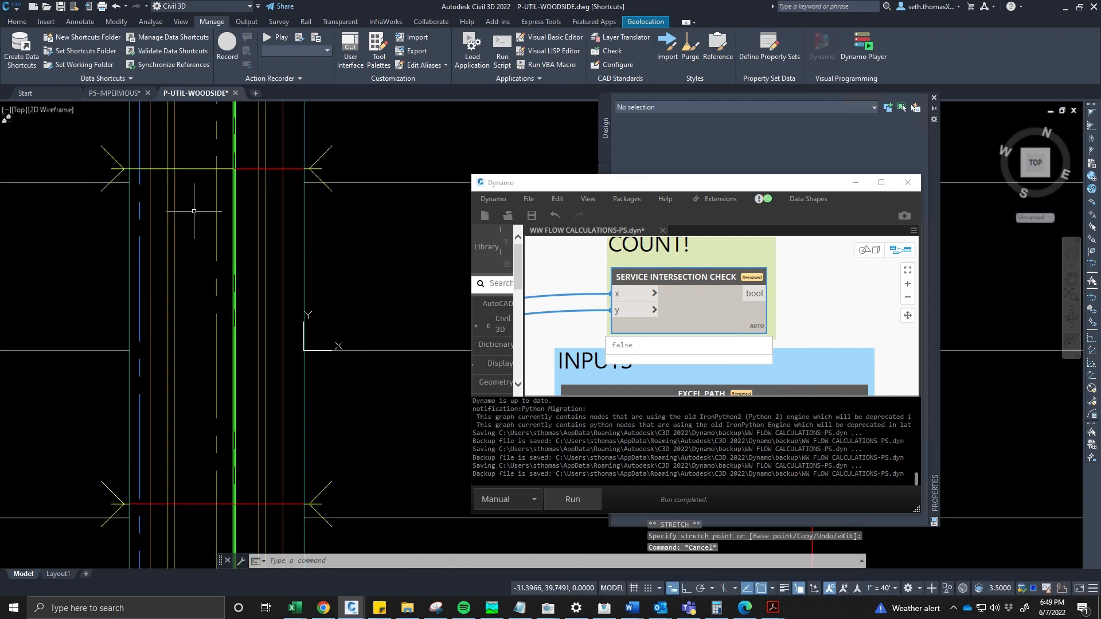
scroll(194, 211, down, 2)
scroll(231, 184, up, 12)
scroll(223, 240, down, 9)
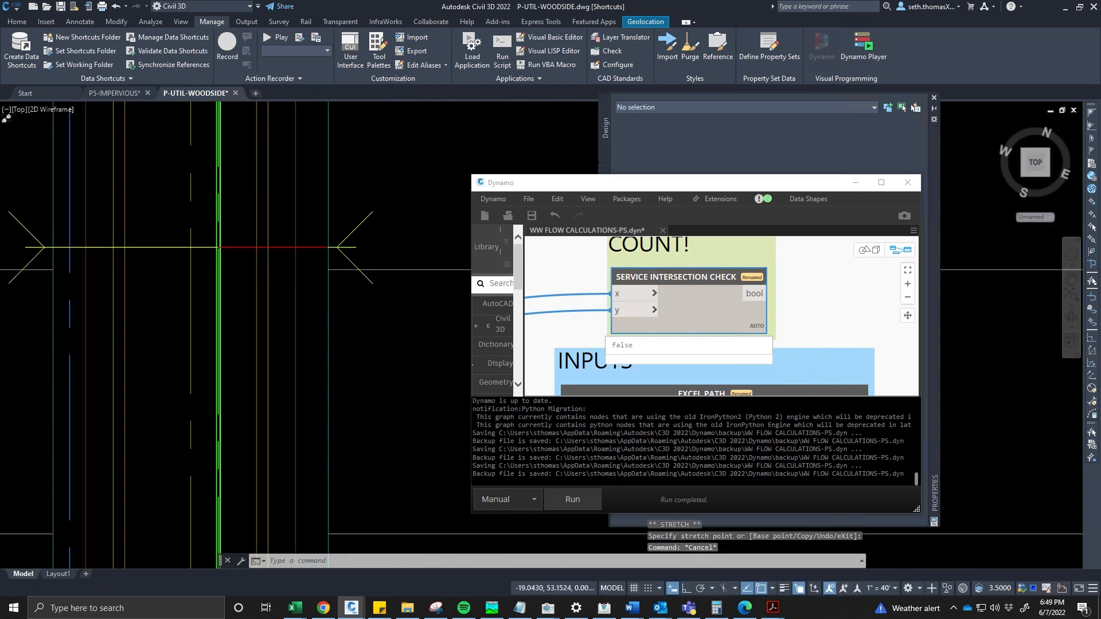
scroll(223, 240, down, 6)
scroll(239, 175, down, 6)
mouse_move(200, 237)
middle_down()
mouse_move(239, 175)
mouse_move(240, 203)
middle_up()
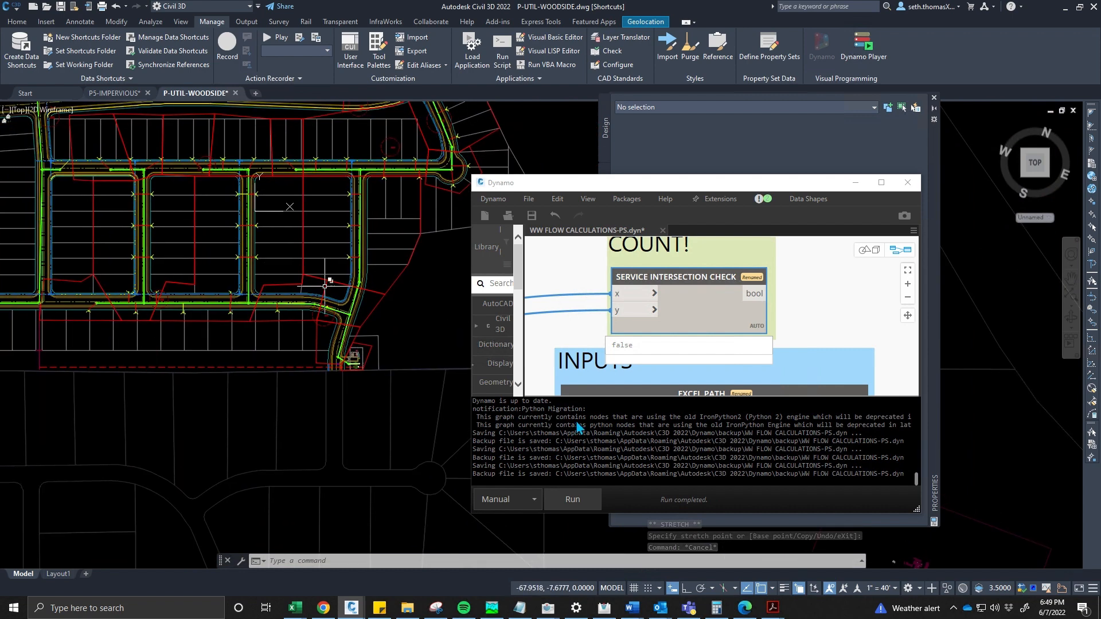
click(579, 499)
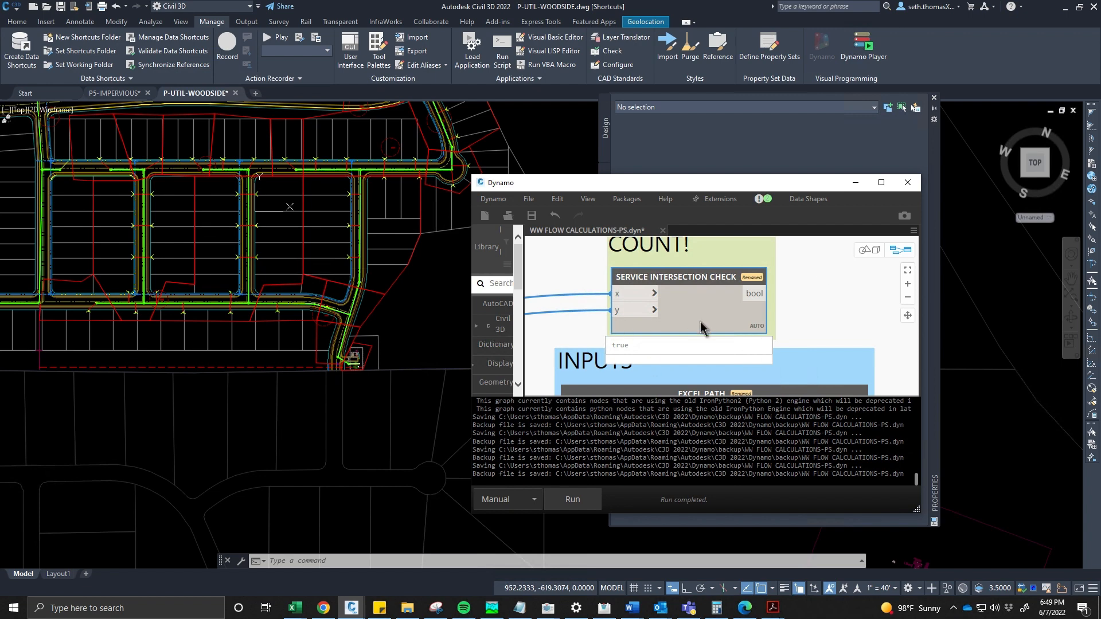
- Set the WRITE TO EXCEL? input to True in the INPUTS group
middle_drag(696, 274, 712, 212)
scroll(714, 271, down, 2)
middle_drag(683, 299, 624, 285)
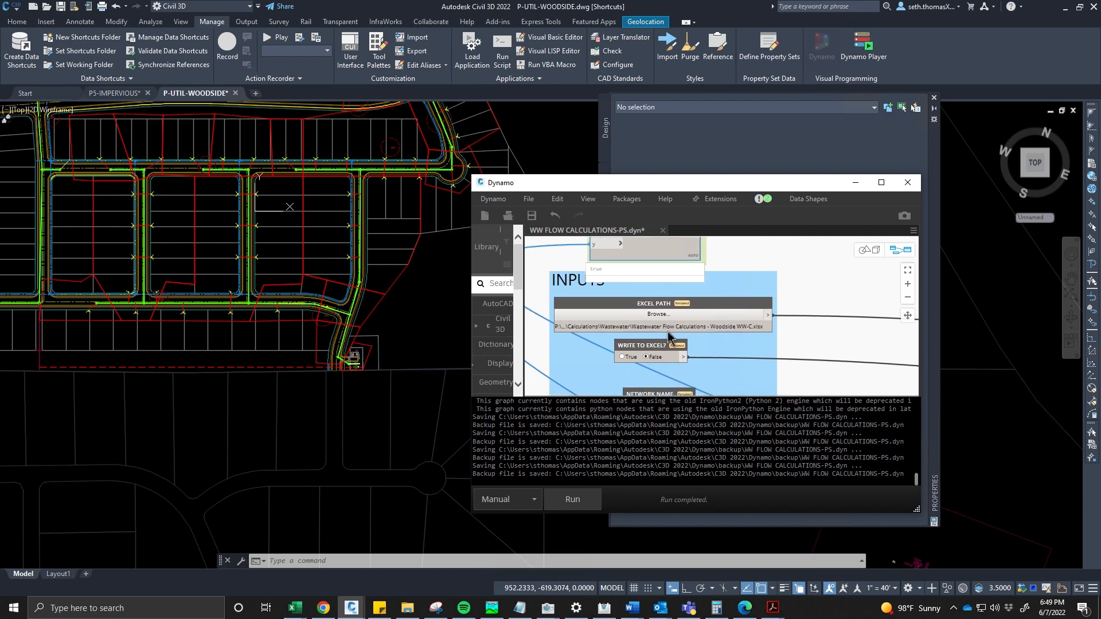
middle_drag(607, 372, 583, 343)
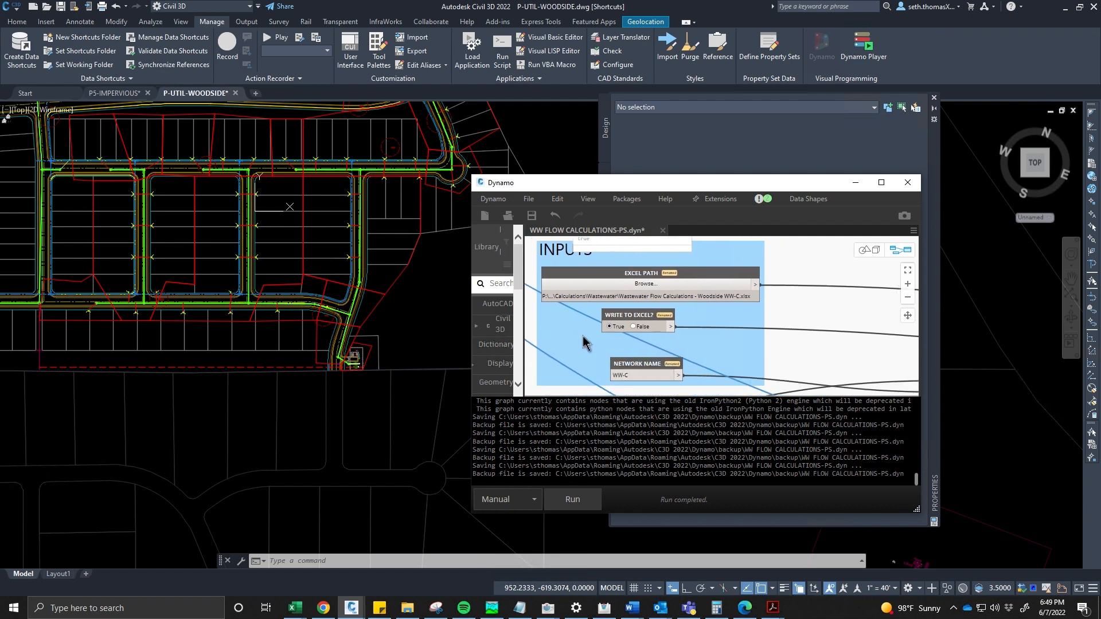
- Browse in File Explorer to the 21-Madison Tract Calculations Wastewater folder under 22226 Sun City
click(407, 607)
scroll(266, 365, up, 6)
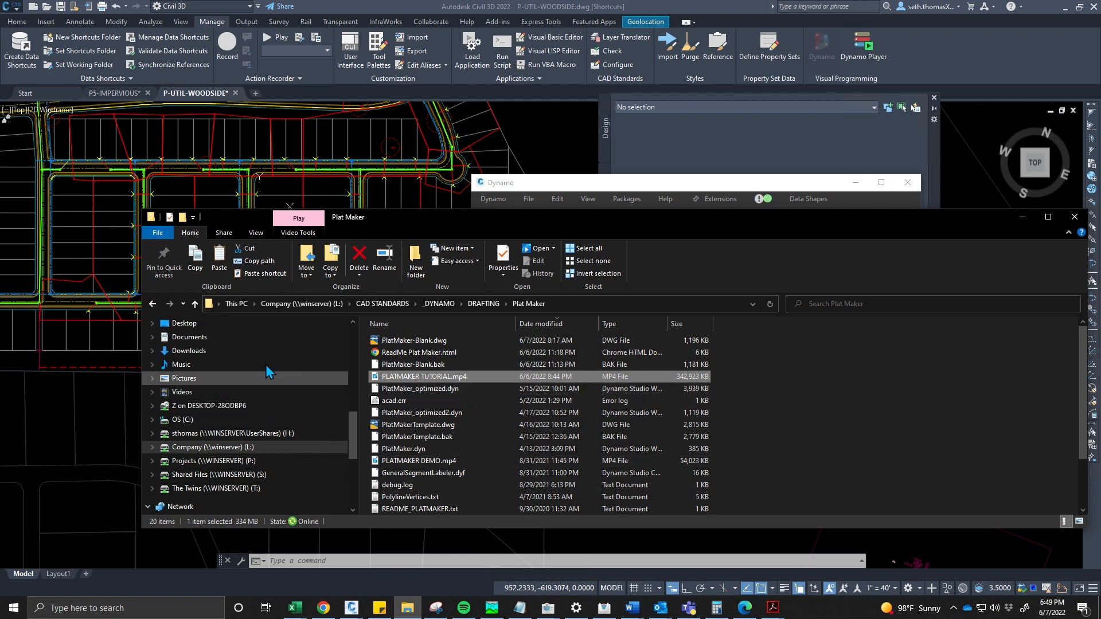
scroll(232, 427, up, 1)
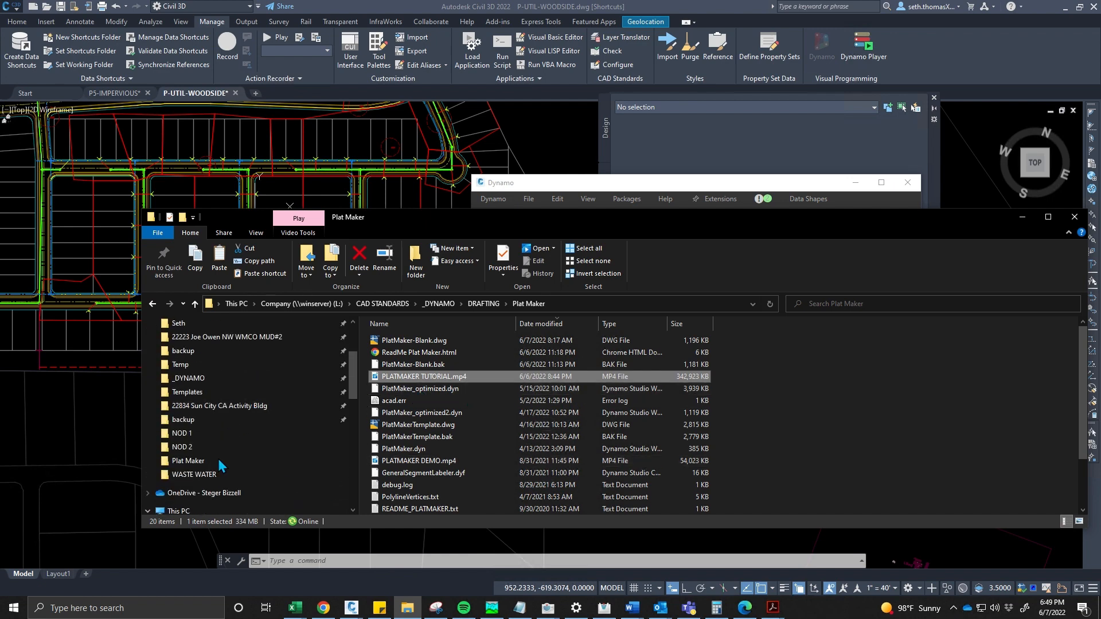
click(212, 474)
scroll(225, 356, up, 1)
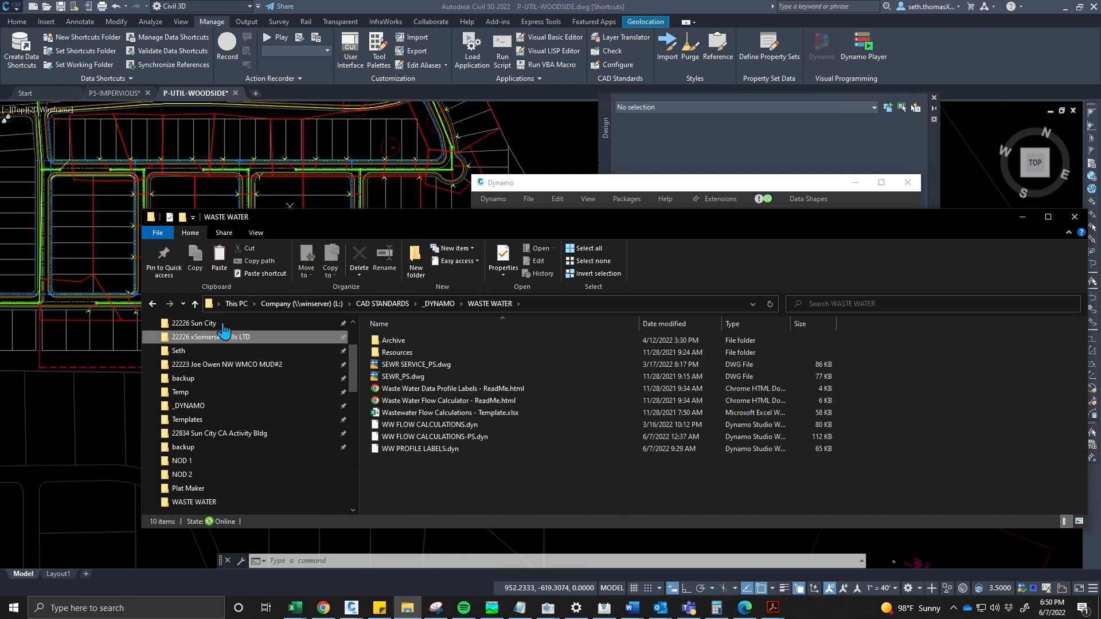
click(198, 323)
click(458, 378)
text(21)
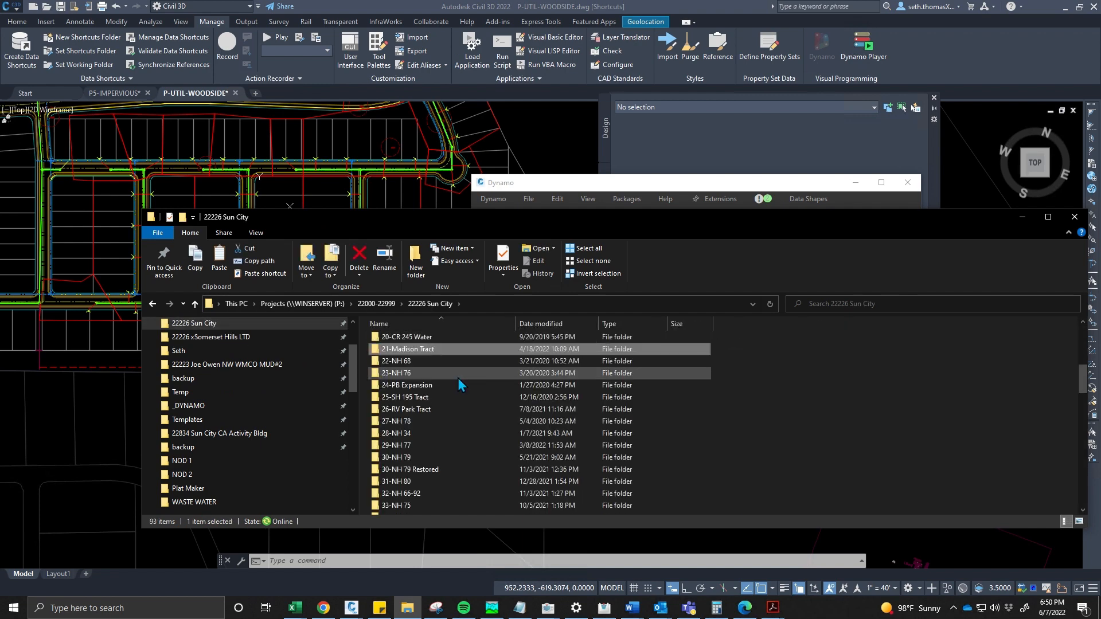
key(Return)
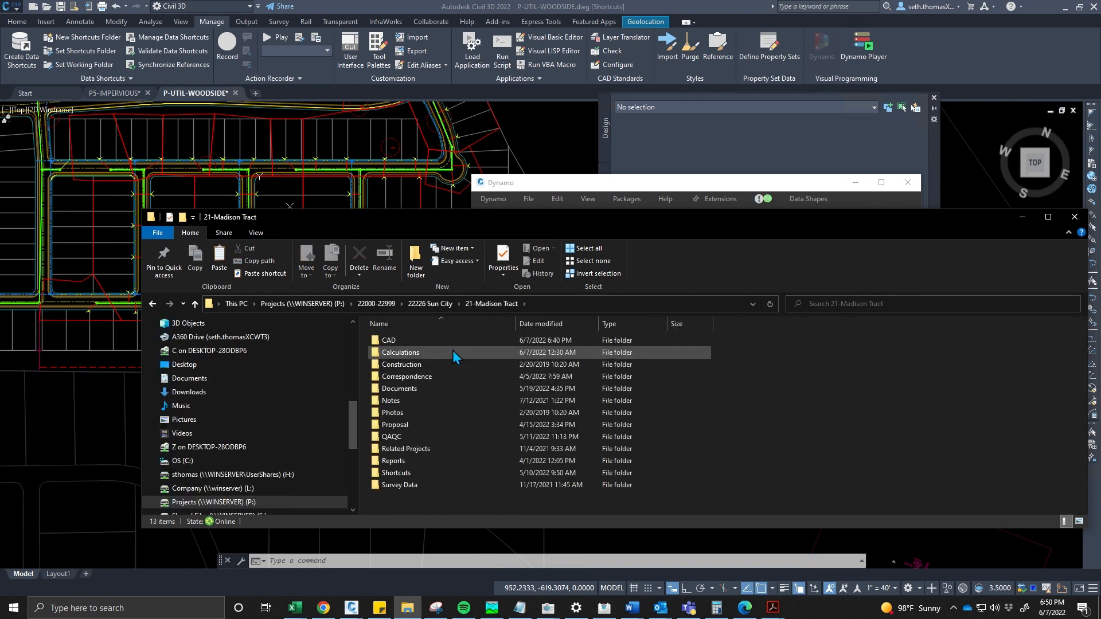
click(452, 352)
double_click(431, 428)
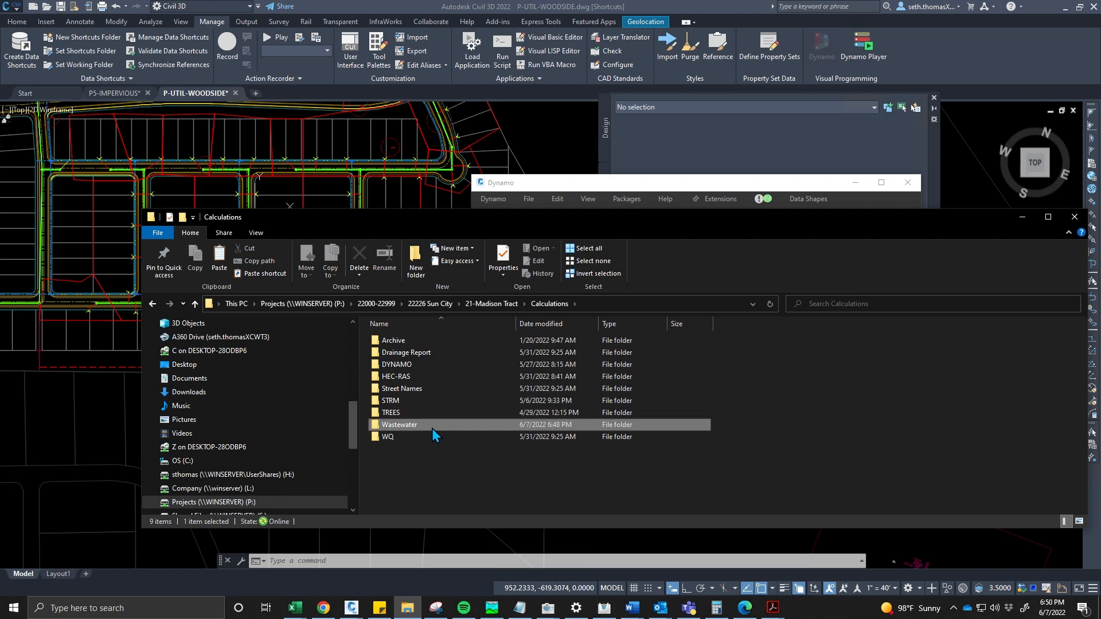
drag(730, 215, 551, 405)
- Set the EXCEL PATH input to Wastewater Flow Calculations - Woodside WW-C.xlsx in 21-Madison Tract\Calculations\Wastewater
click(645, 280)
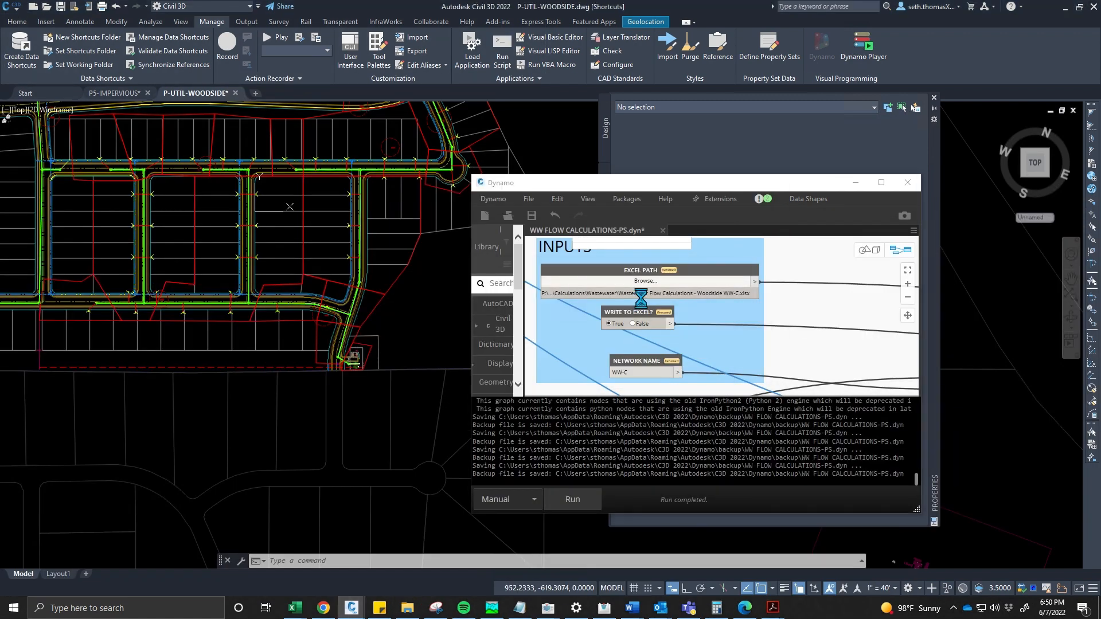
scroll(565, 295, up, 5)
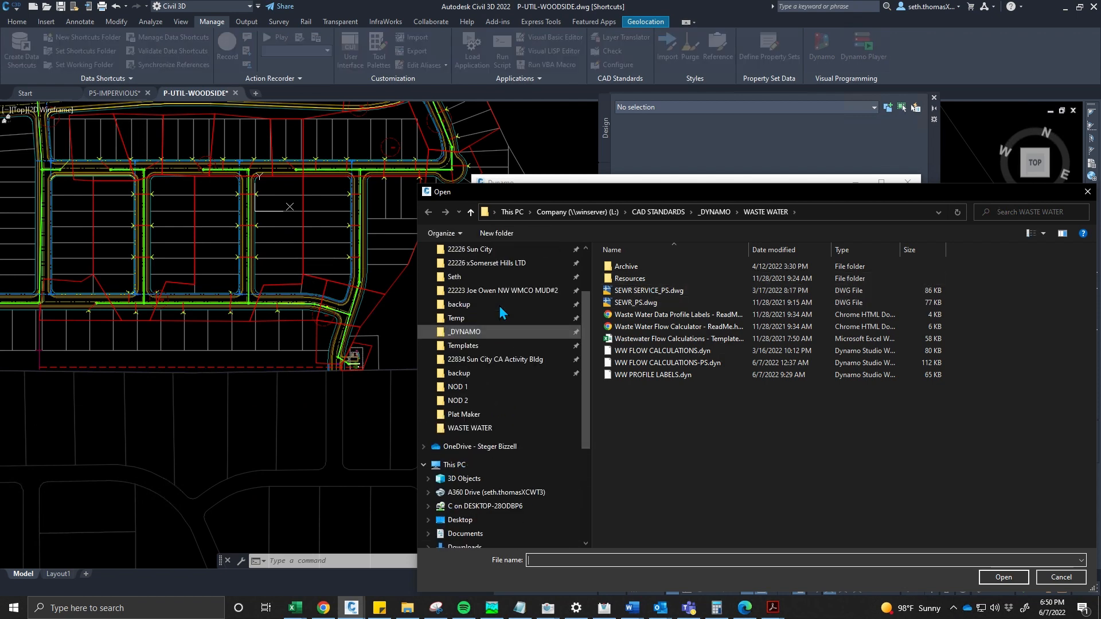
click(503, 277)
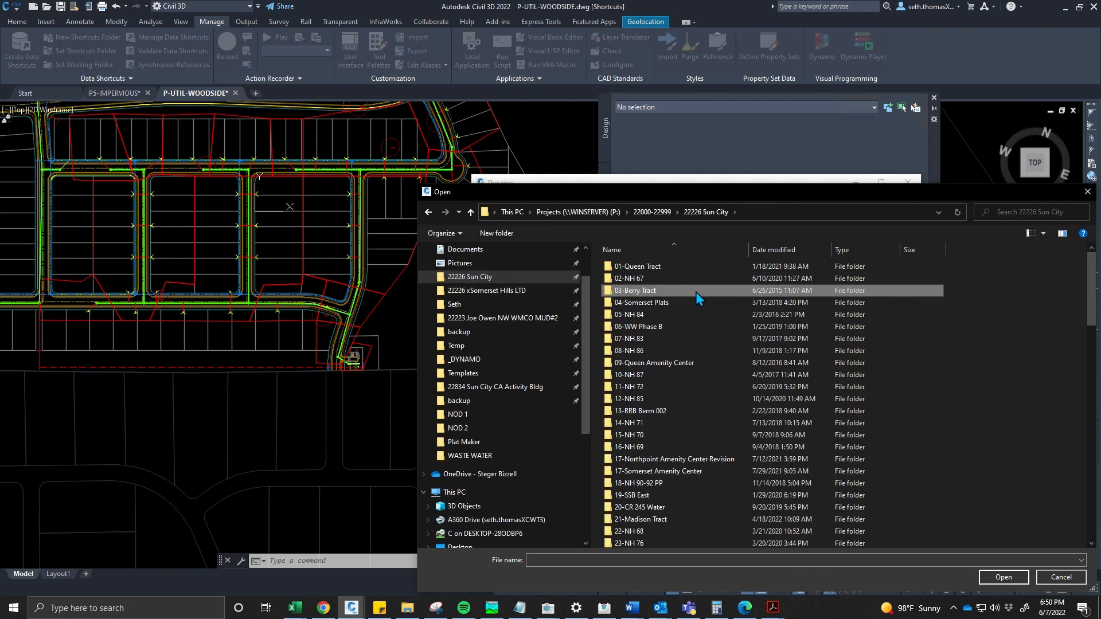
text(21)
key(Return)
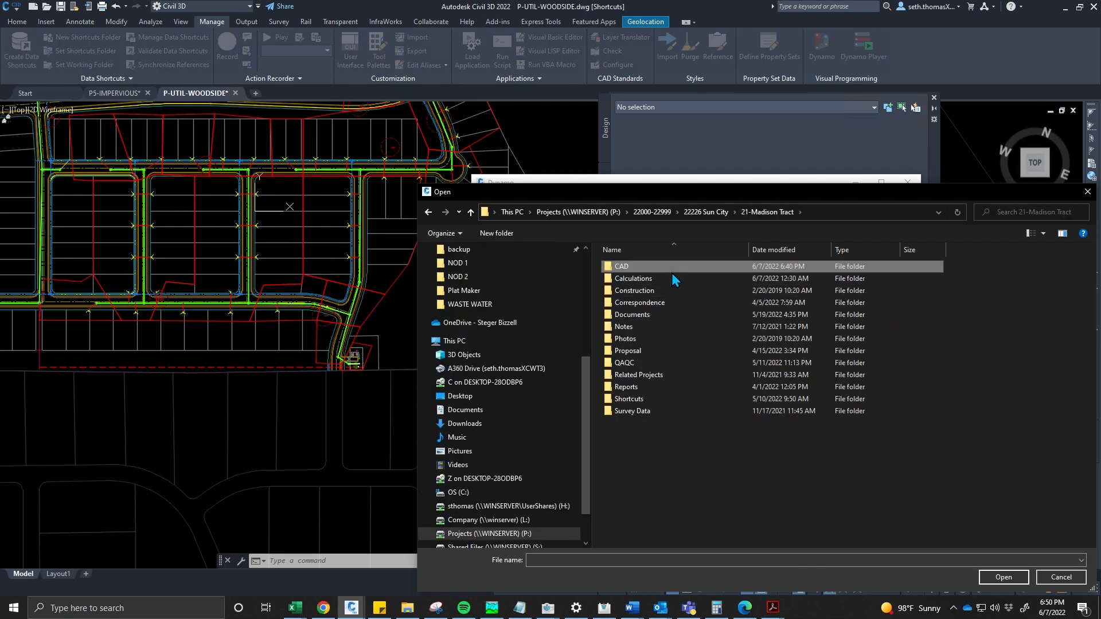
double_click(671, 273)
click(750, 212)
click(630, 281)
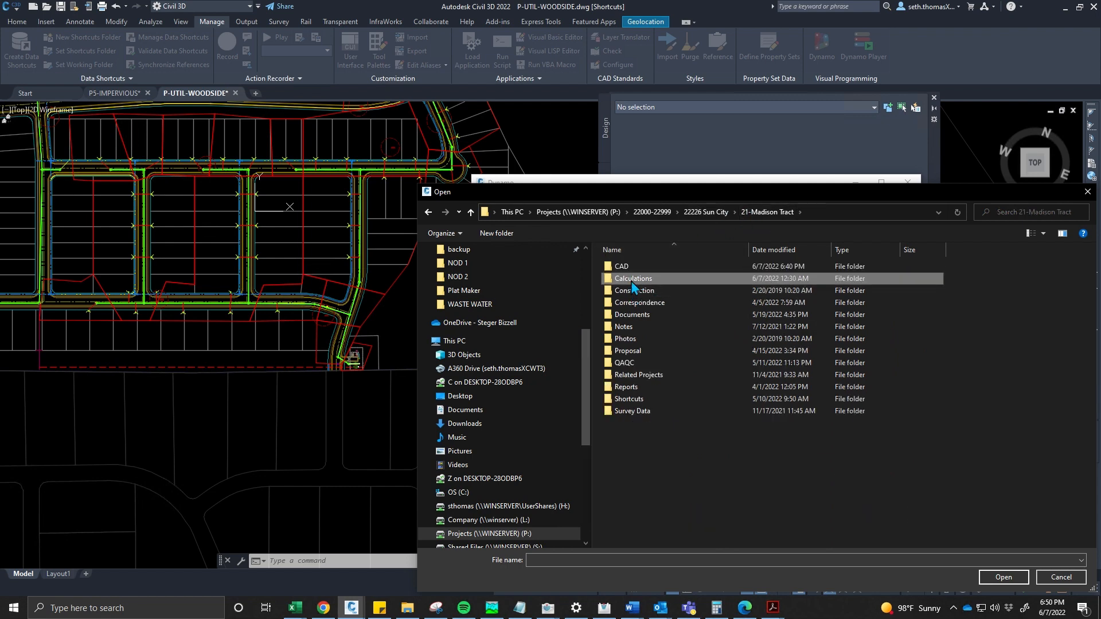
double_click(630, 281)
double_click(639, 352)
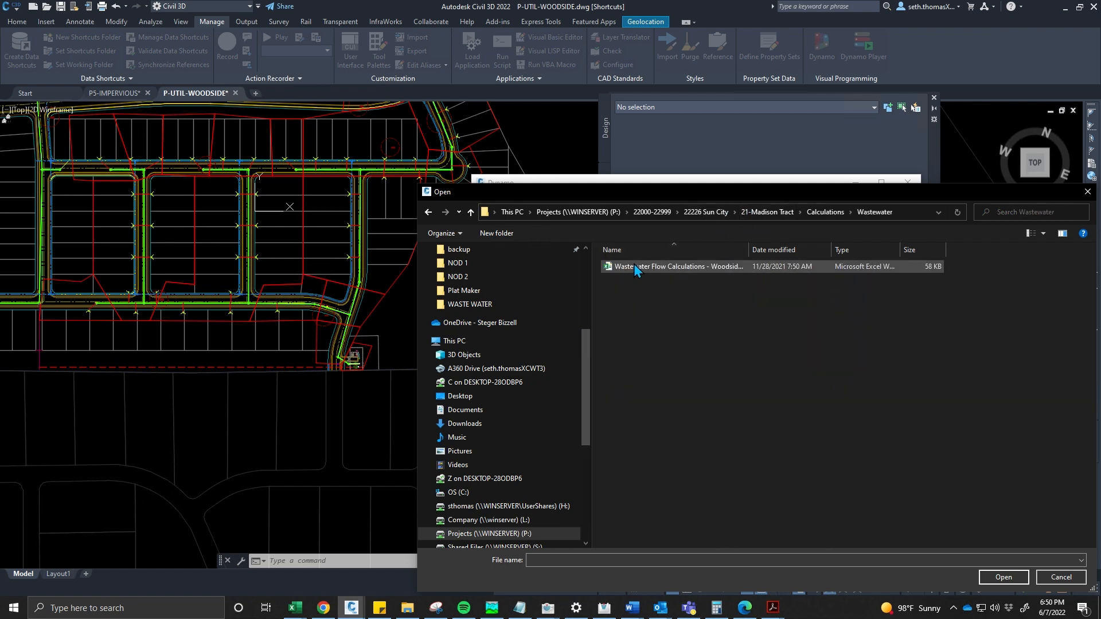
click(634, 267)
click(997, 575)
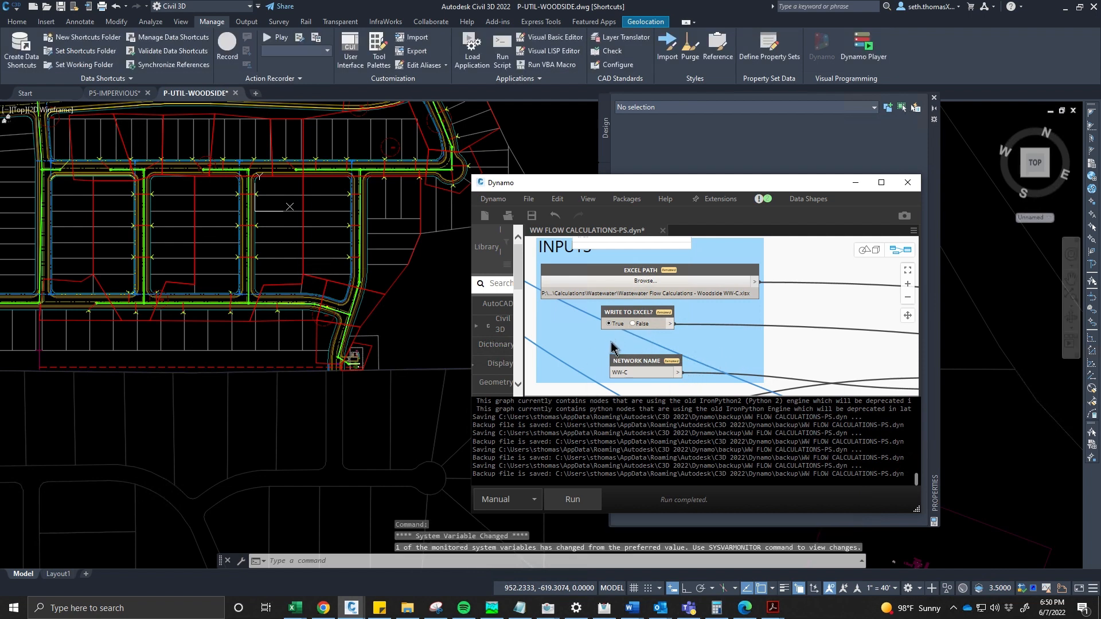
- Run the Dynamo graph and inspect the values written to the Peak Flow Calculations sheet of the workbook
click(577, 498)
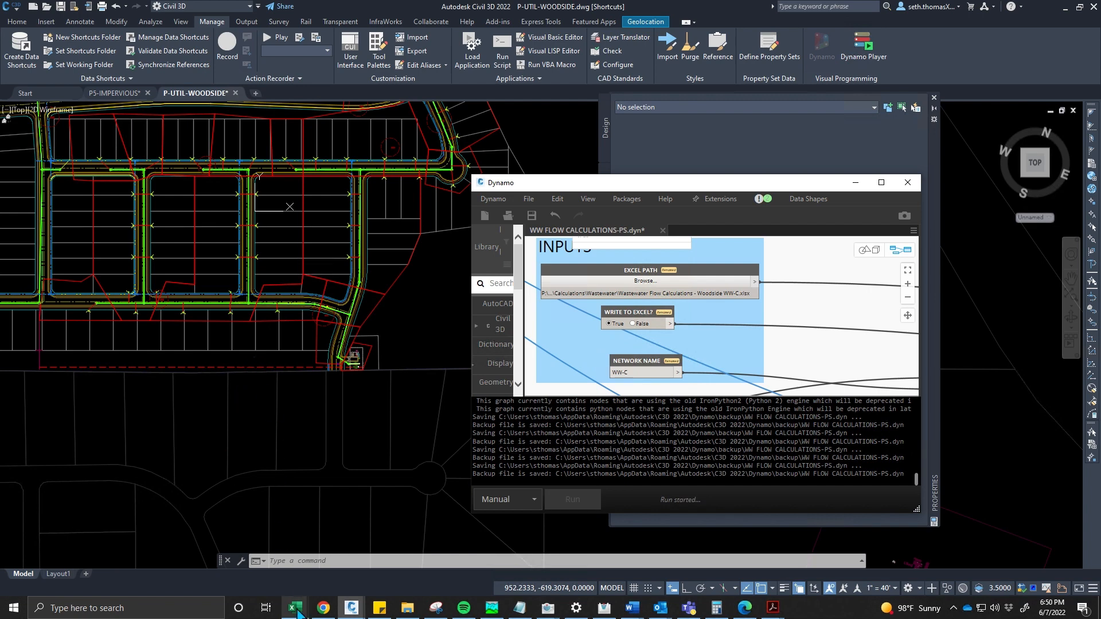
mouse_move(300, 612)
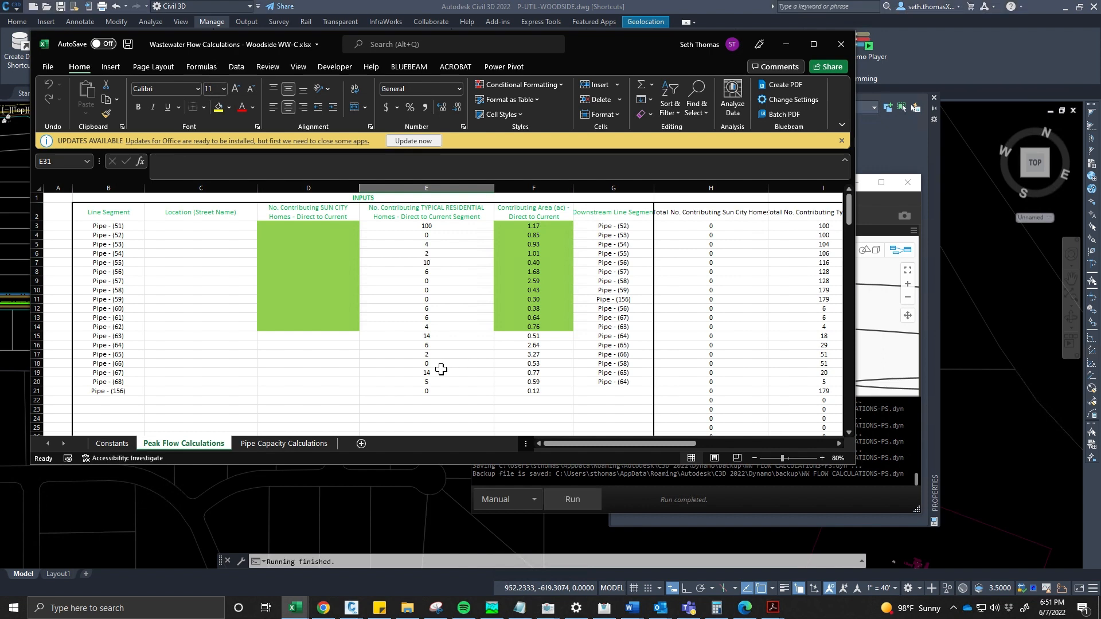
scroll(390, 358, down, 3)
scroll(401, 361, up, 3)
middle_click(513, 351)
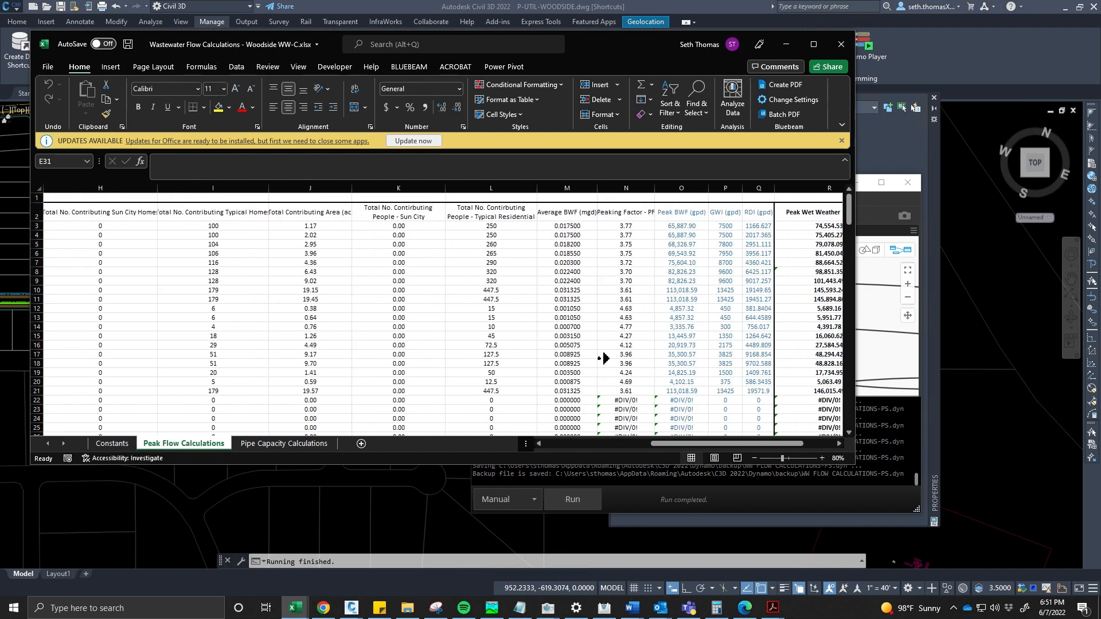
middle_click(308, 318)
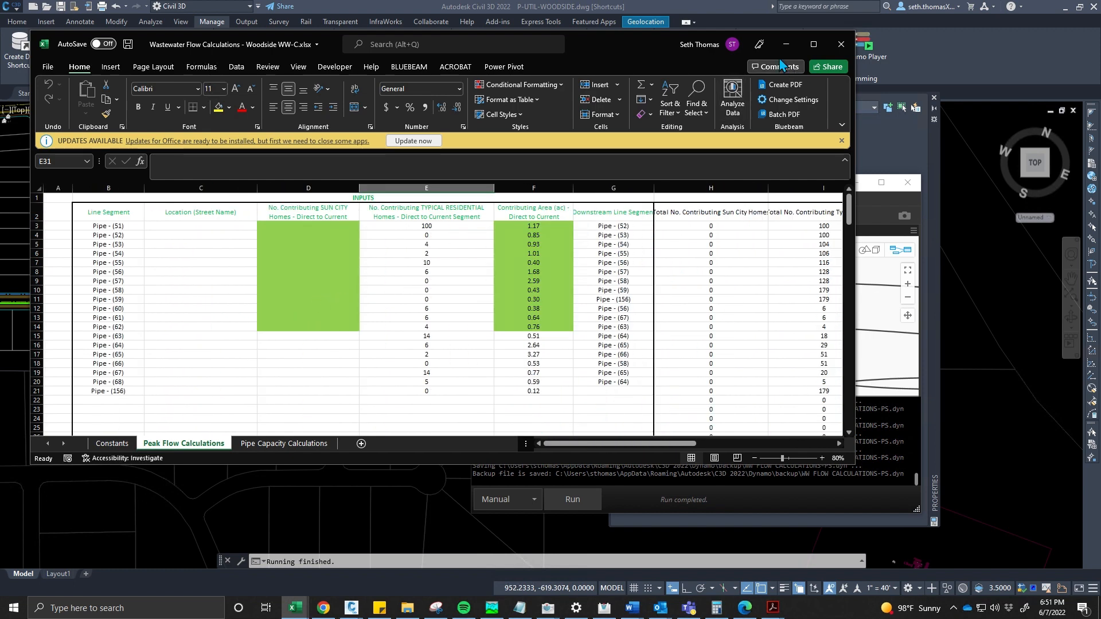
click(427, 225)
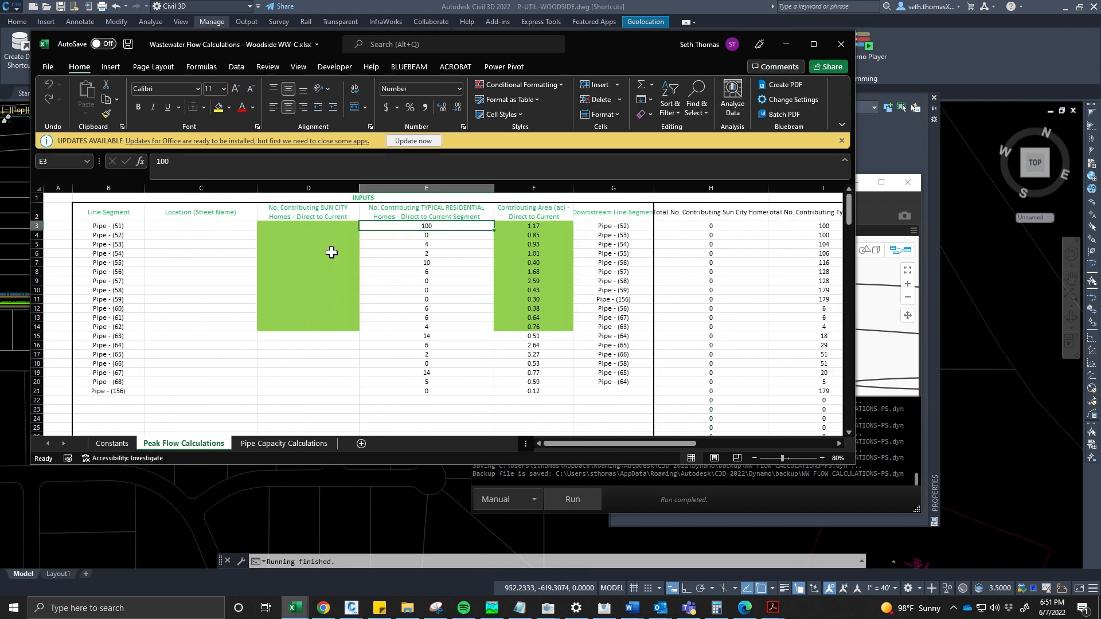
click(785, 45)
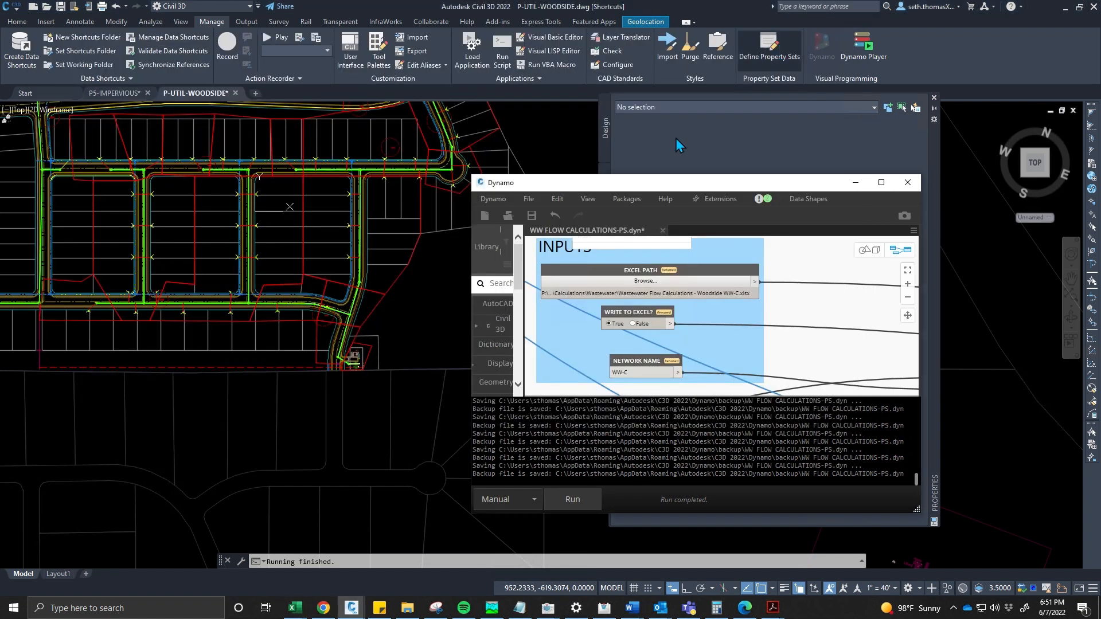
- Select the service polyline by the northeast road and inspect its SEWR SERVICE property set values
scroll(321, 229, up, 8)
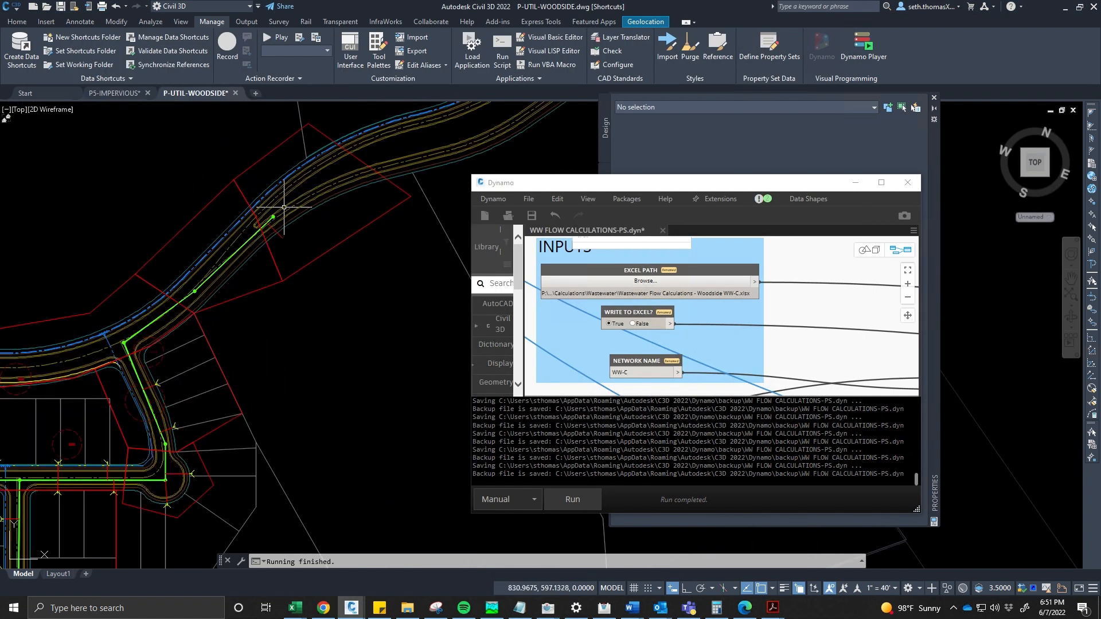
click(275, 274)
click(272, 276)
scroll(272, 275, down, 9)
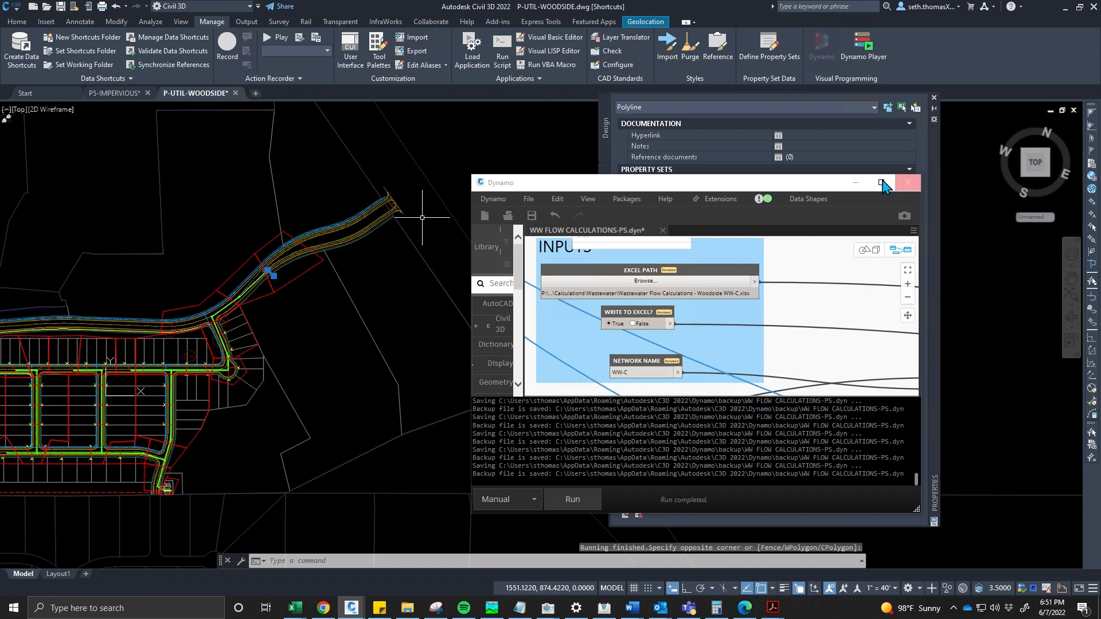
click(854, 182)
middle_drag(189, 208, 231, 245)
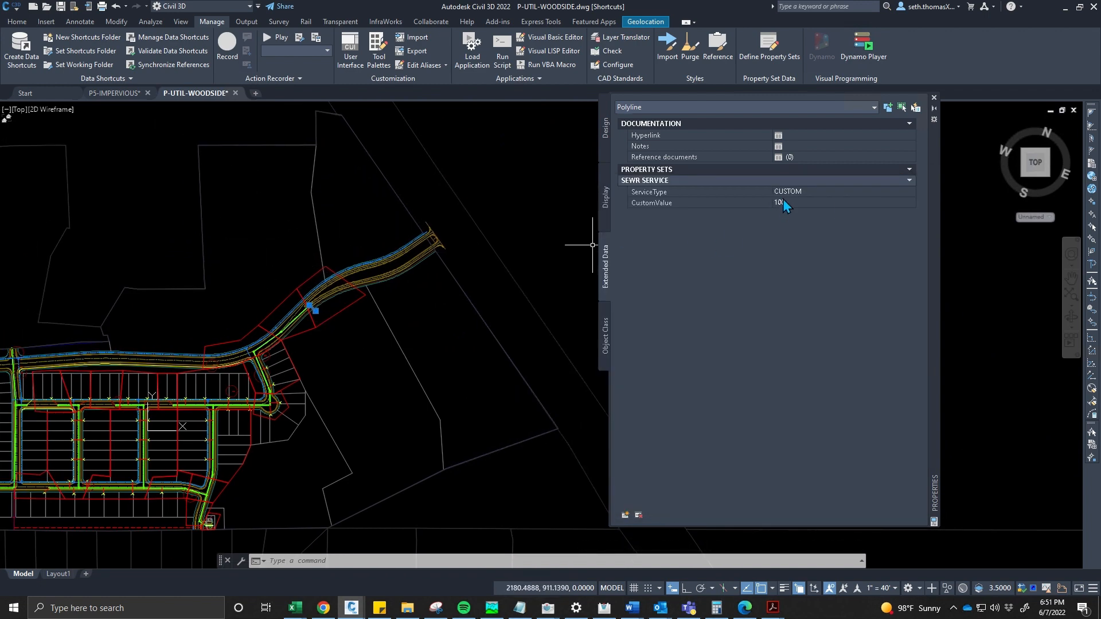
middle_drag(295, 361, 368, 323)
scroll(394, 294, up, 2)
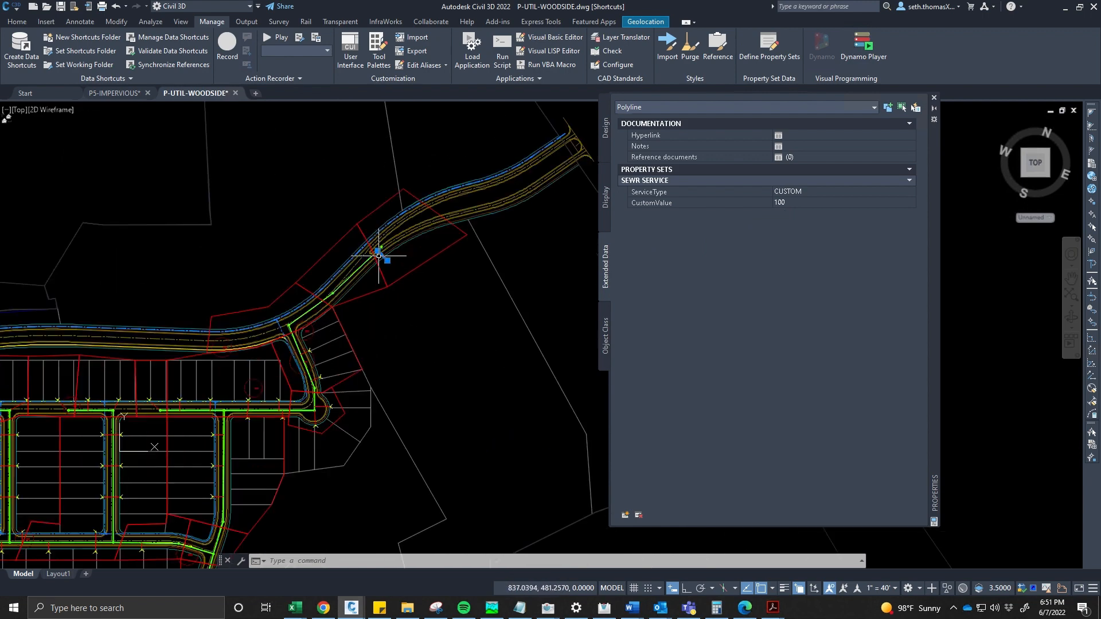
middle_drag(287, 322, 396, 233)
scroll(393, 234, down, 2)
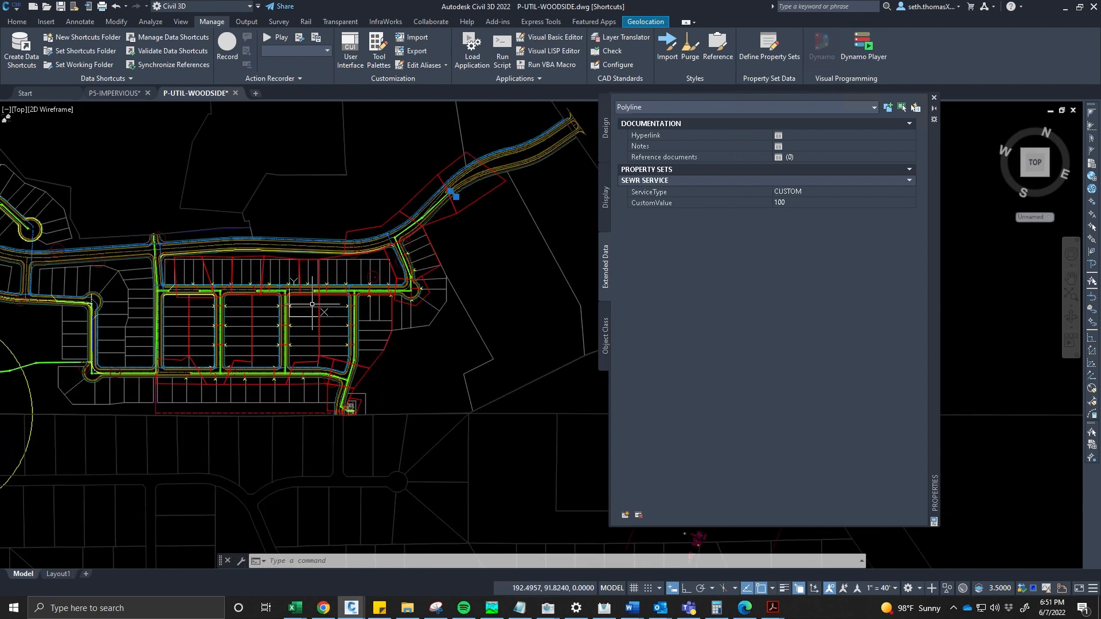
middle_drag(312, 302, 349, 286)
scroll(349, 284, up, 2)
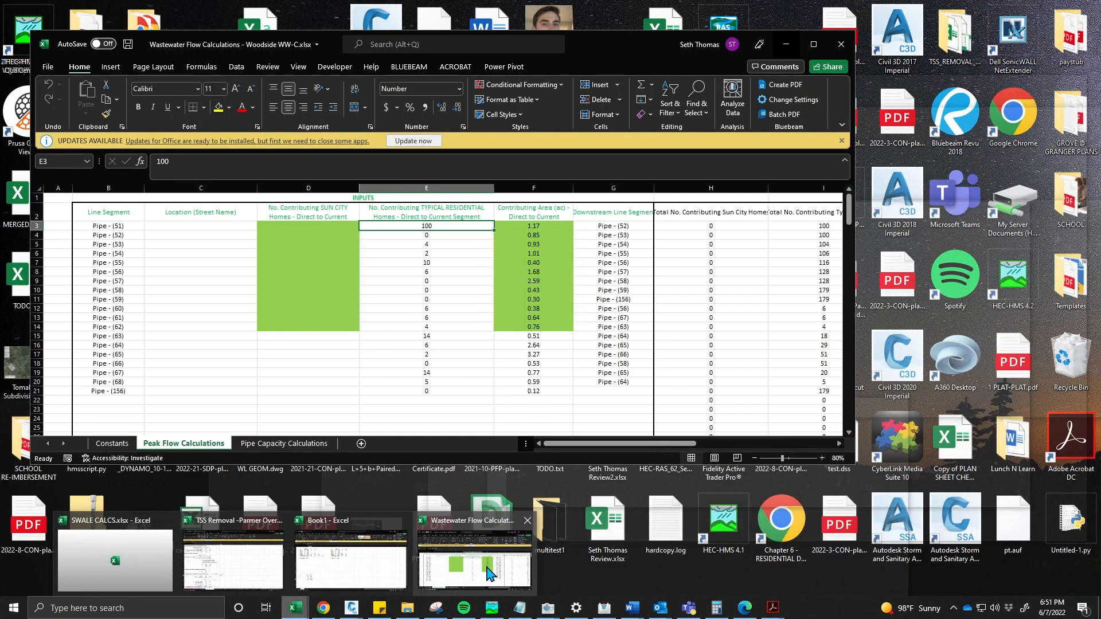
- Review the Peak Flow Calculations columns for contributing homes, areas, line segments and downstream segments
click(476, 561)
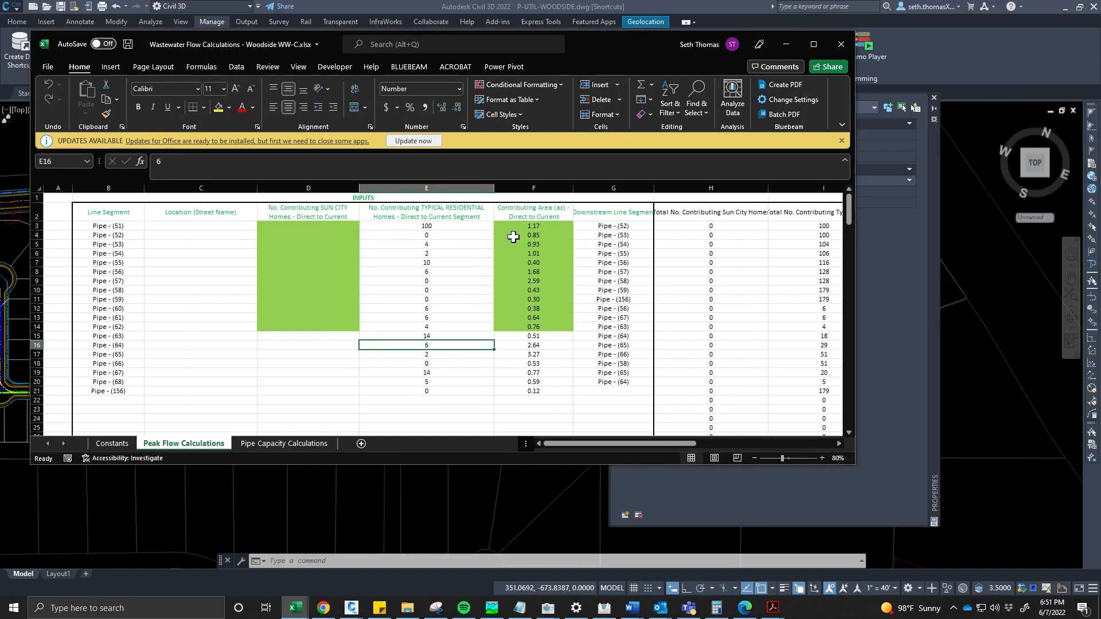
drag(423, 232, 416, 402)
drag(533, 226, 530, 391)
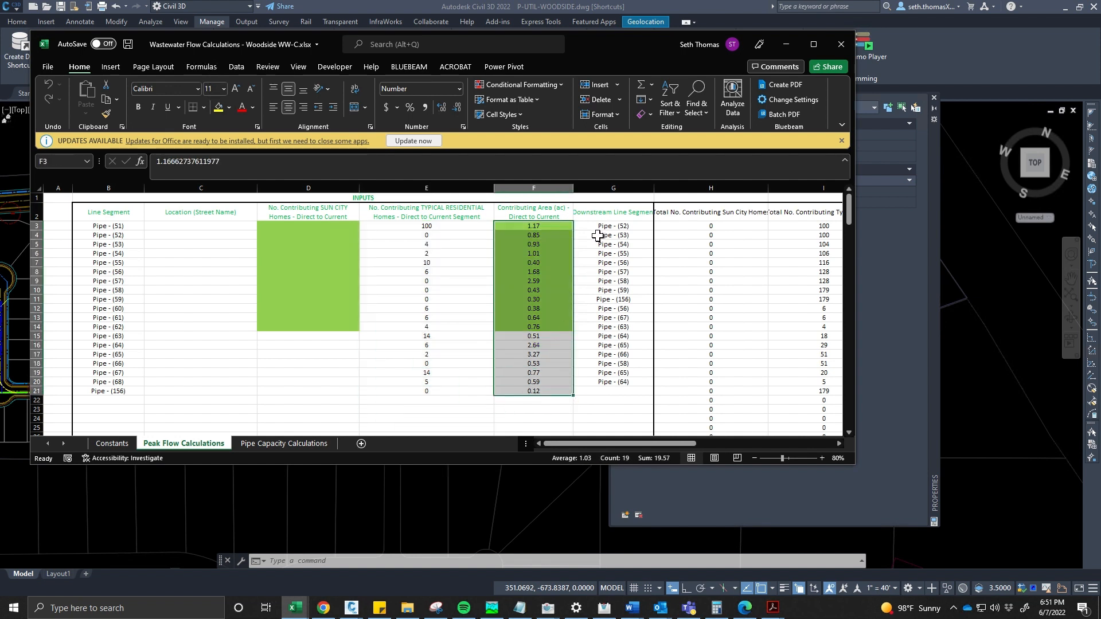
drag(138, 226, 131, 390)
click(131, 386)
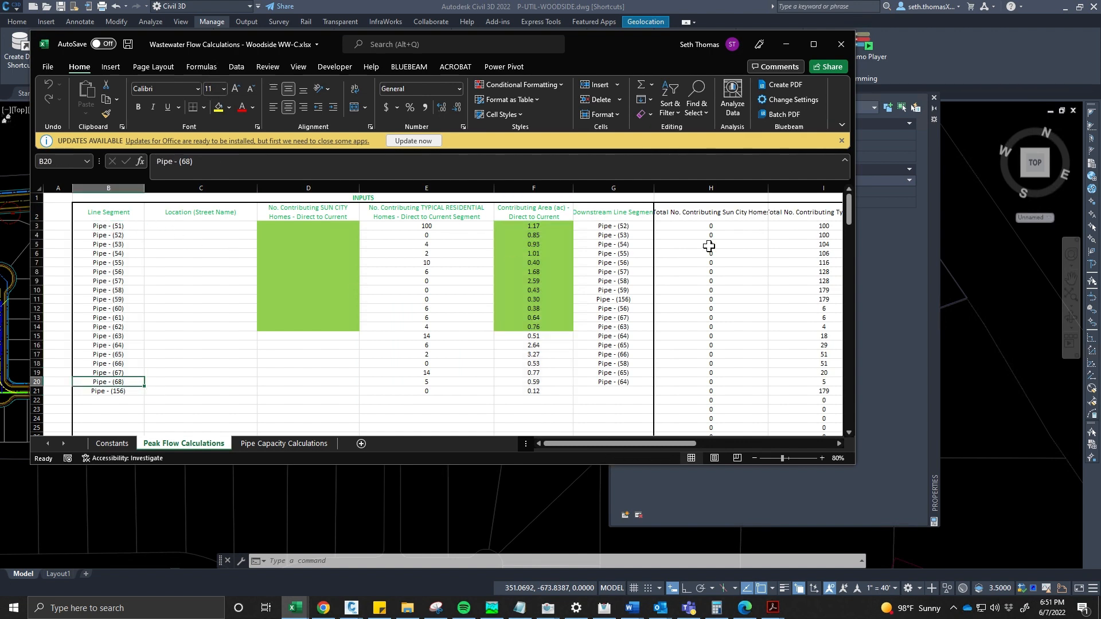
drag(612, 226, 616, 374)
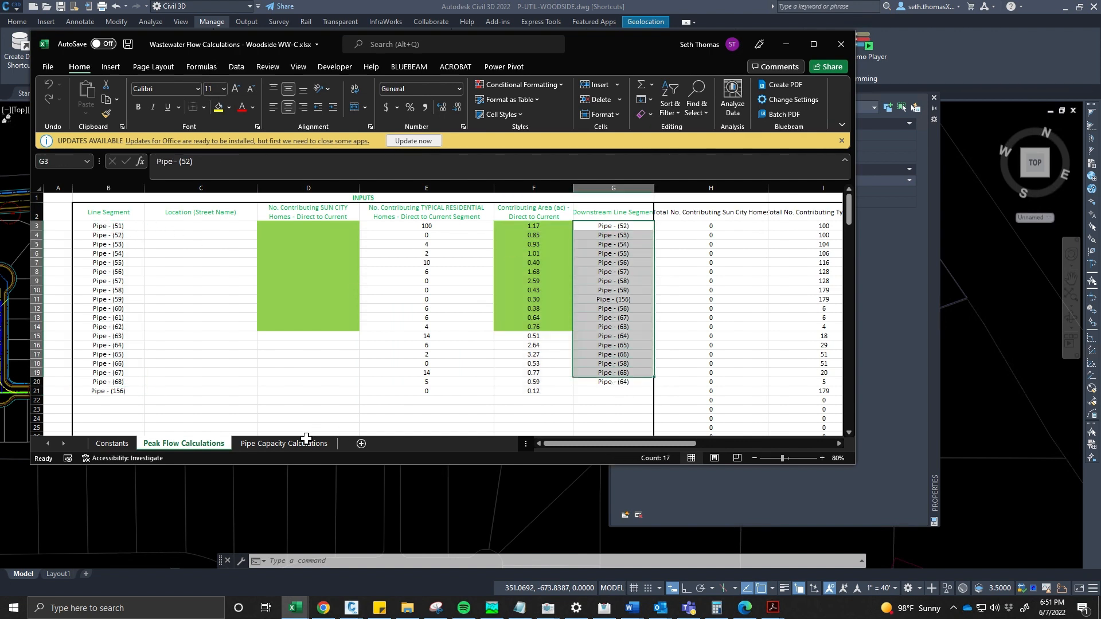
- Review the pipe diameters, slopes and Manning's roughness values on the Pipe Capacity Calculations sheet
click(281, 443)
click(280, 320)
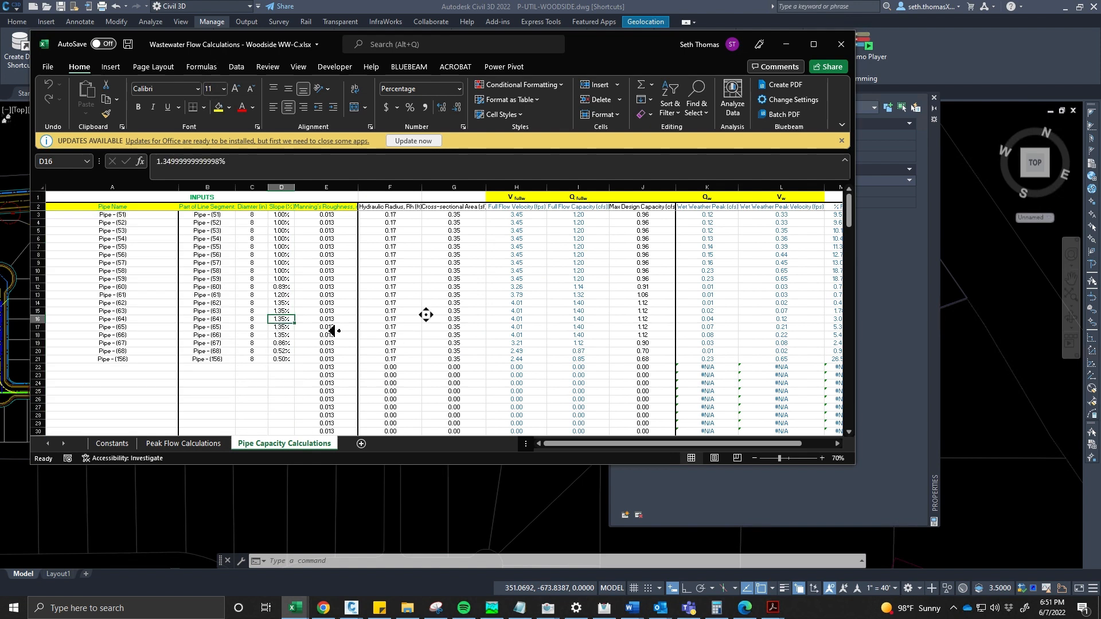
drag(285, 216, 289, 367)
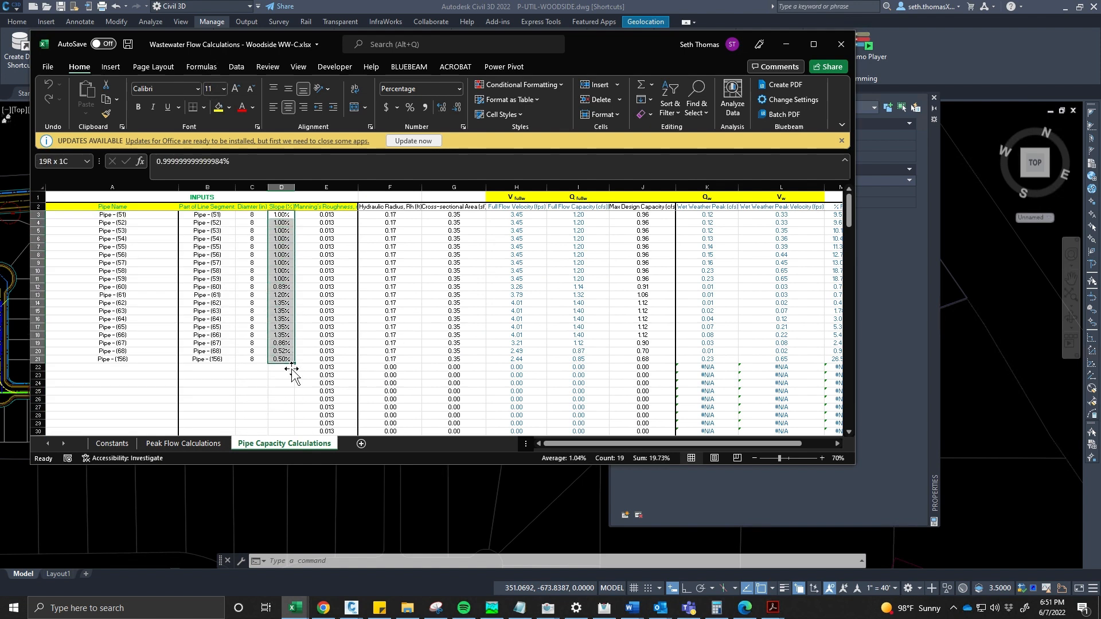
drag(325, 216, 367, 341)
drag(258, 216, 261, 366)
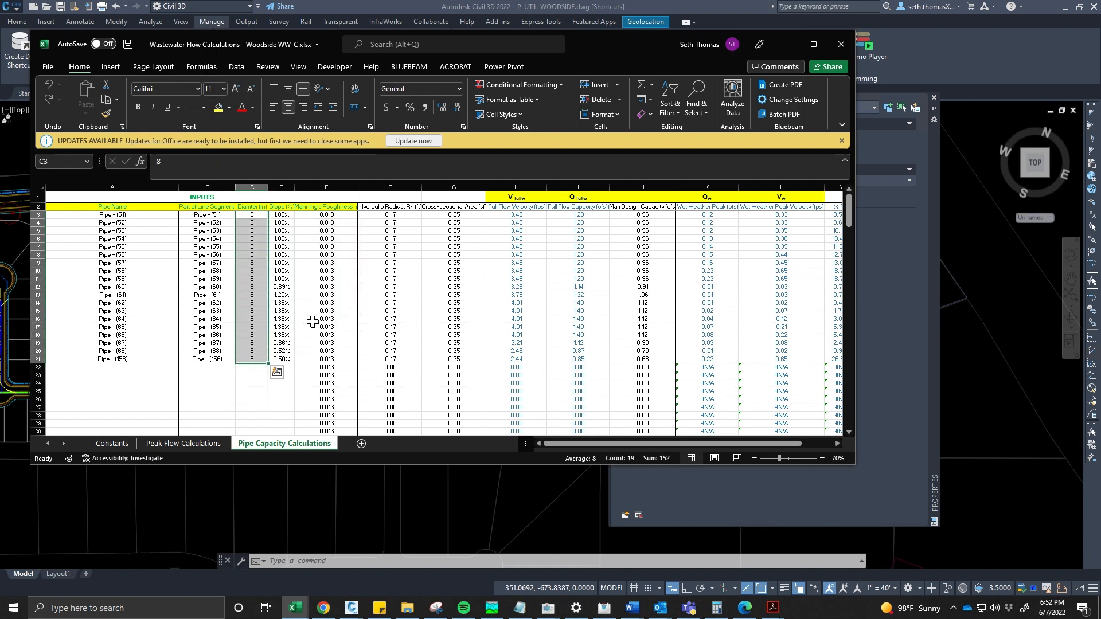
drag(328, 216, 332, 367)
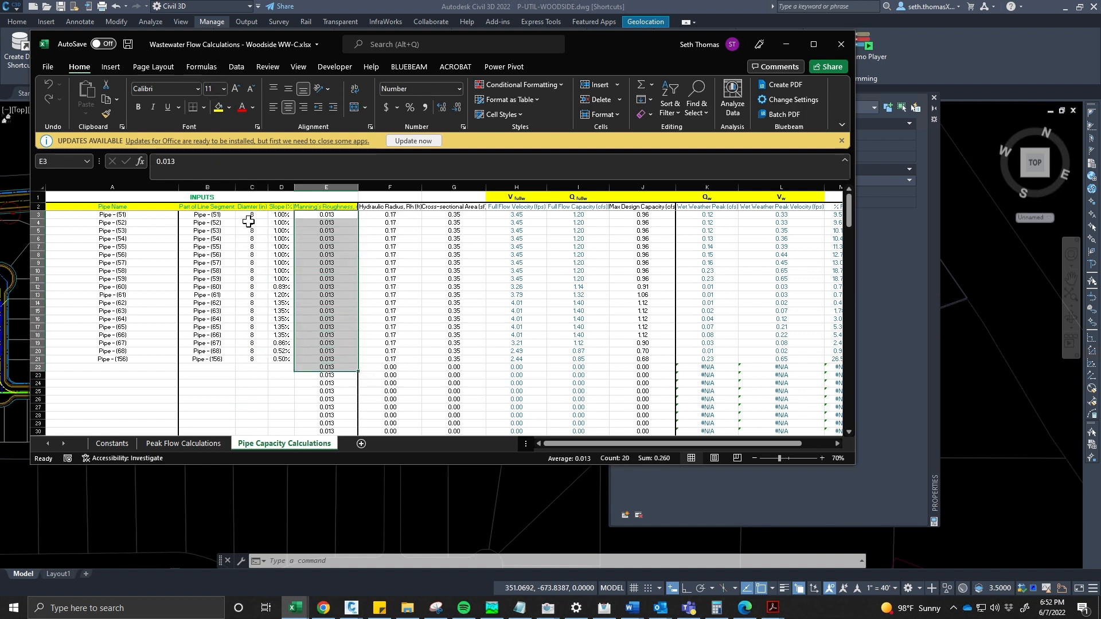
drag(250, 216, 289, 364)
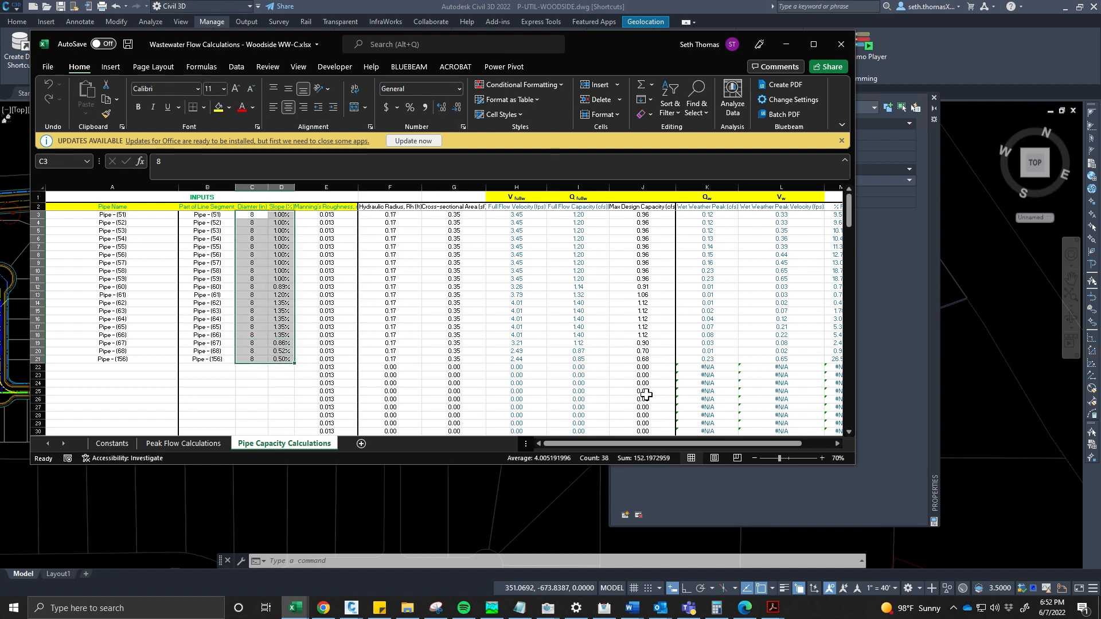
scroll(428, 363, down, 4)
scroll(427, 364, up, 4)
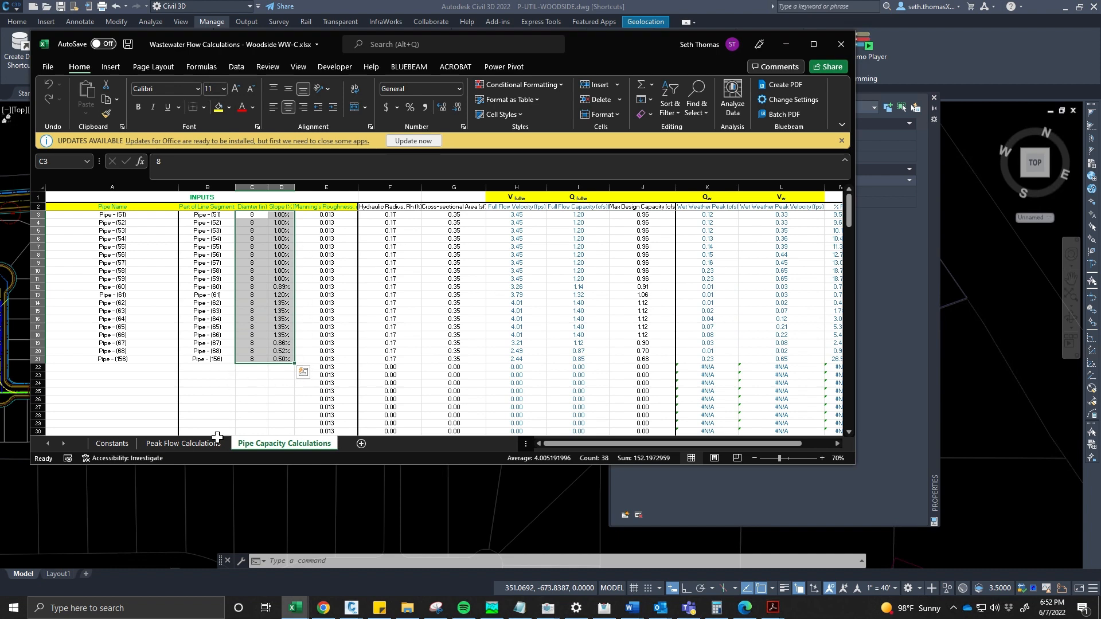
scroll(401, 346, right, 3)
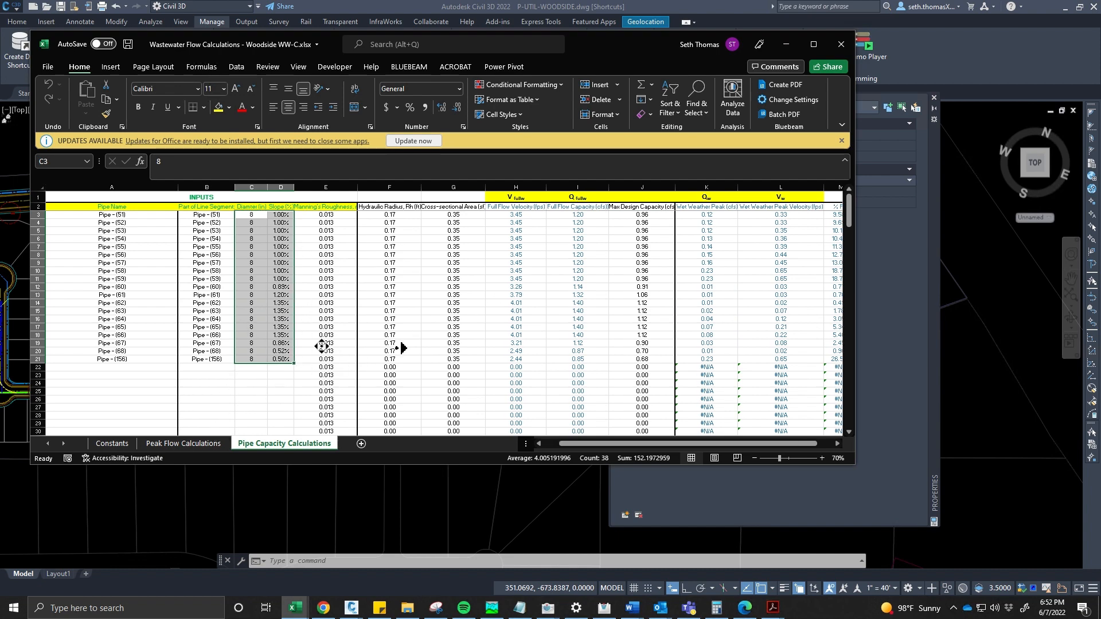
drag(464, 215, 385, 363)
scroll(383, 358, left, 3)
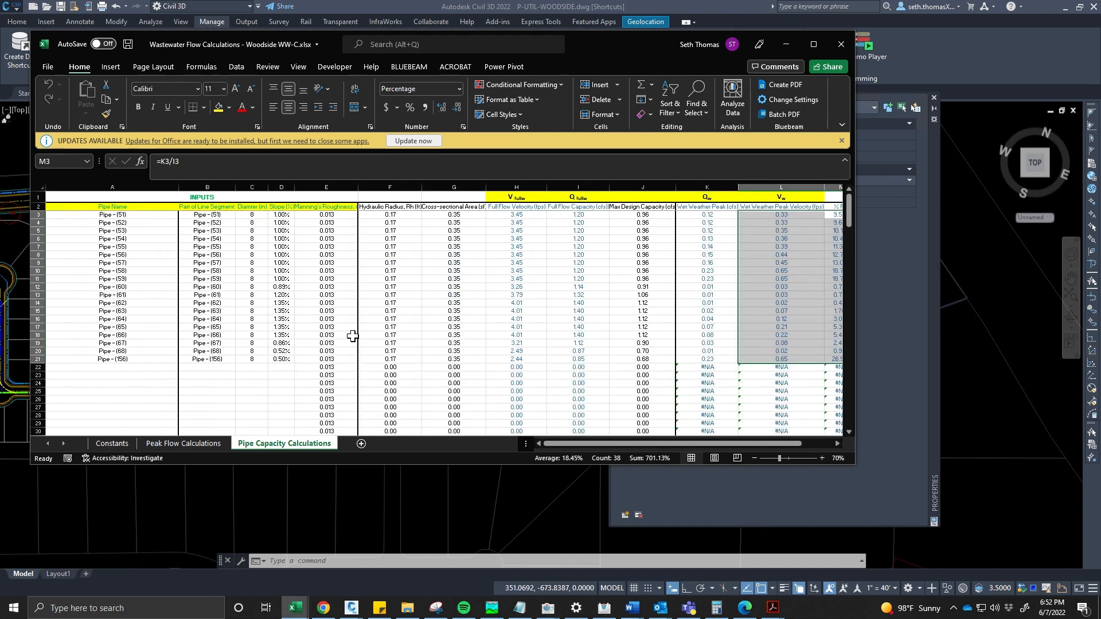
click(327, 327)
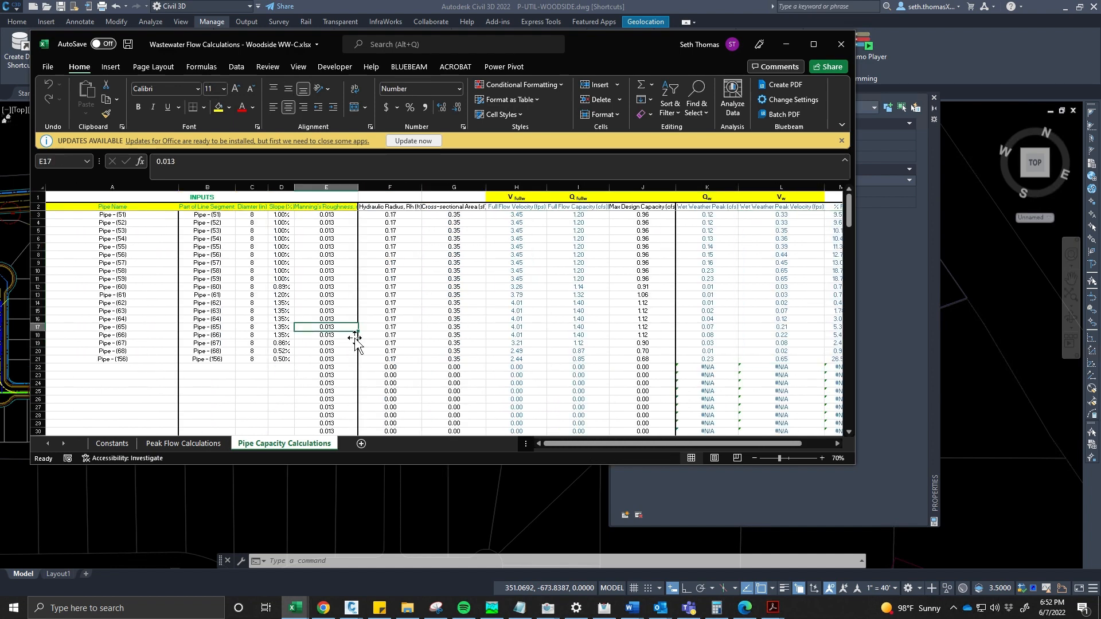
- Save and close the workbook, and close the drawing's Properties palette
key(ctrl+s)
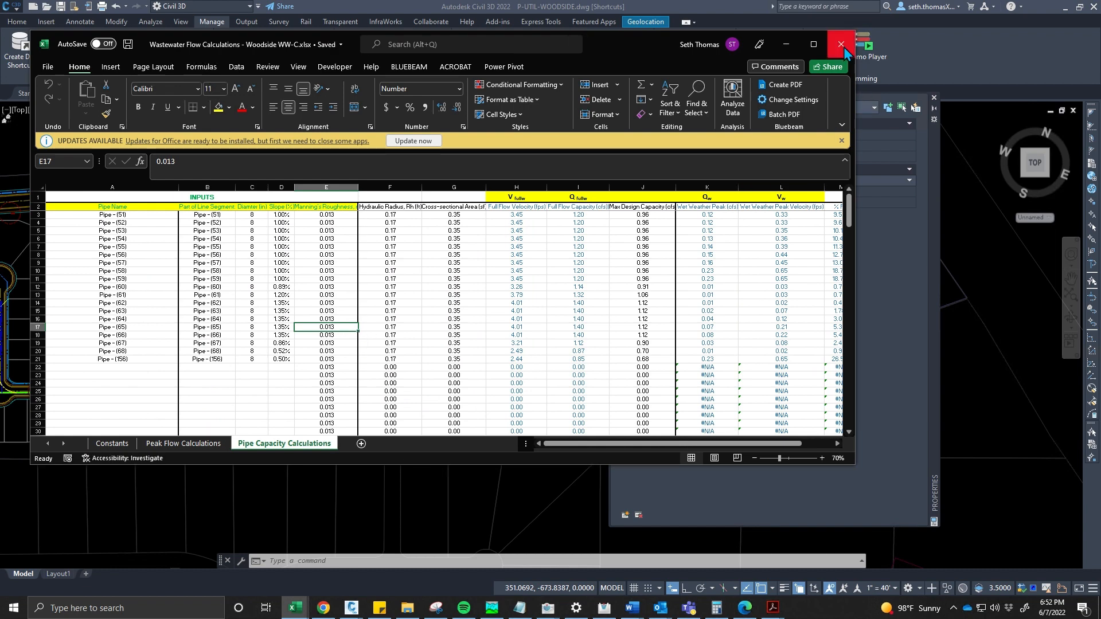
click(852, 52)
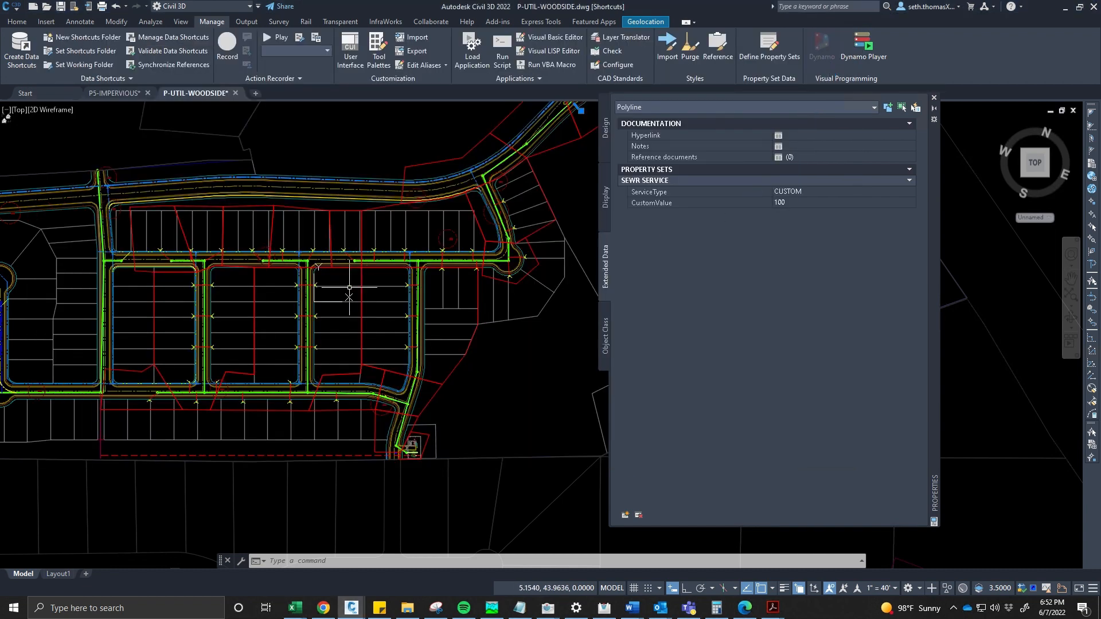
middle_drag(409, 288, 369, 302)
click(934, 98)
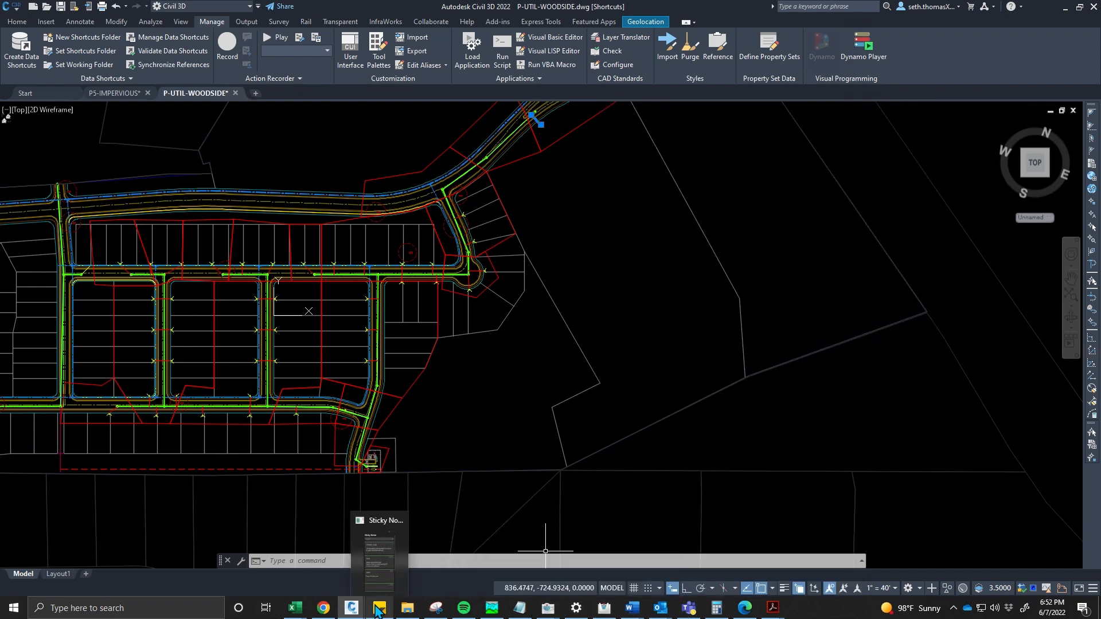
- Navigate to the wastewater profile views and set the plan view to World
mouse_move(354, 612)
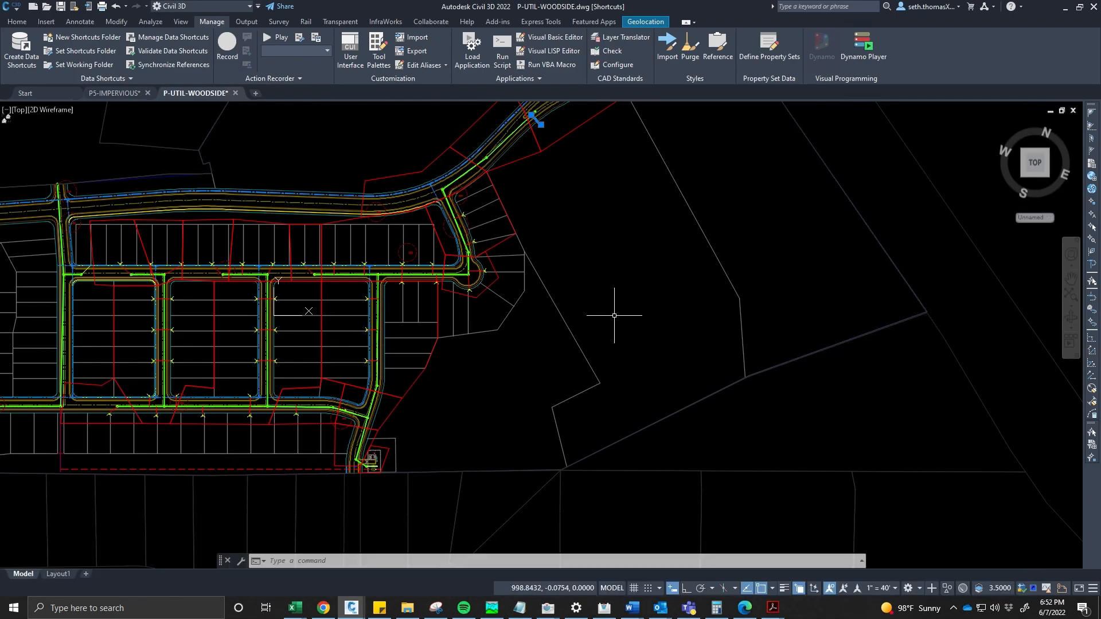
scroll(494, 329, down, 4)
mouse_move(614, 315)
middle_down()
mouse_move(494, 329)
mouse_move(309, 324)
middle_up()
scroll(309, 324, down, 4)
middle_drag(558, 284, 282, 267)
scroll(282, 267, down, 2)
scroll(281, 268, down, 5)
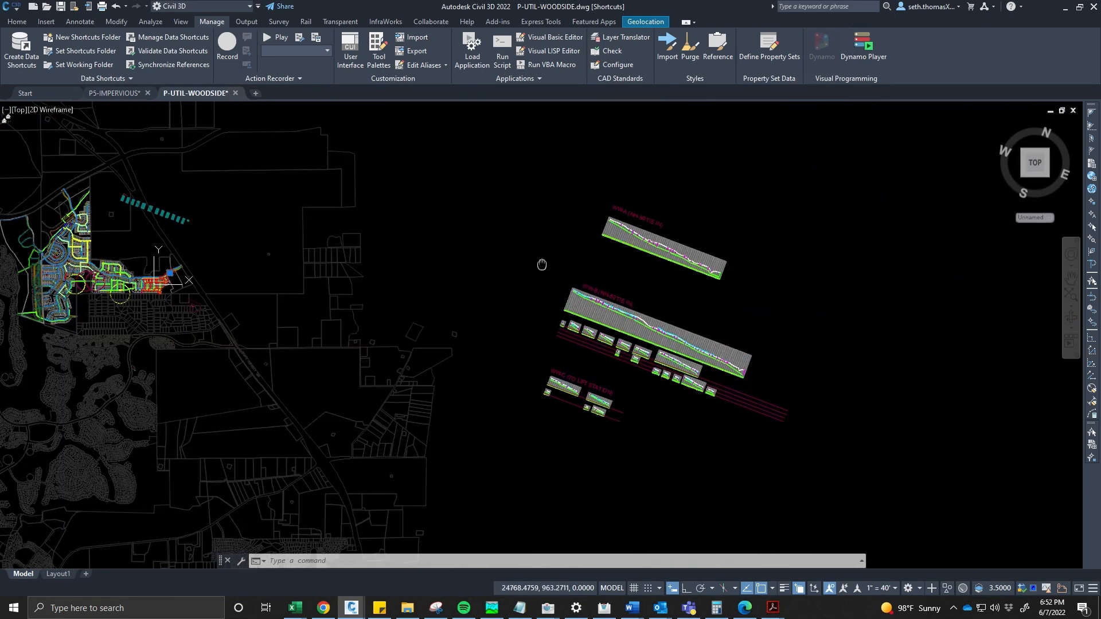
middle_drag(541, 263, 364, 244)
text(explan)
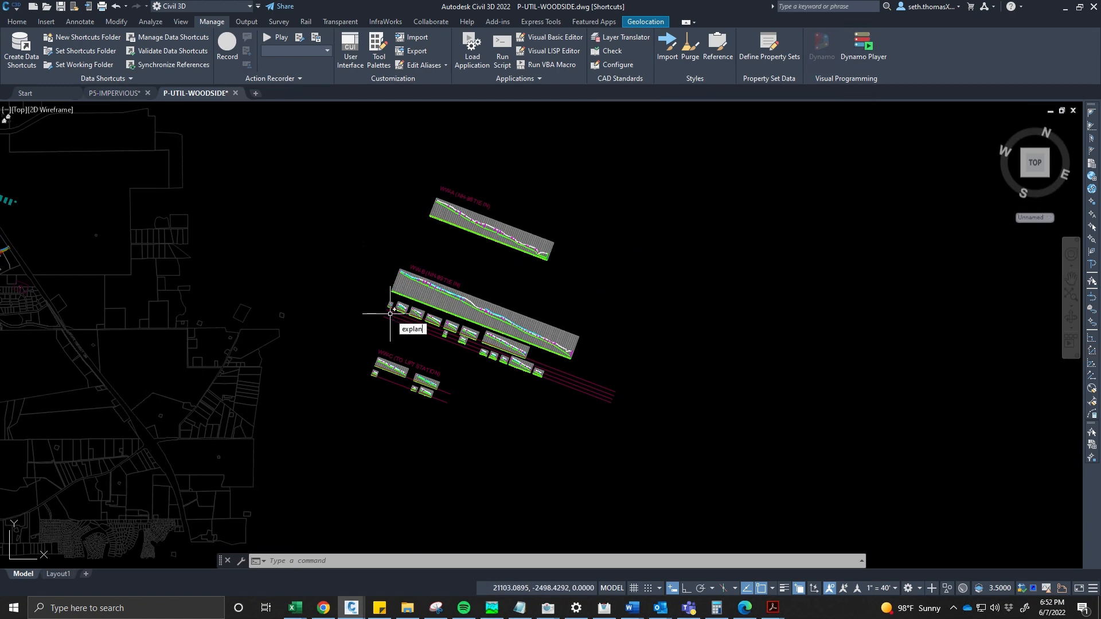
key(Return)
scroll(398, 316, up, 4)
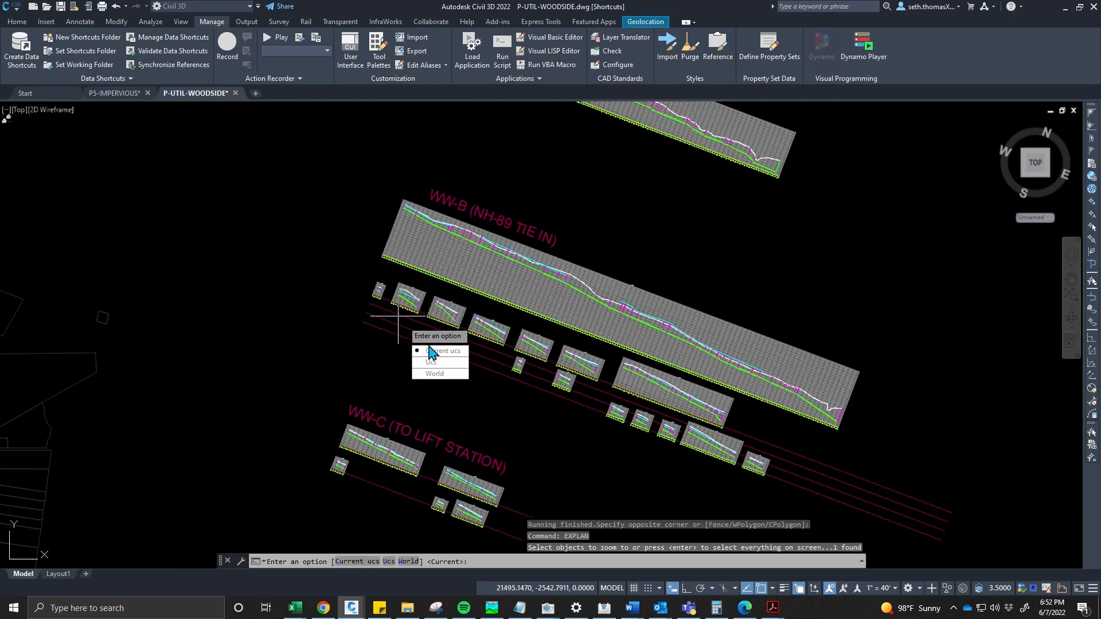
click(434, 373)
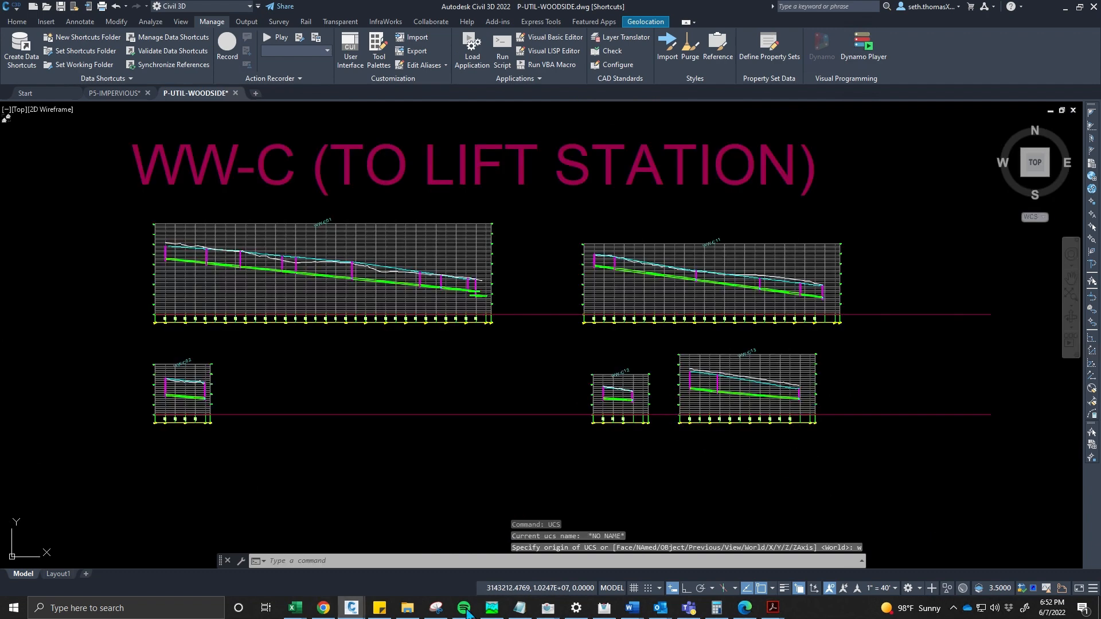
- Open the WW PROFILE LABELS.dyn graph in Dynamo without saving changes to the current graph
mouse_move(350, 608)
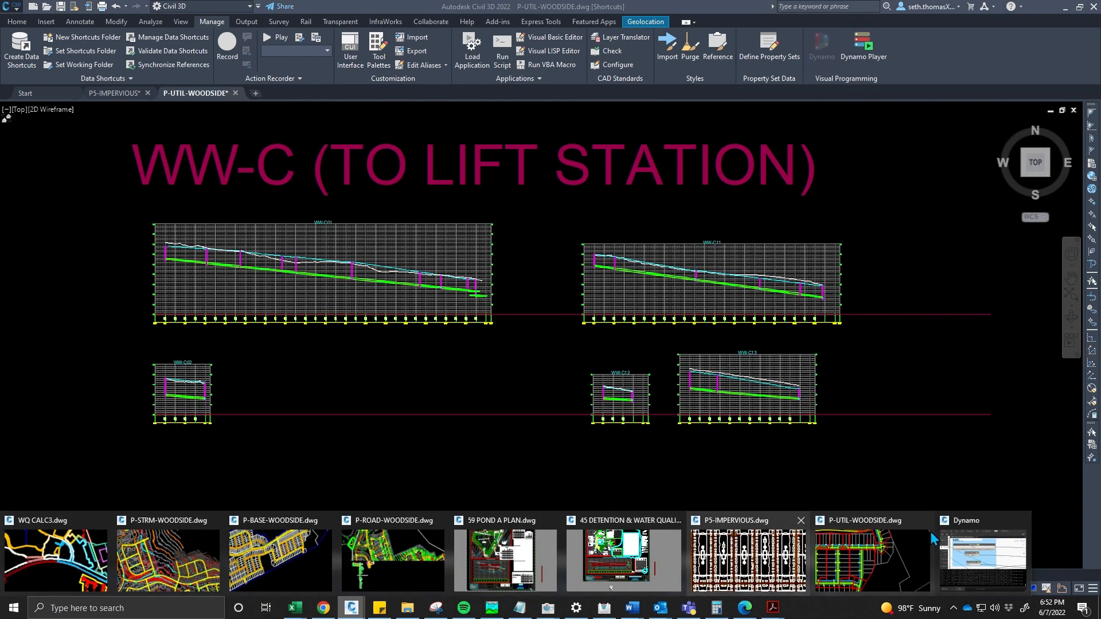
click(980, 556)
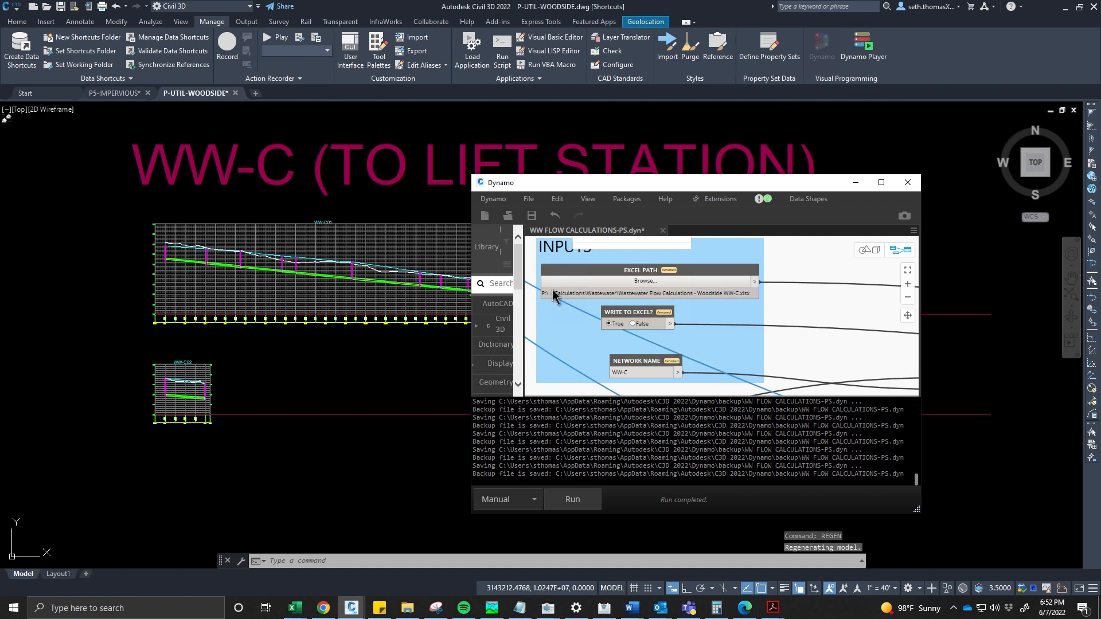
click(528, 200)
click(492, 228)
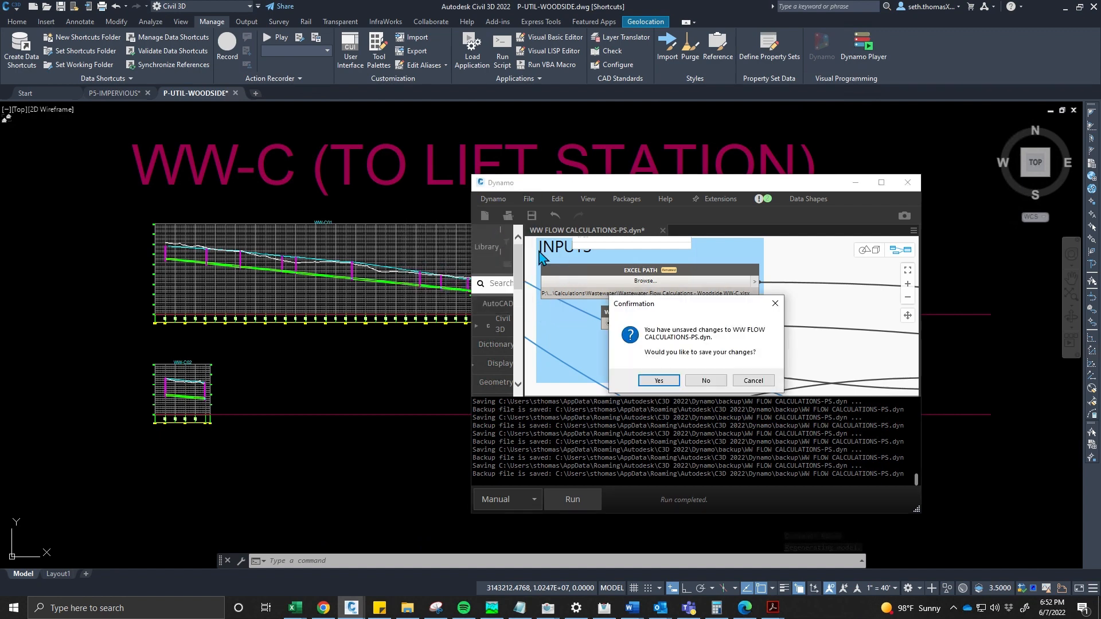
click(698, 381)
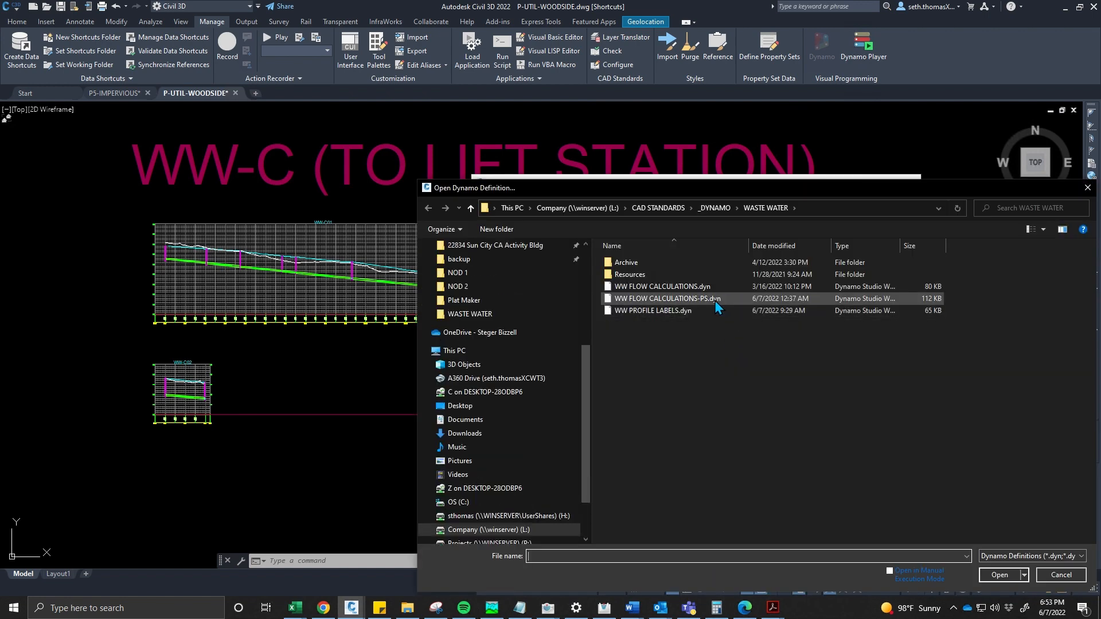
click(714, 299)
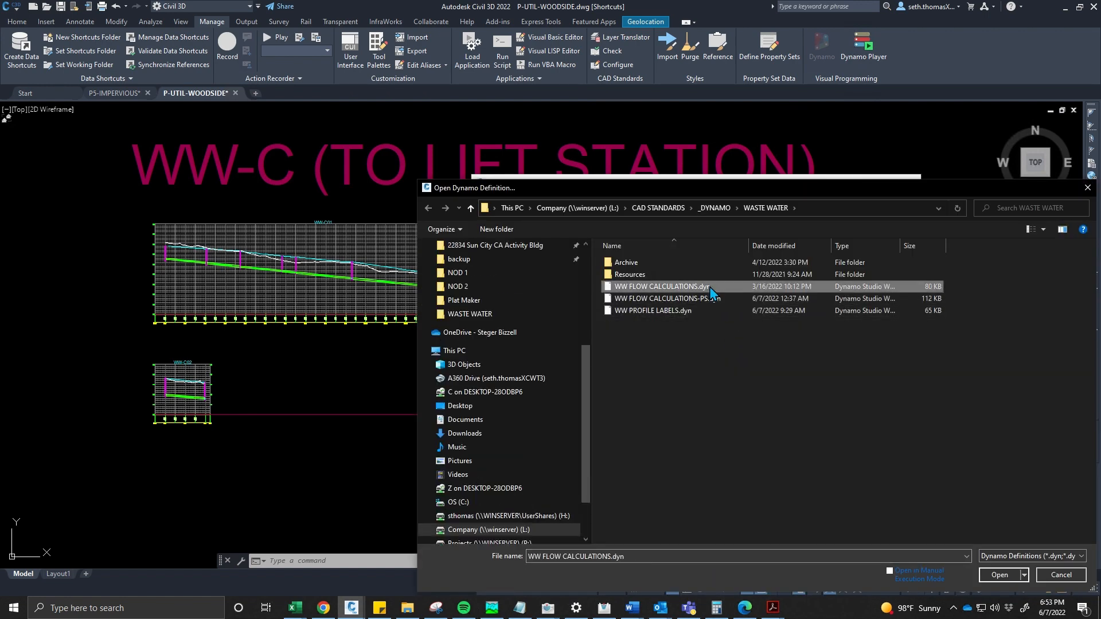
click(707, 310)
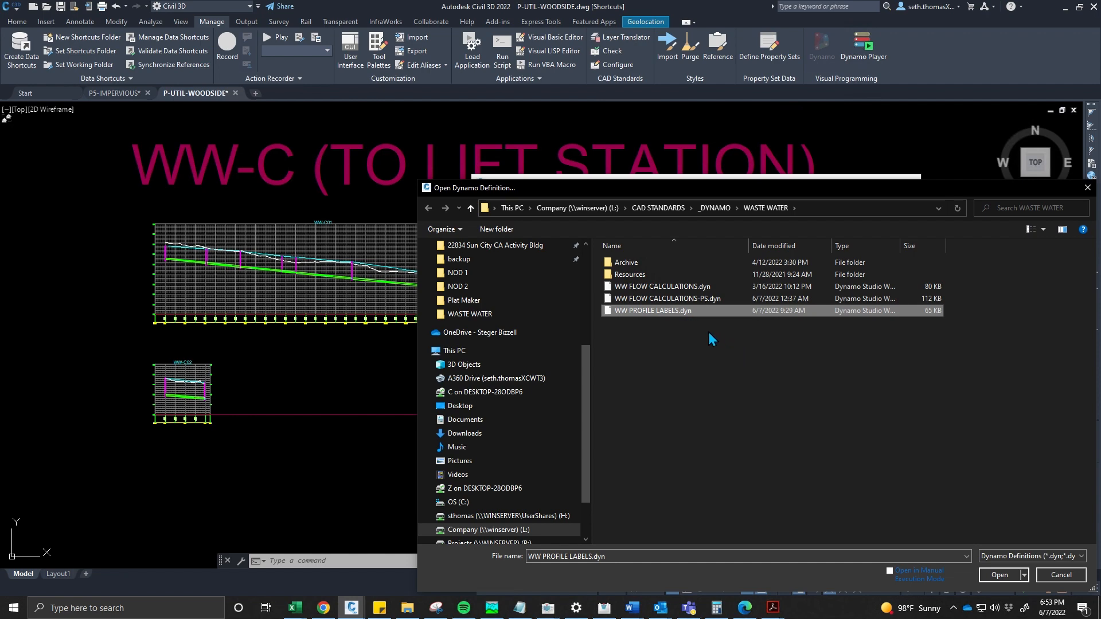
click(1000, 575)
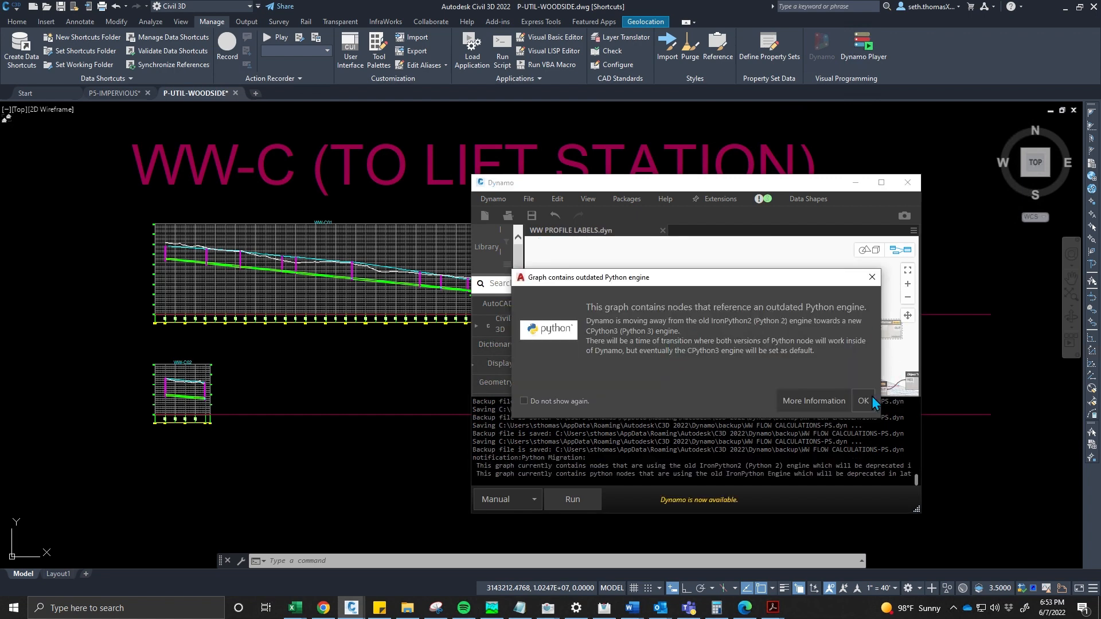
- Dismiss the outdated Python engine notice and browse the WASTE WATER folder for the spreadsheet source file
click(872, 398)
scroll(681, 348, up, 4)
middle_drag(663, 348, 678, 286)
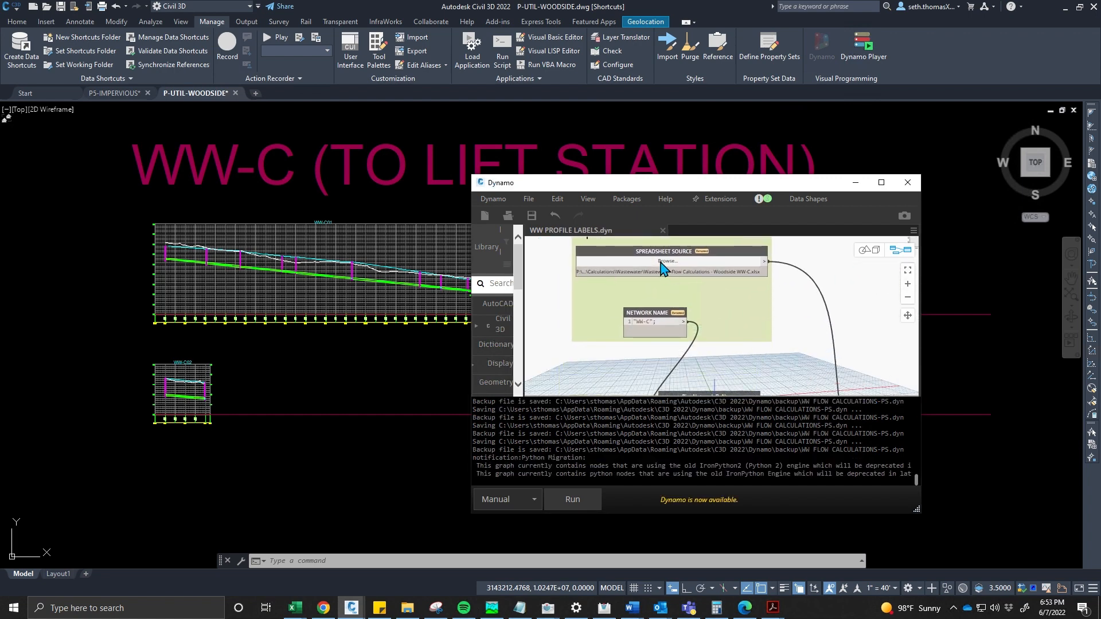
click(665, 261)
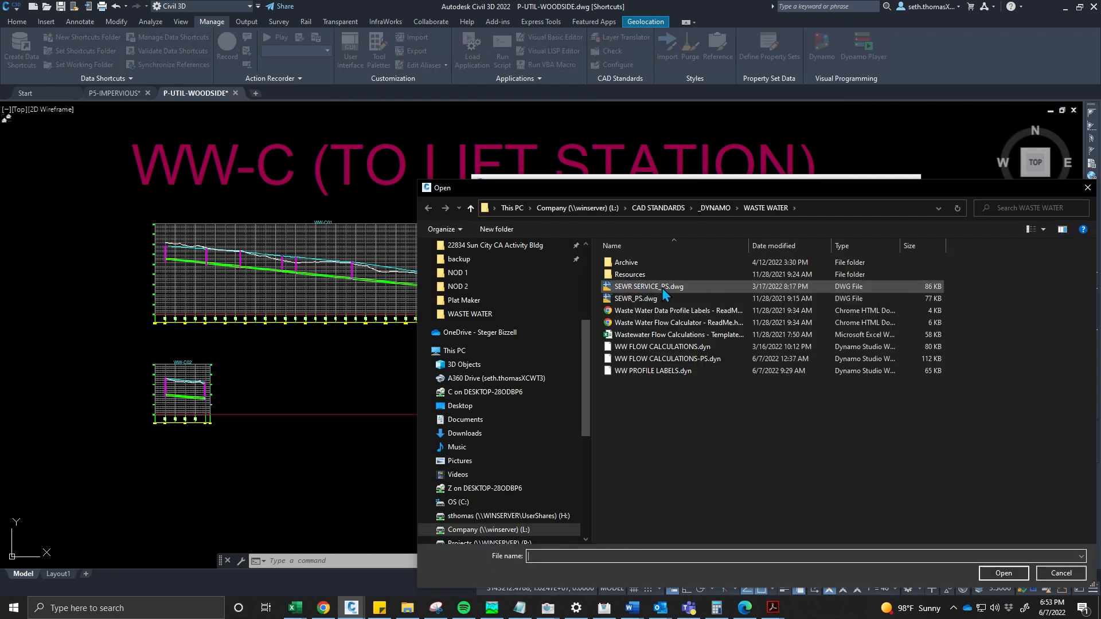
click(678, 337)
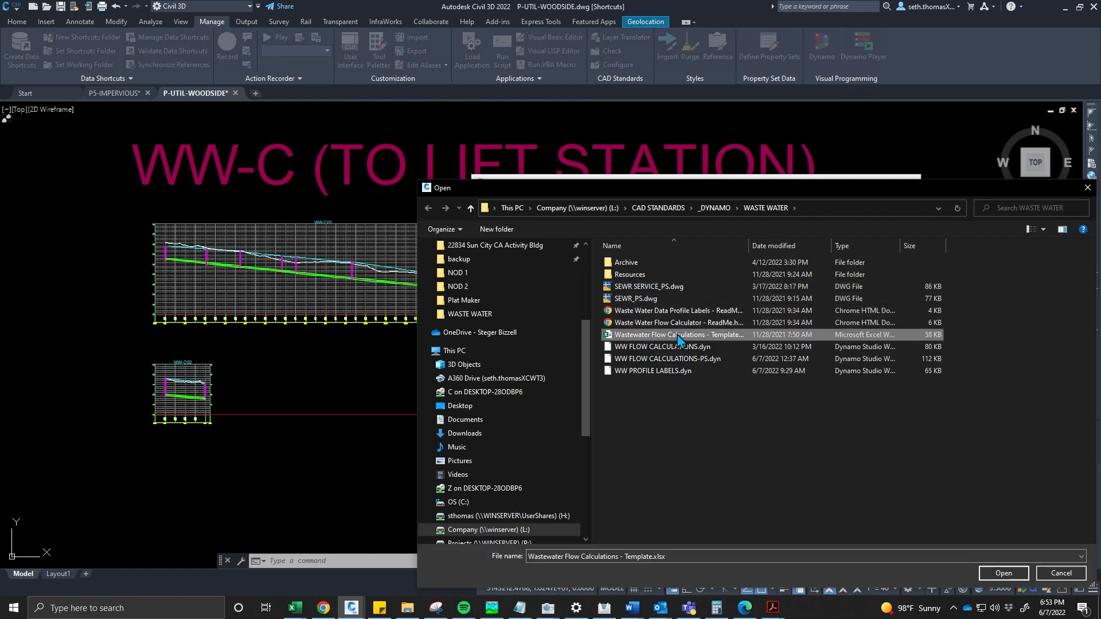
scroll(516, 312, up, 4)
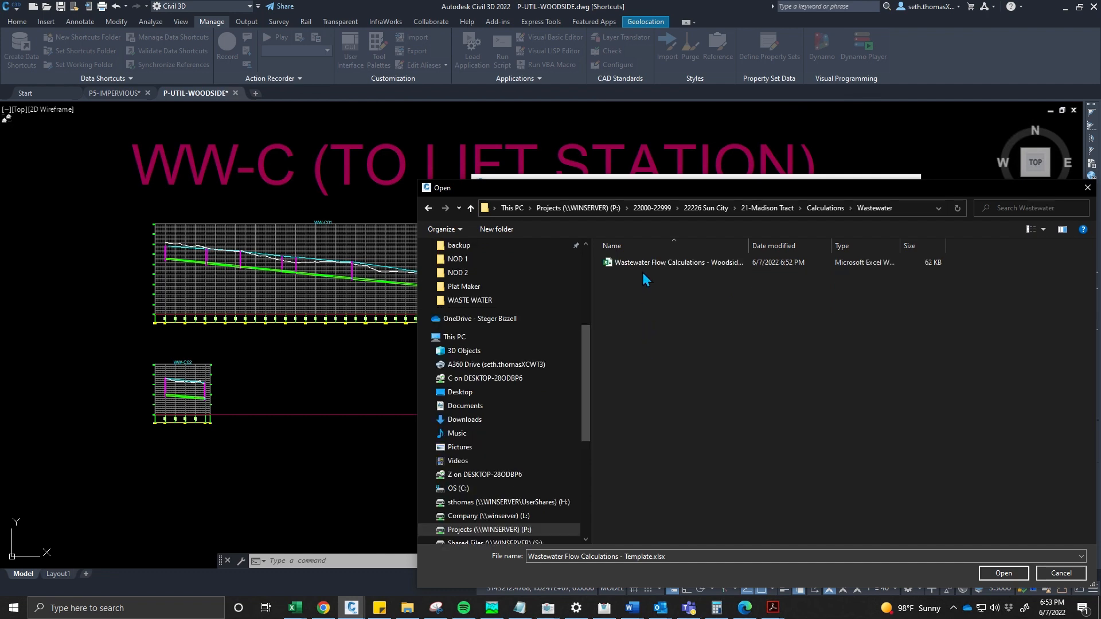
click(642, 265)
click(1003, 573)
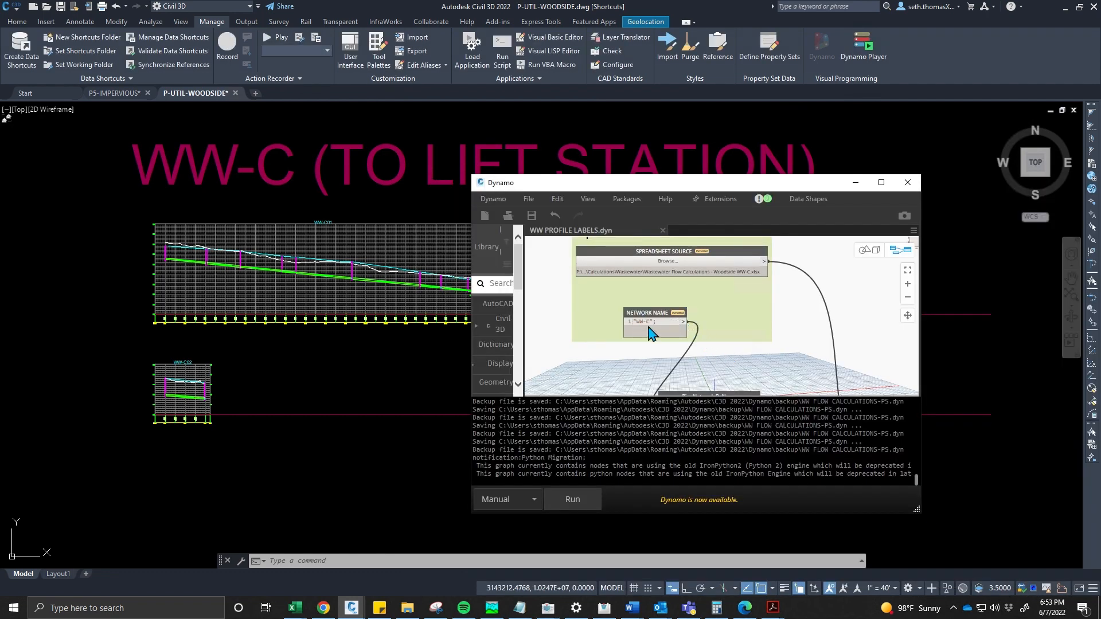
- Run the WW PROFILE LABELS graph using the WW-C workbook and the WW-C network name
middle_drag(713, 331, 633, 288)
scroll(669, 342, down, 1)
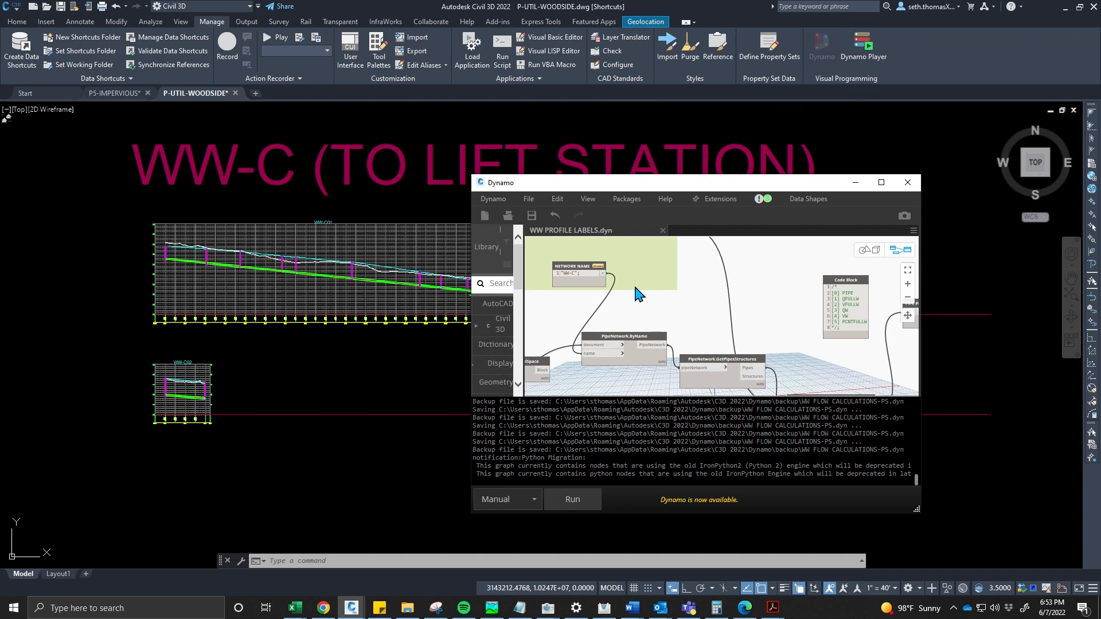
middle_drag(625, 319, 654, 350)
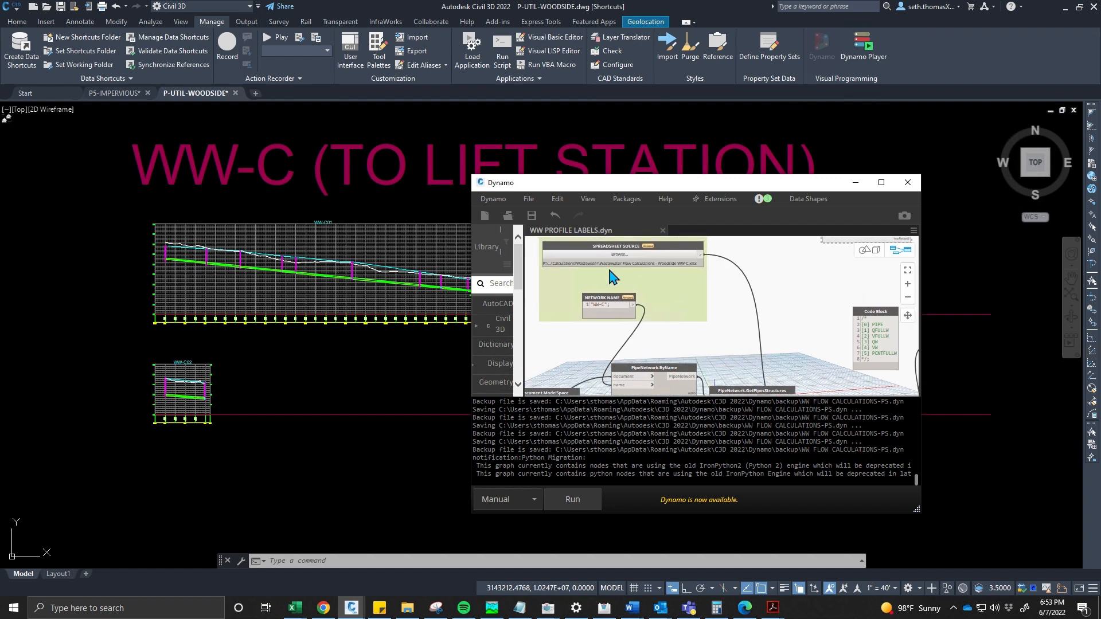
middle_drag(610, 272, 581, 274)
scroll(611, 303, up, 1)
scroll(597, 272, down, 1)
scroll(674, 316, down, 2)
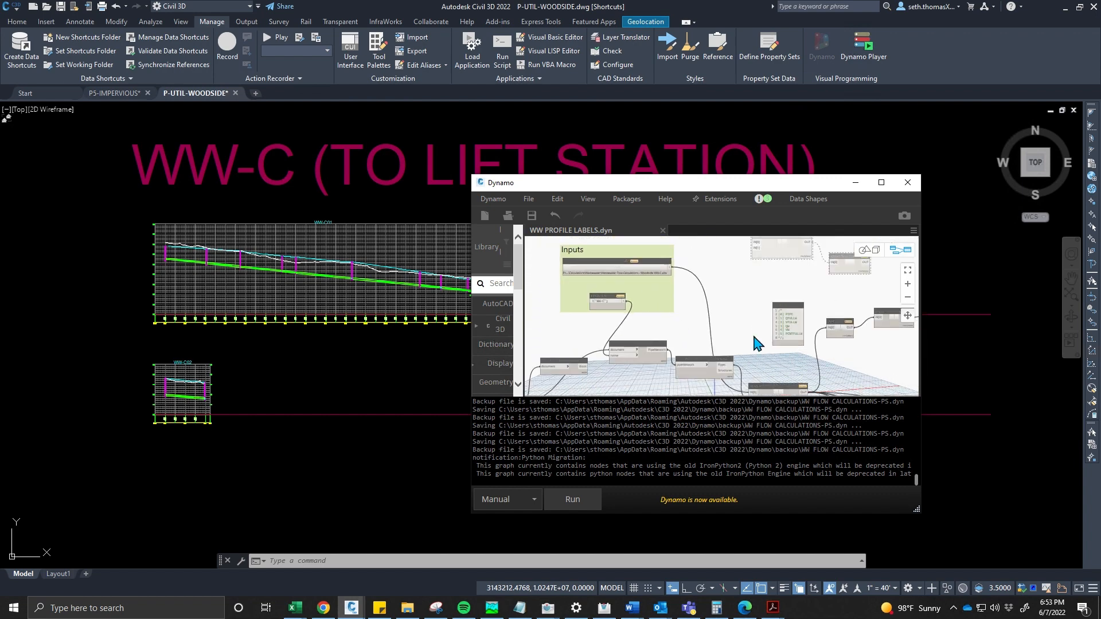
middle_drag(814, 338, 825, 393)
scroll(658, 318, up, 4)
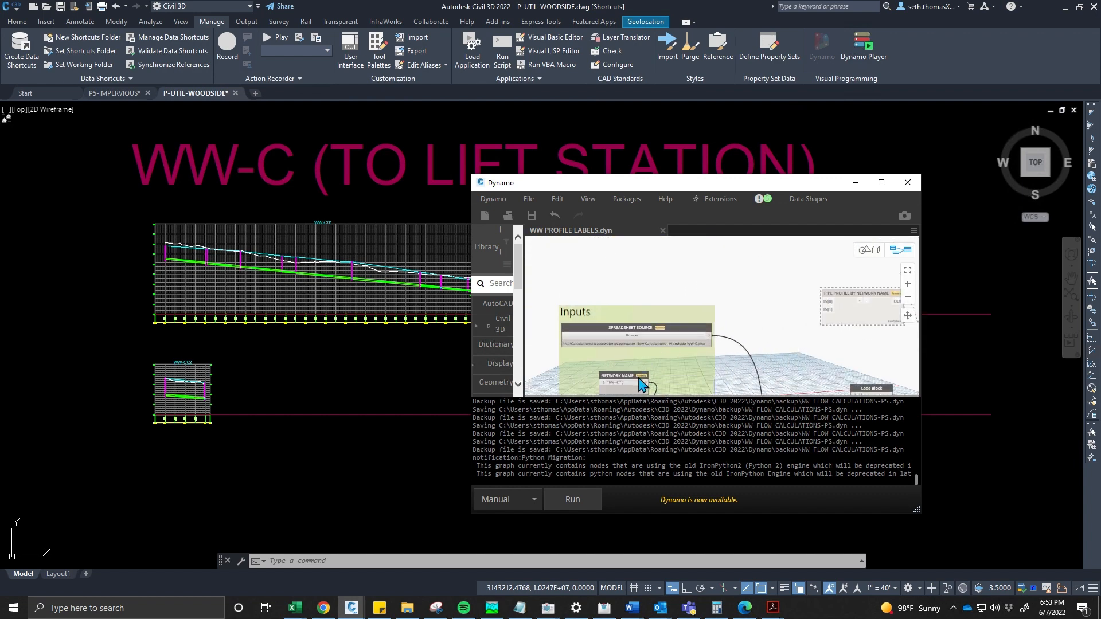
middle_drag(640, 388, 652, 343)
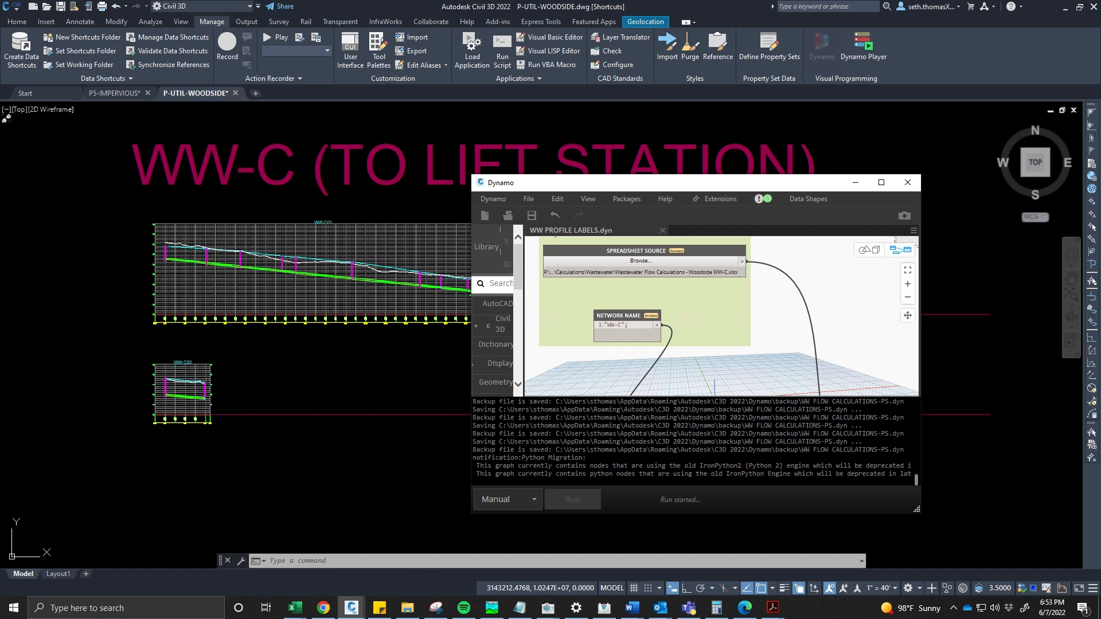
- Inspect the project Wastewater folder and the WASTE WATER standards folder, then close the workbook window
click(408, 608)
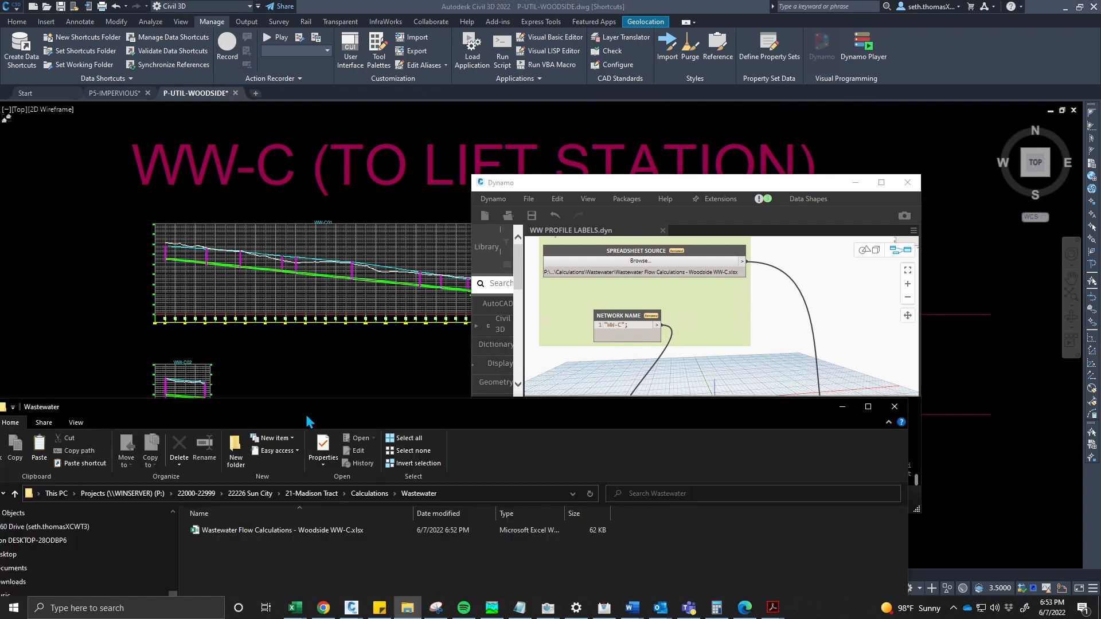
drag(307, 411, 361, 295)
scroll(142, 492, down, 3)
scroll(127, 479, up, 3)
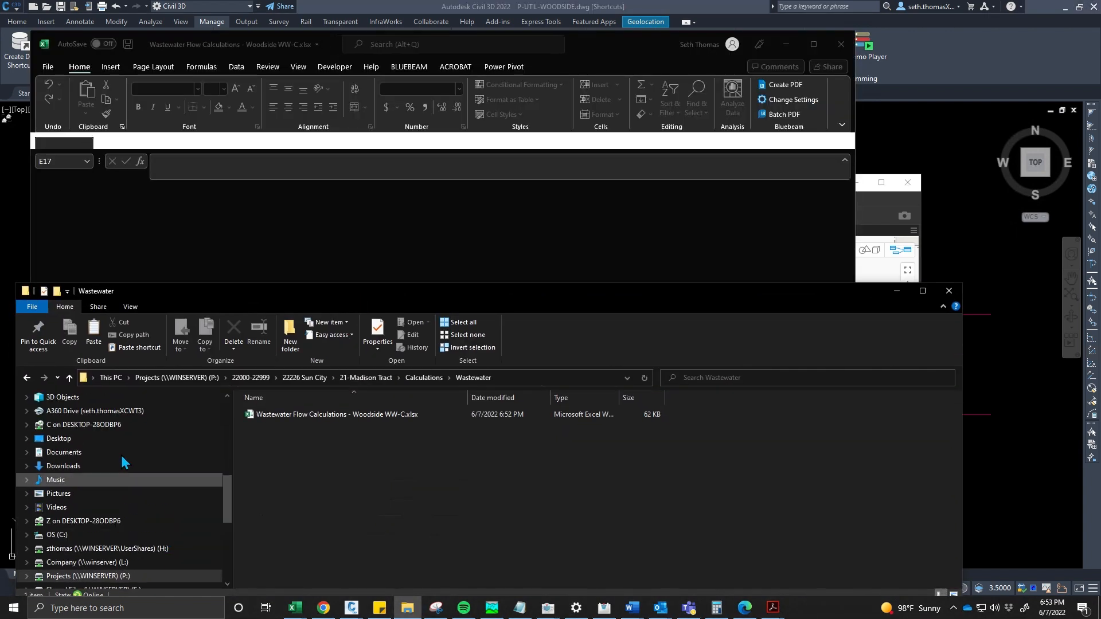
scroll(117, 450, up, 3)
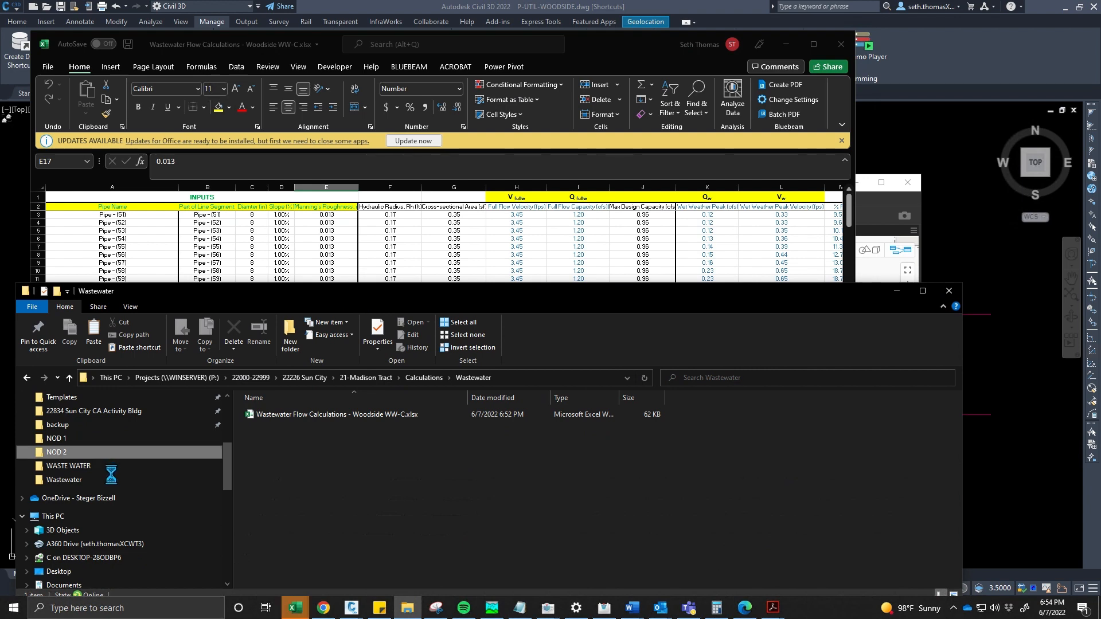
click(98, 465)
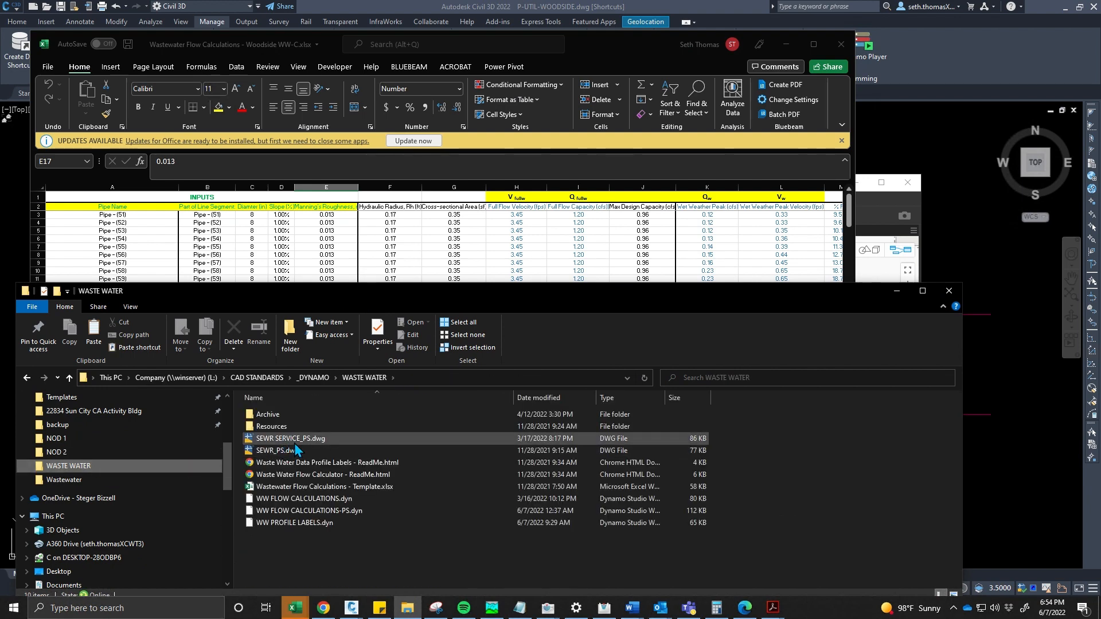
click(296, 451)
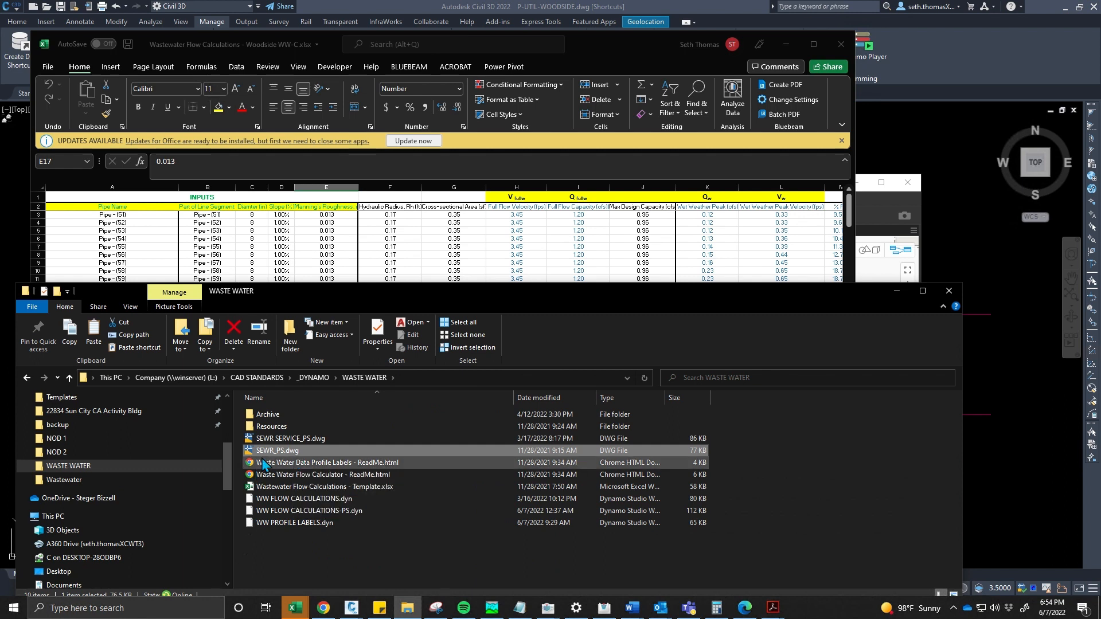
click(893, 293)
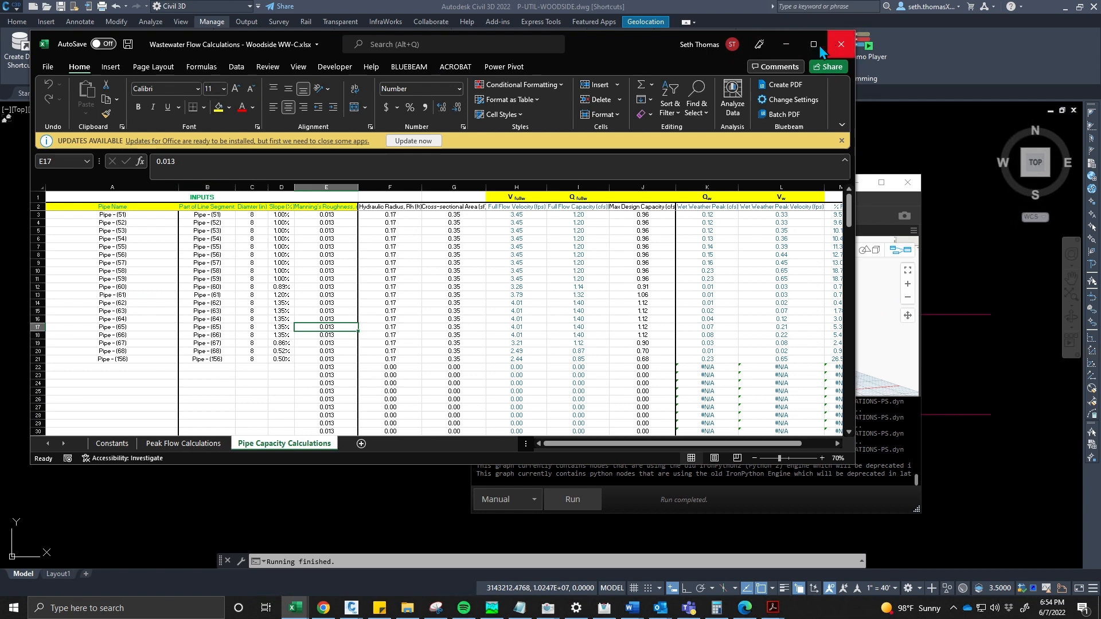
click(852, 54)
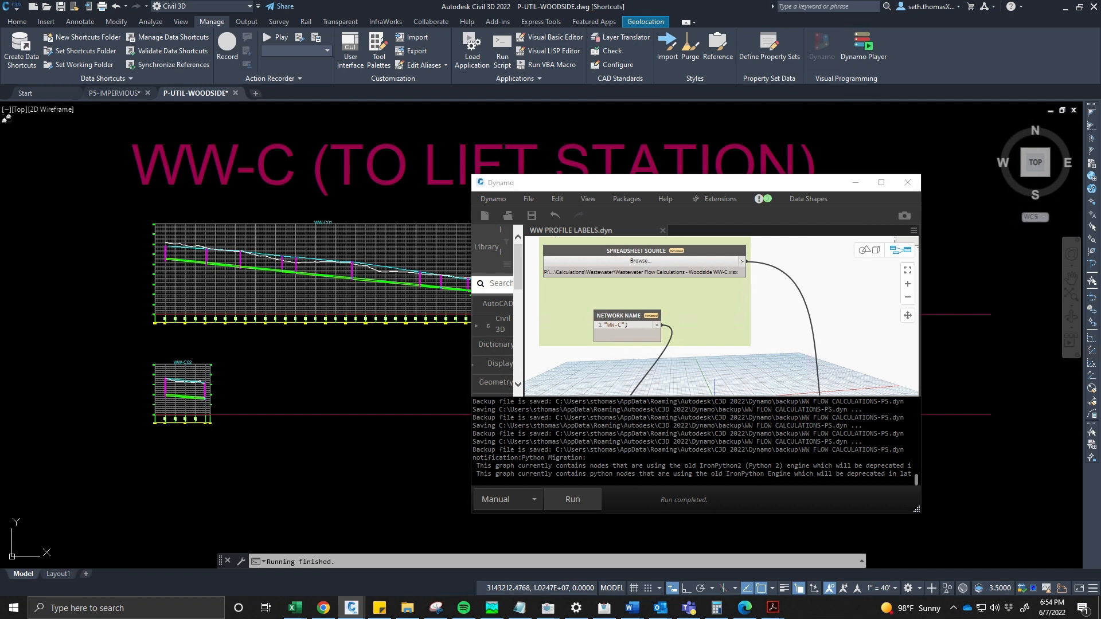
- Select the first pipe in the WW-C01 profile and inspect its SEWR property set values
scroll(175, 255, up, 6)
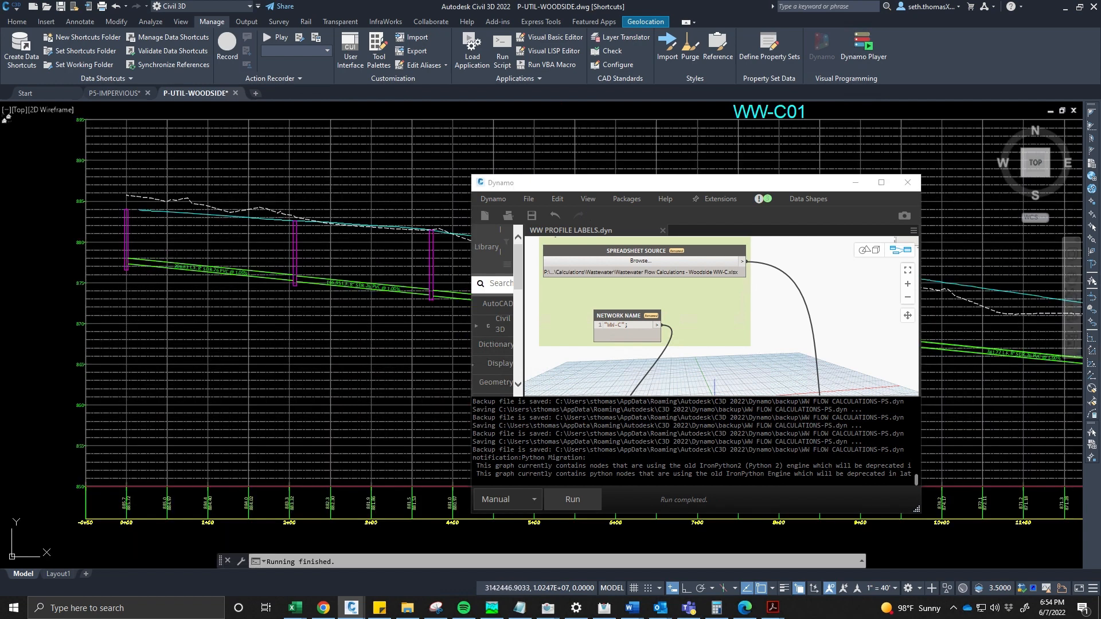
click(144, 257)
key(Escape)
click(146, 255)
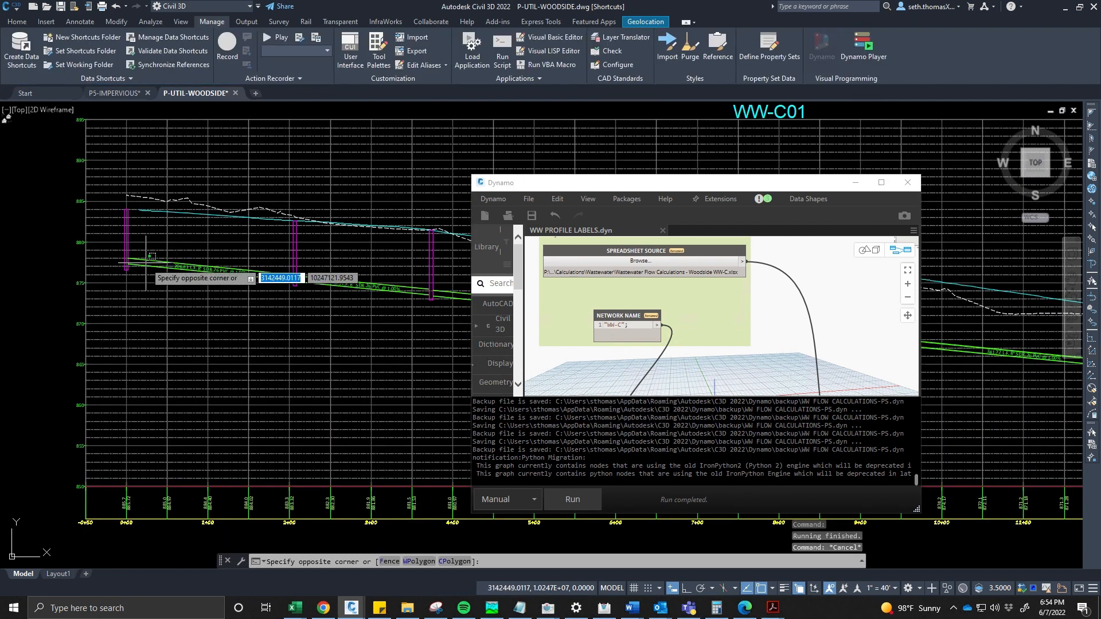
key(Escape)
click(146, 260)
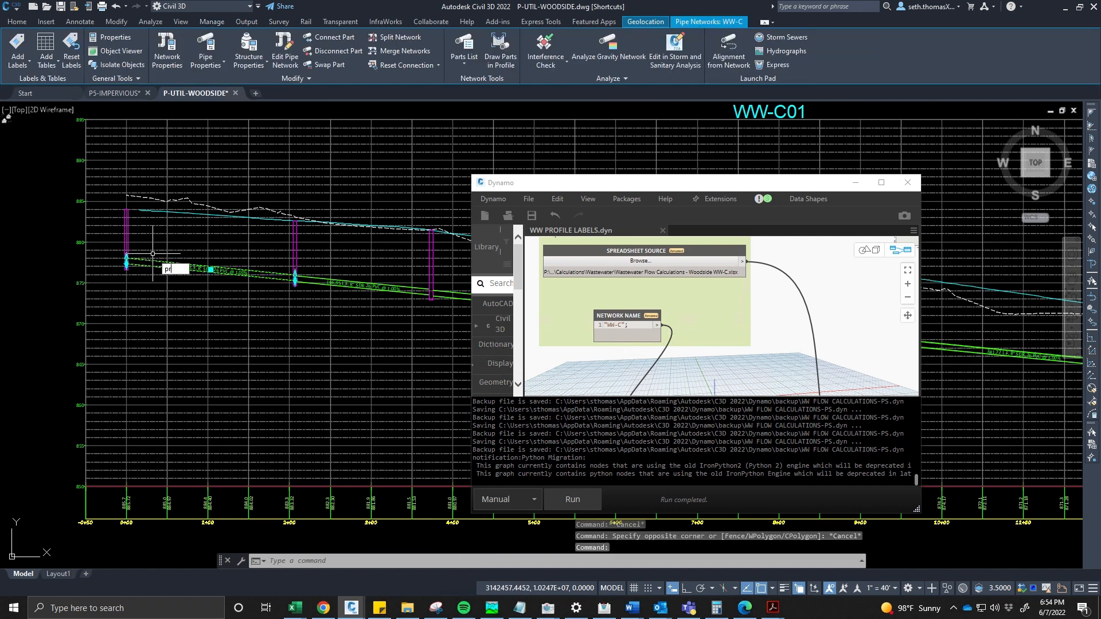
key(Return)
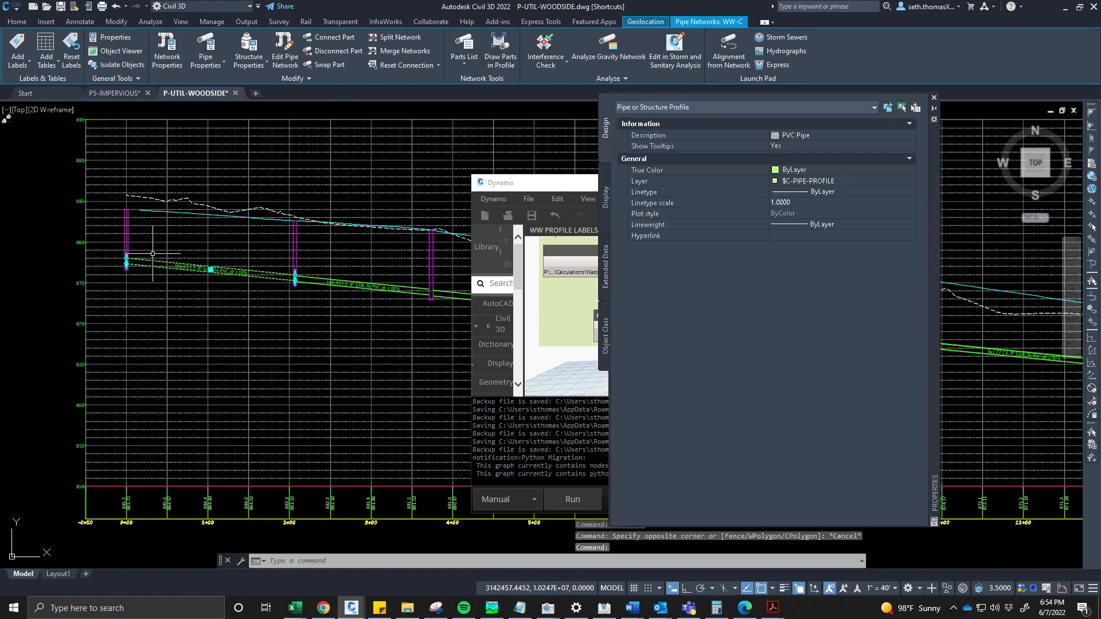
click(605, 267)
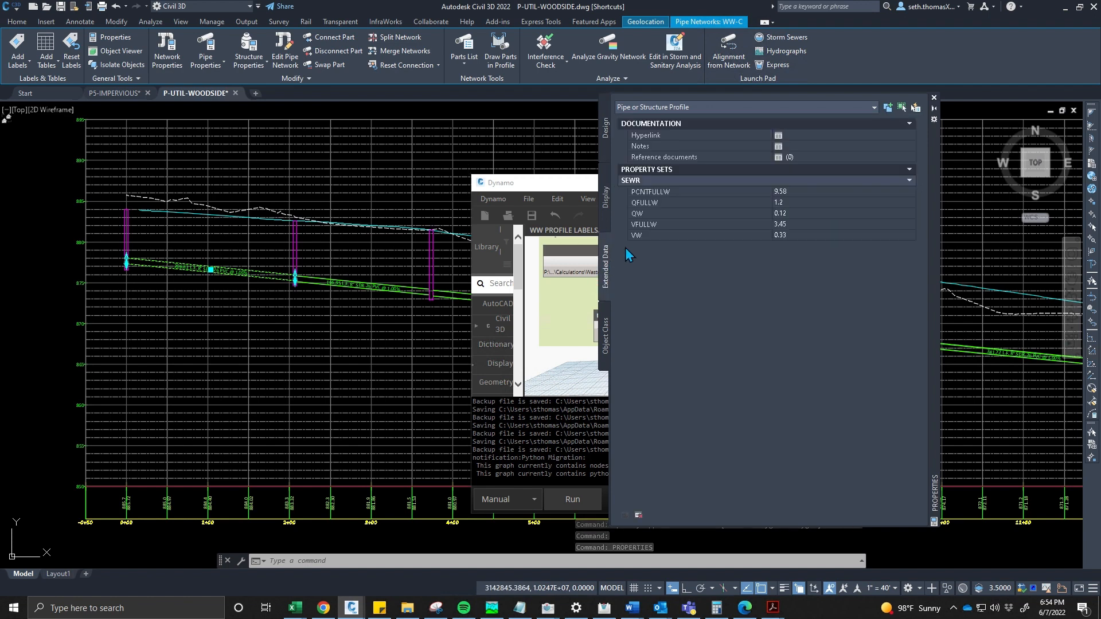
click(780, 191)
click(806, 204)
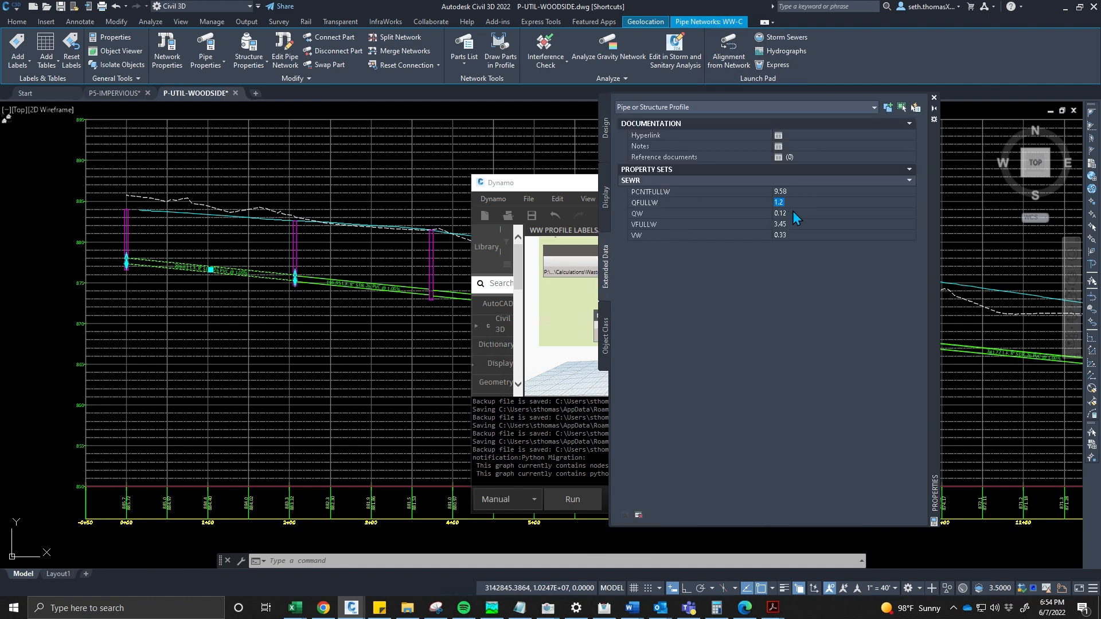
- Examine the selected pipe's SEWR property values and zoom out over the WW-C profile views
click(794, 226)
click(803, 235)
scroll(335, 235, down, 4)
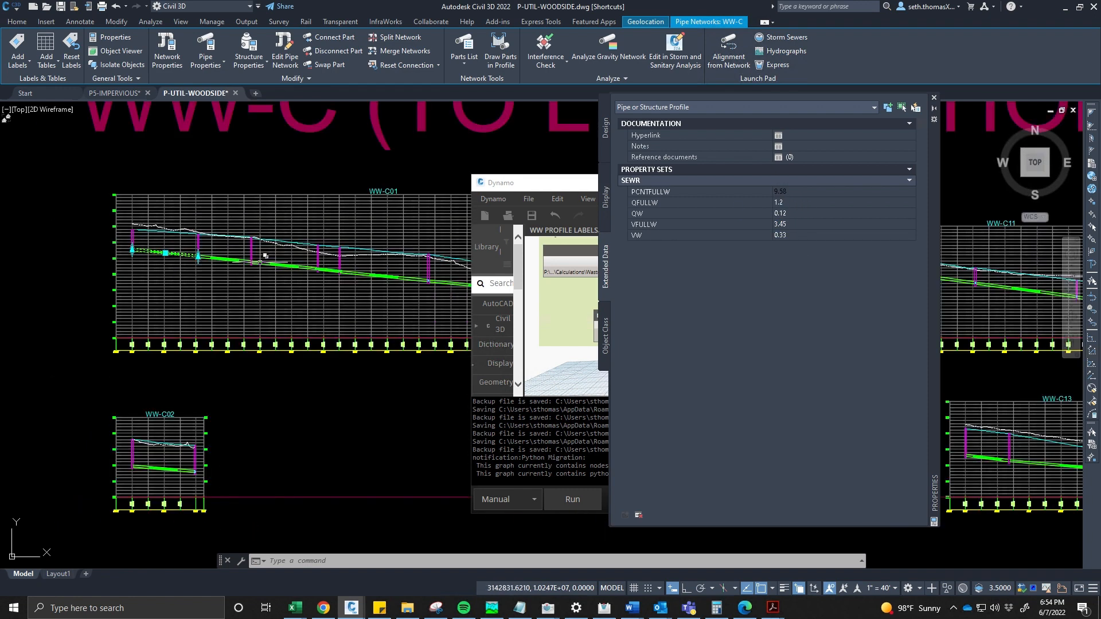
key(Escape)
- Try adding entire-network plan labels for the pipe network in the SEWR DATA style and cancel the part selection
click(80, 21)
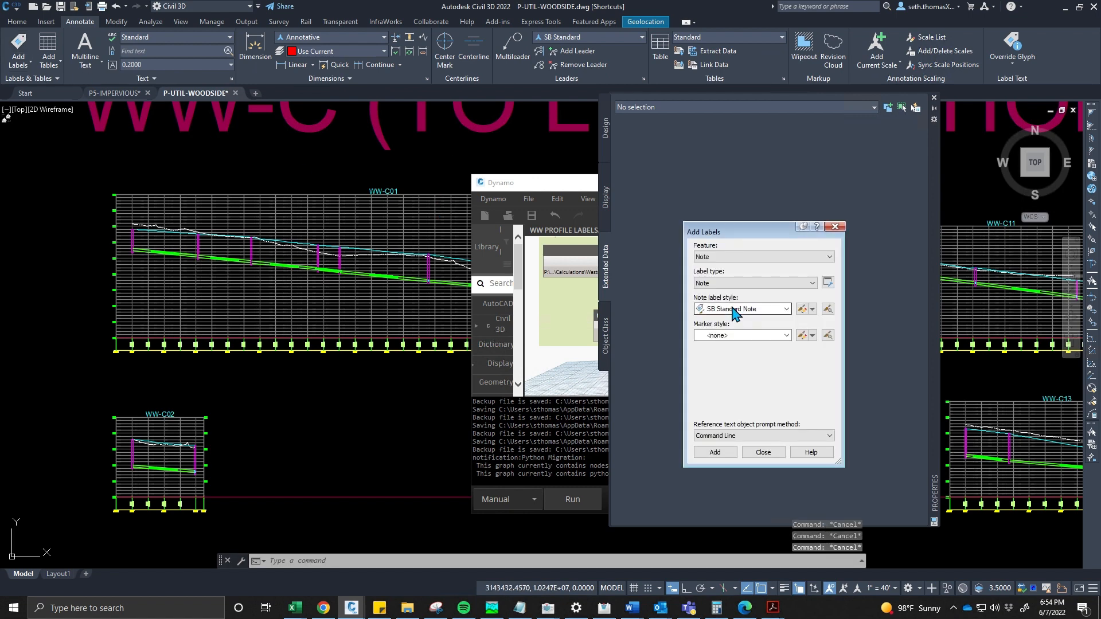
click(733, 309)
click(733, 309)
click(731, 255)
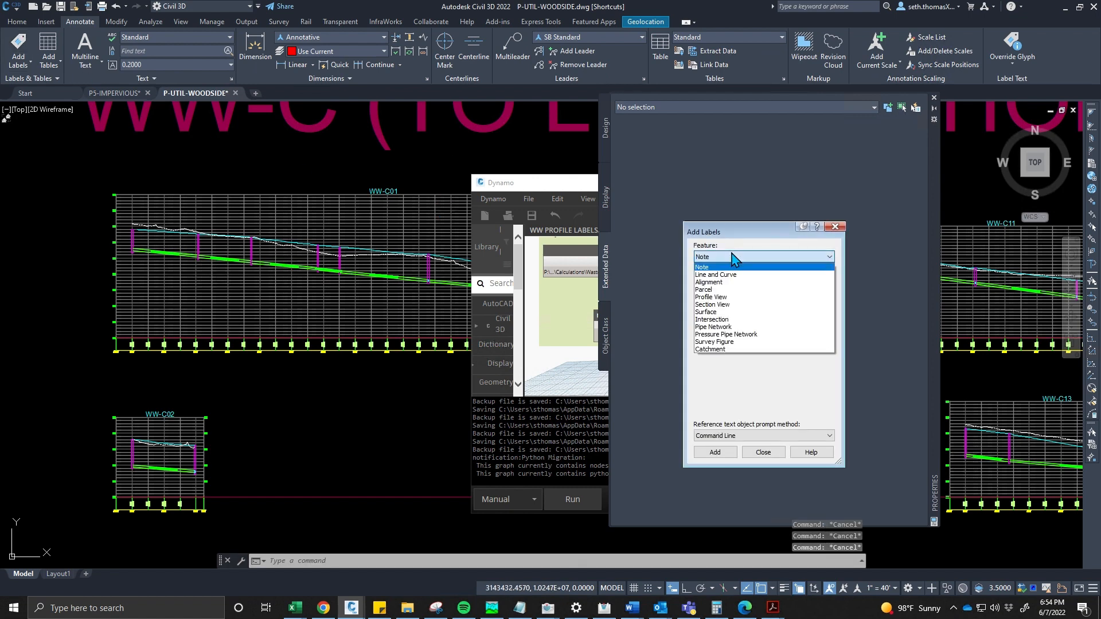
click(745, 327)
click(738, 311)
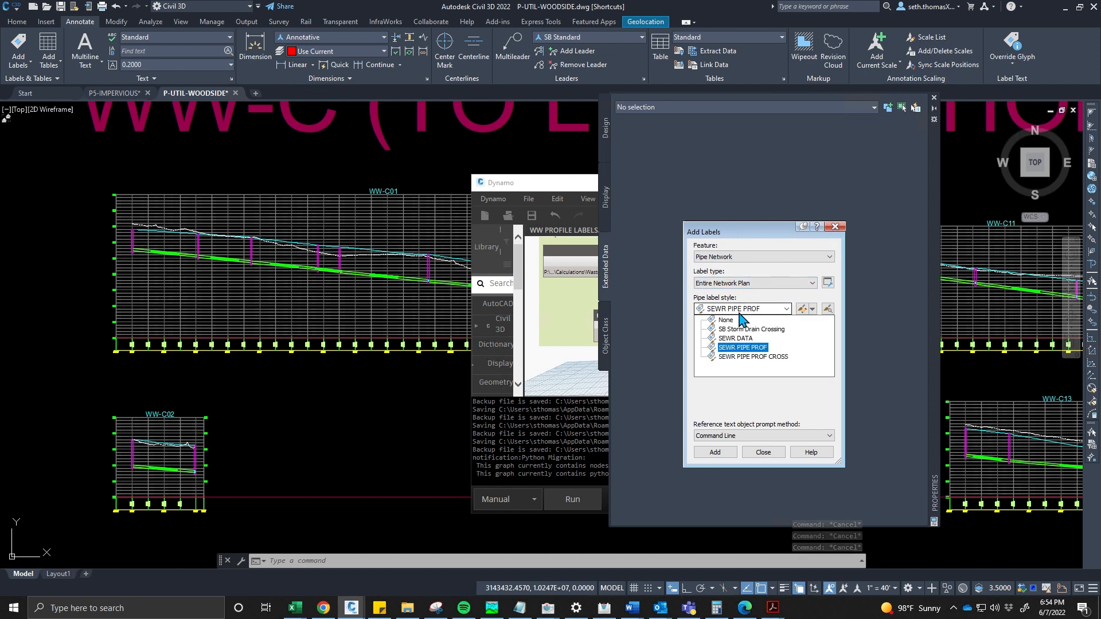
click(726, 339)
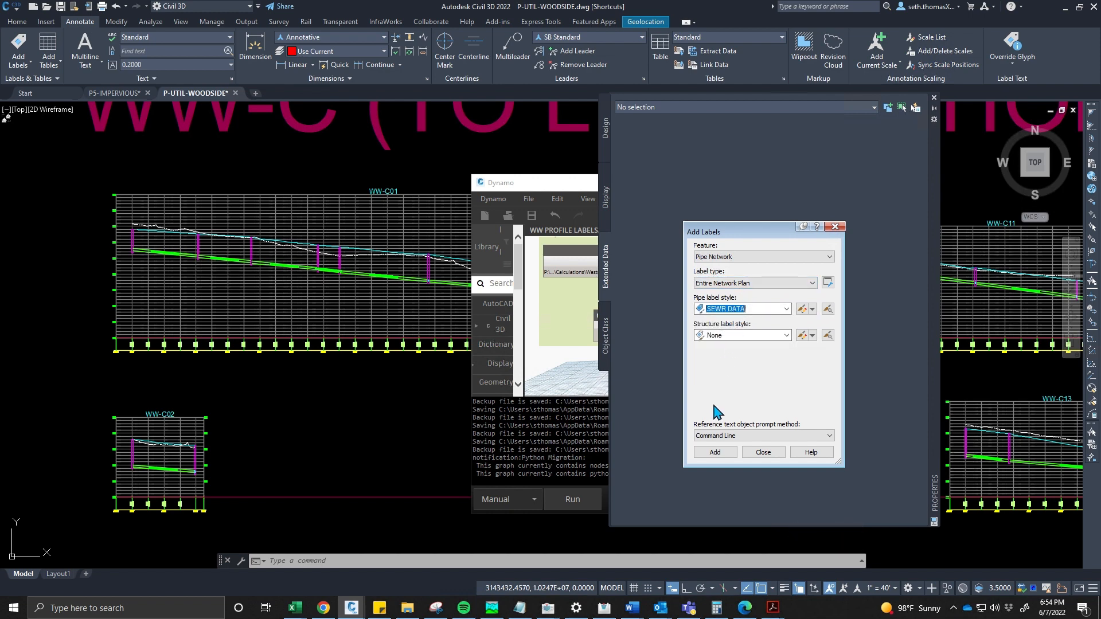
click(717, 454)
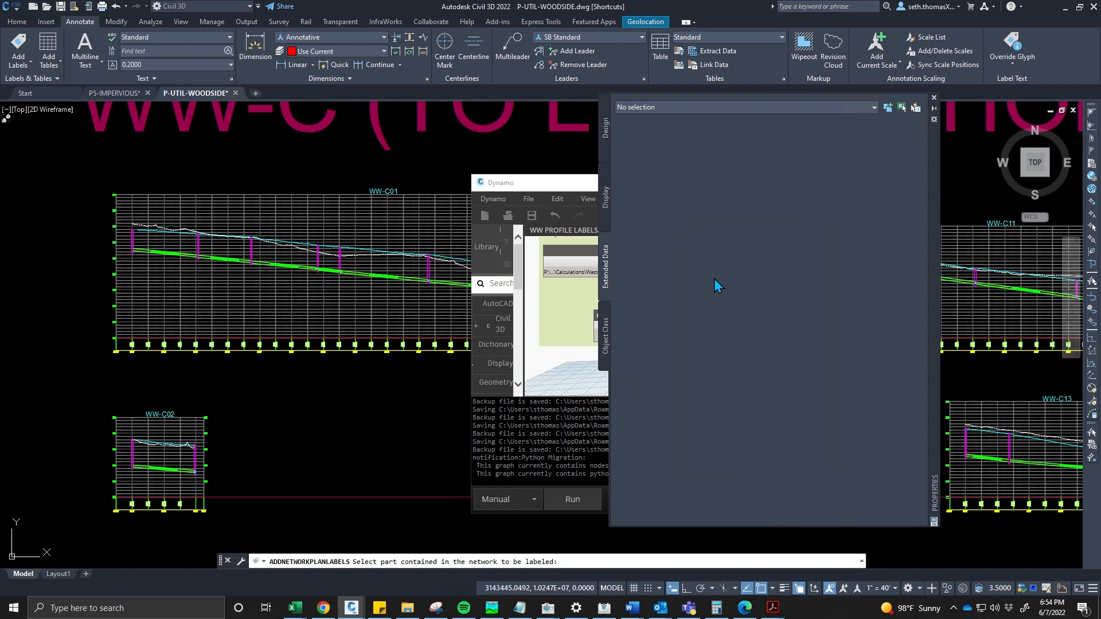
key(Escape)
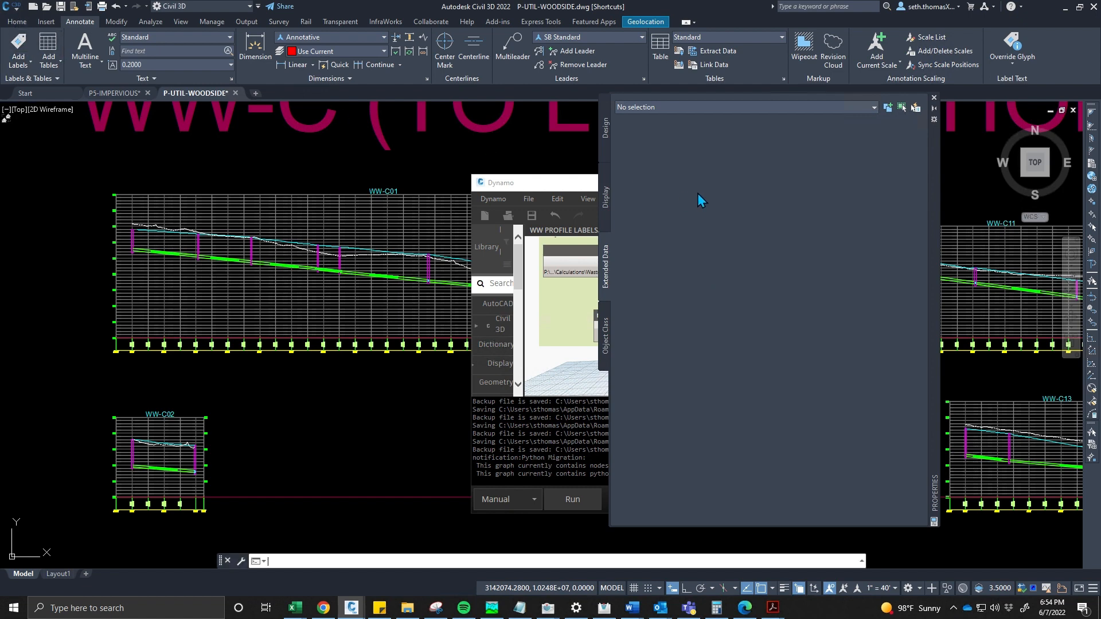
- Label the WW-C01 pipe network as Entire Network Profile using the SEWR DATA pipe label style
key(Return)
click(751, 256)
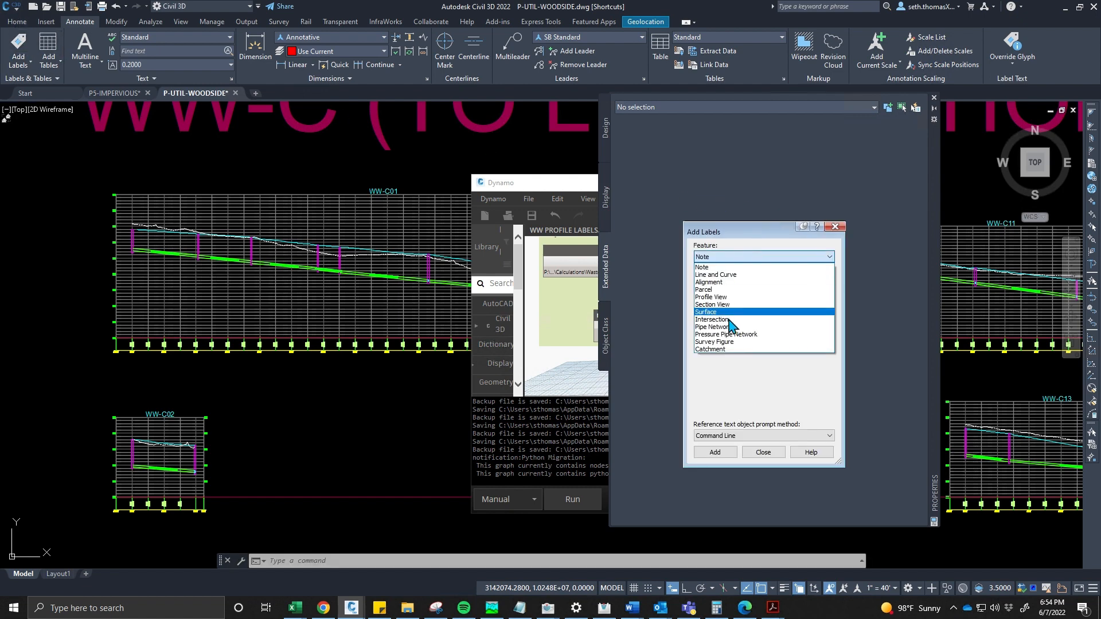
click(713, 327)
click(737, 283)
click(735, 303)
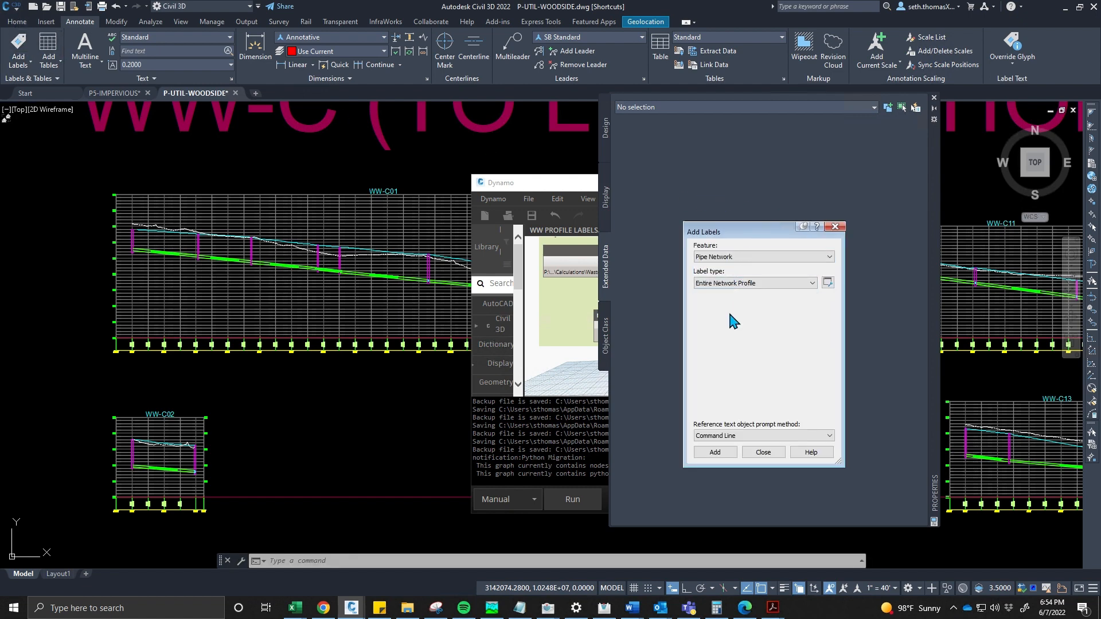
click(740, 309)
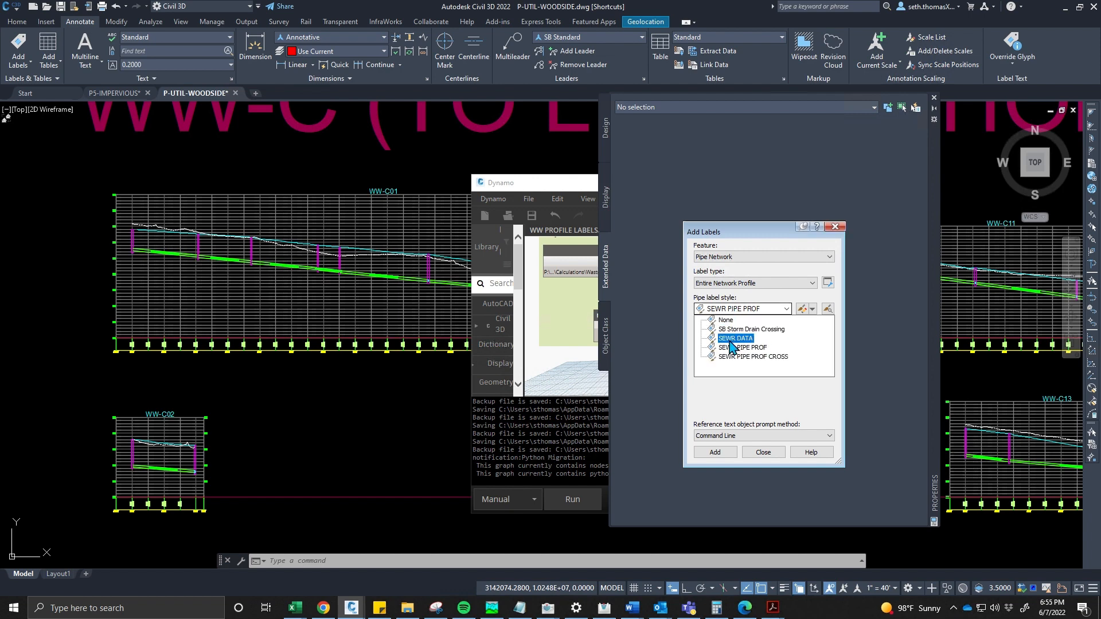
click(724, 342)
click(715, 451)
scroll(195, 263, up, 5)
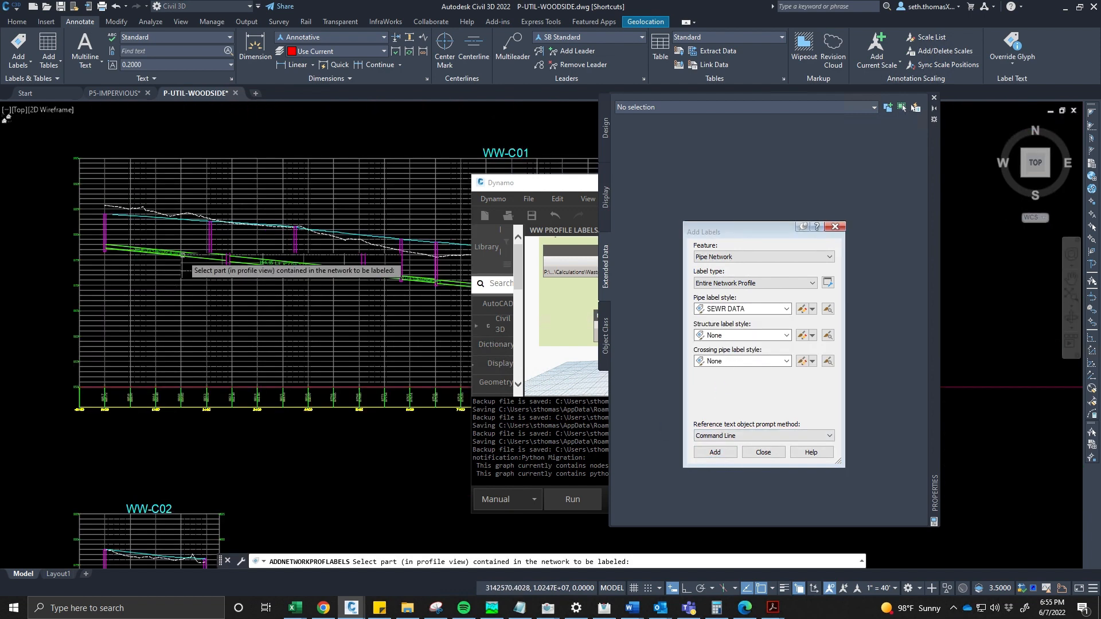
click(200, 260)
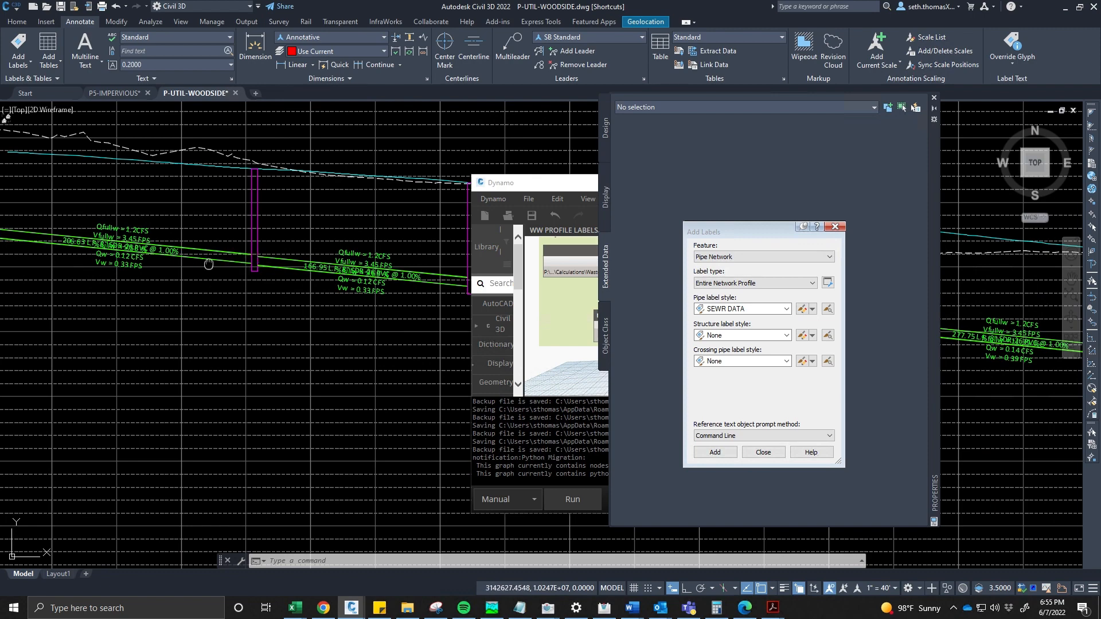
- Drag one of the new pipe profile labels up above the profile so it sits on a leader
scroll(200, 261, down, 2)
scroll(237, 298, up, 3)
click(237, 298)
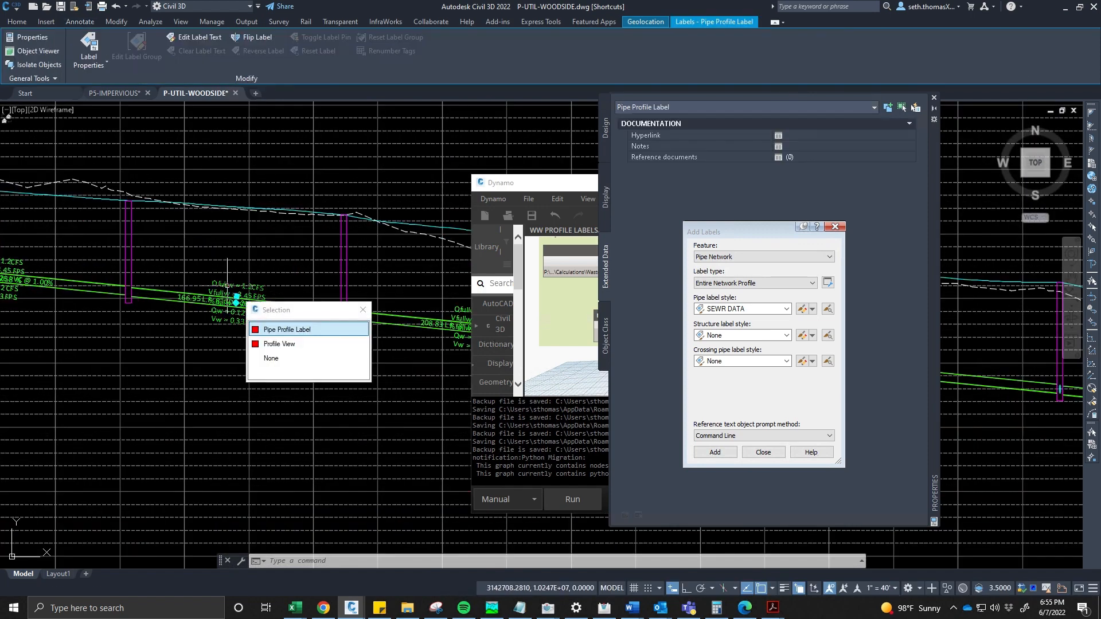
click(237, 299)
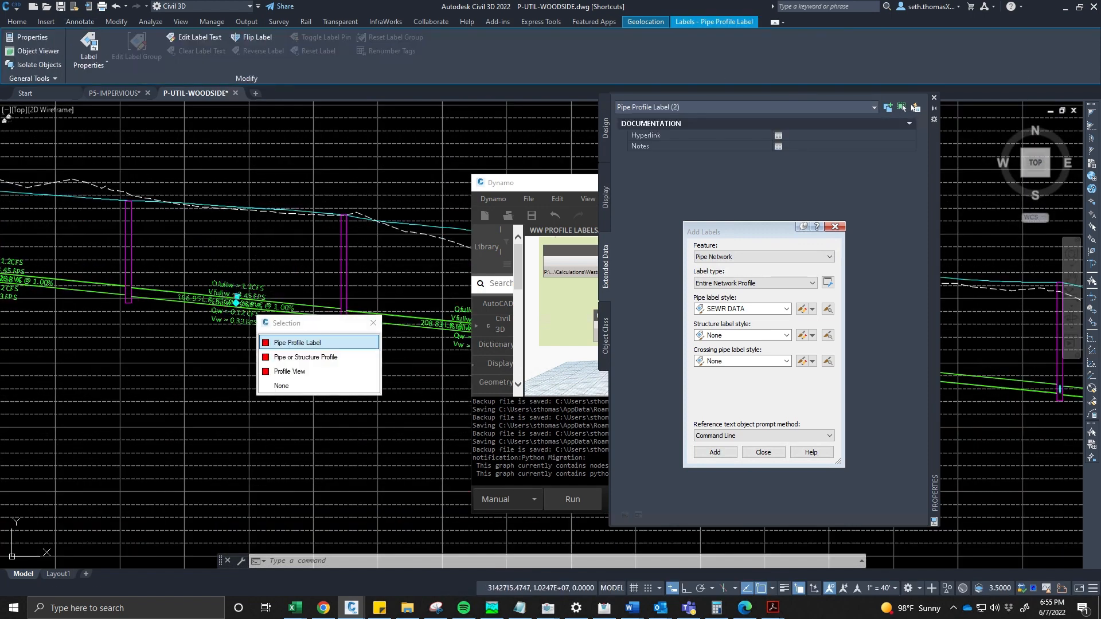
click(236, 304)
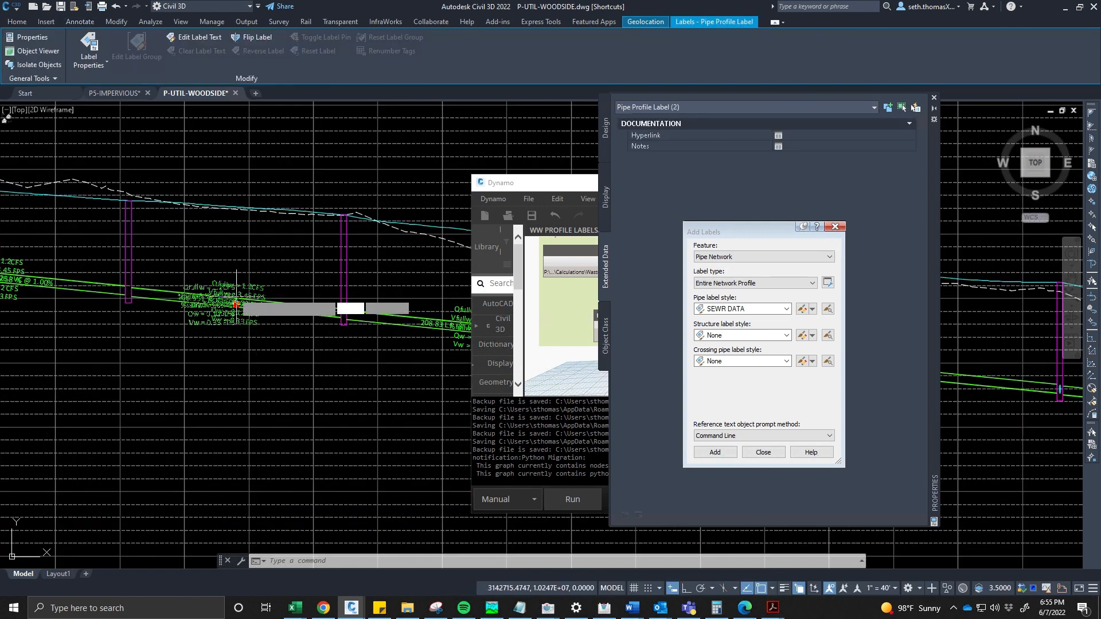
click(268, 246)
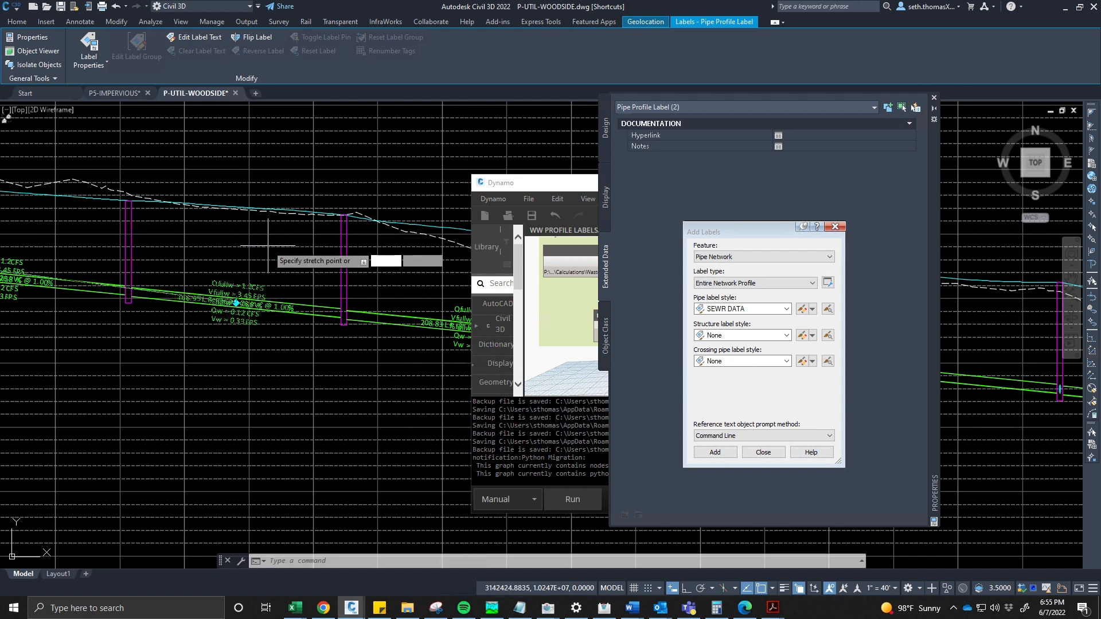
click(268, 245)
mouse_move(302, 256)
middle_down()
mouse_move(206, 253)
mouse_move(171, 235)
middle_up()
key(Escape)
scroll(212, 254, up, 2)
scroll(234, 271, down, 2)
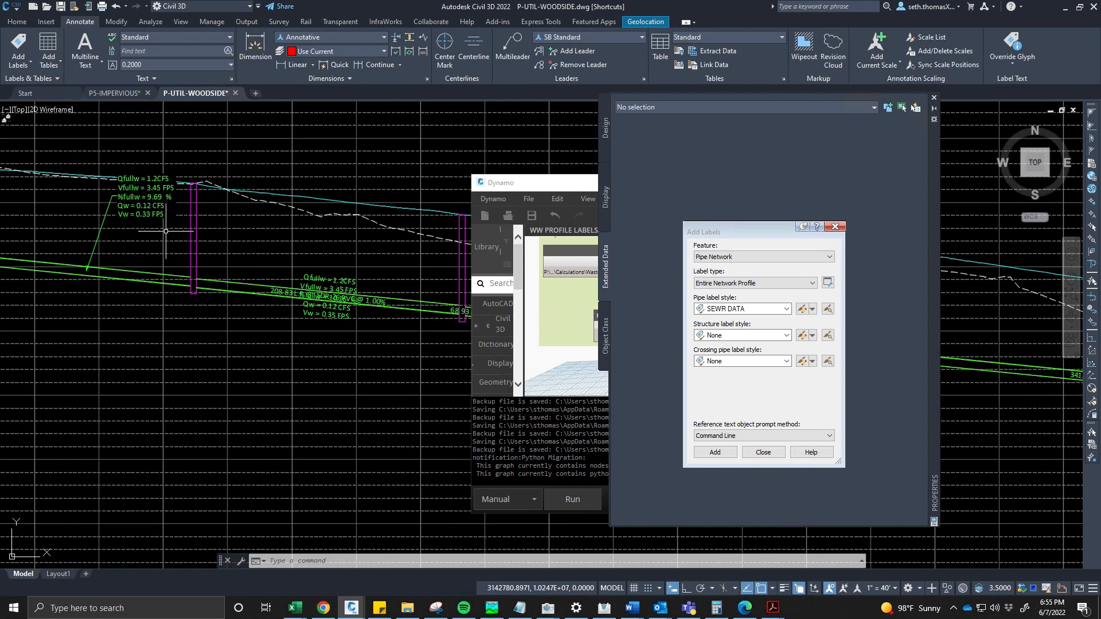
- Open the text contents of the SEWR DATA pipe label style for editing
click(758, 309)
click(757, 309)
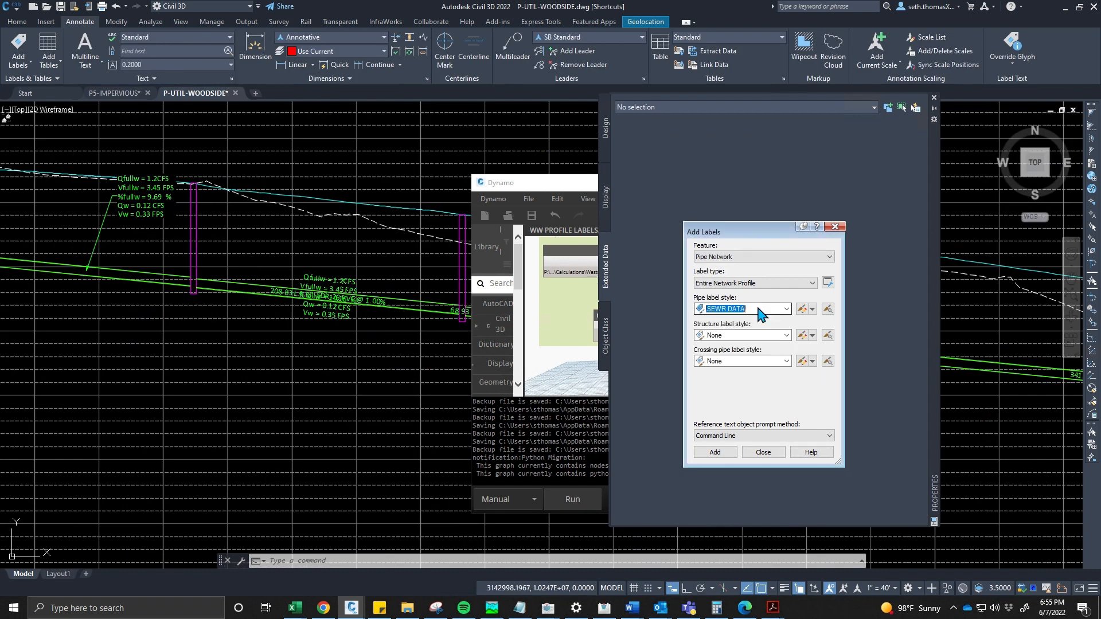
click(757, 310)
click(750, 338)
click(802, 309)
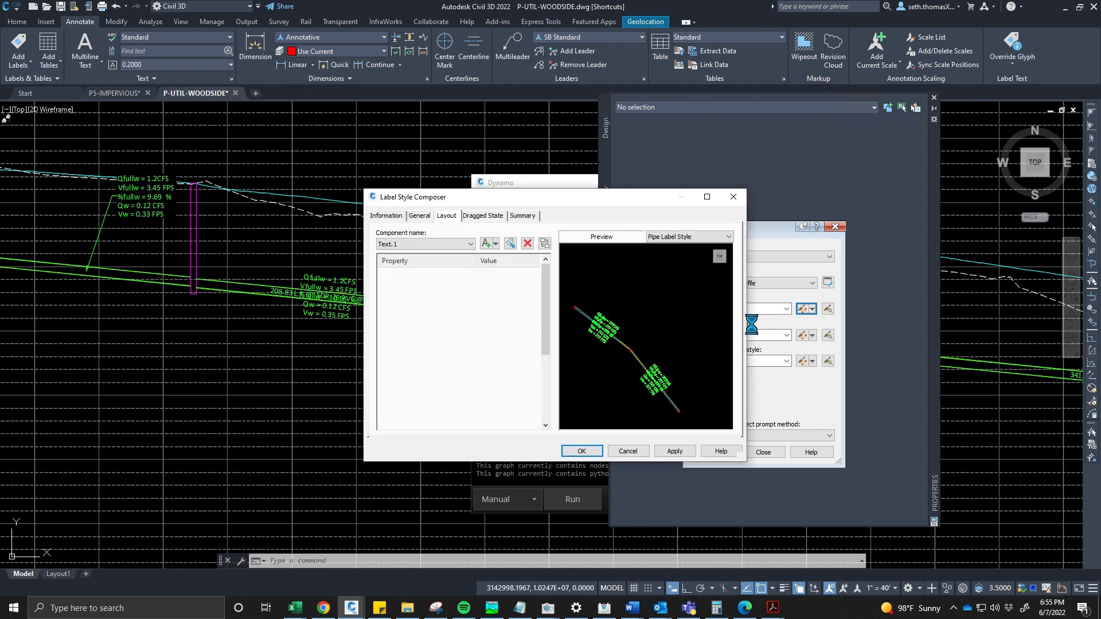
click(534, 339)
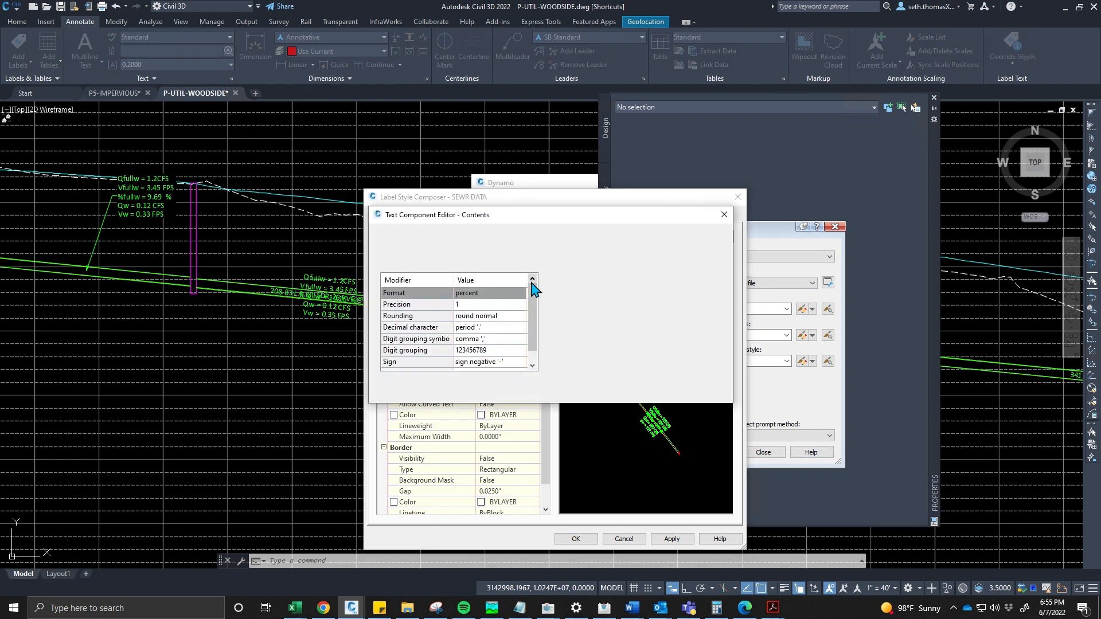
- Examine the SEWR property set fields used in the label text, cancelling both editors and closing Add Labels
click(614, 246)
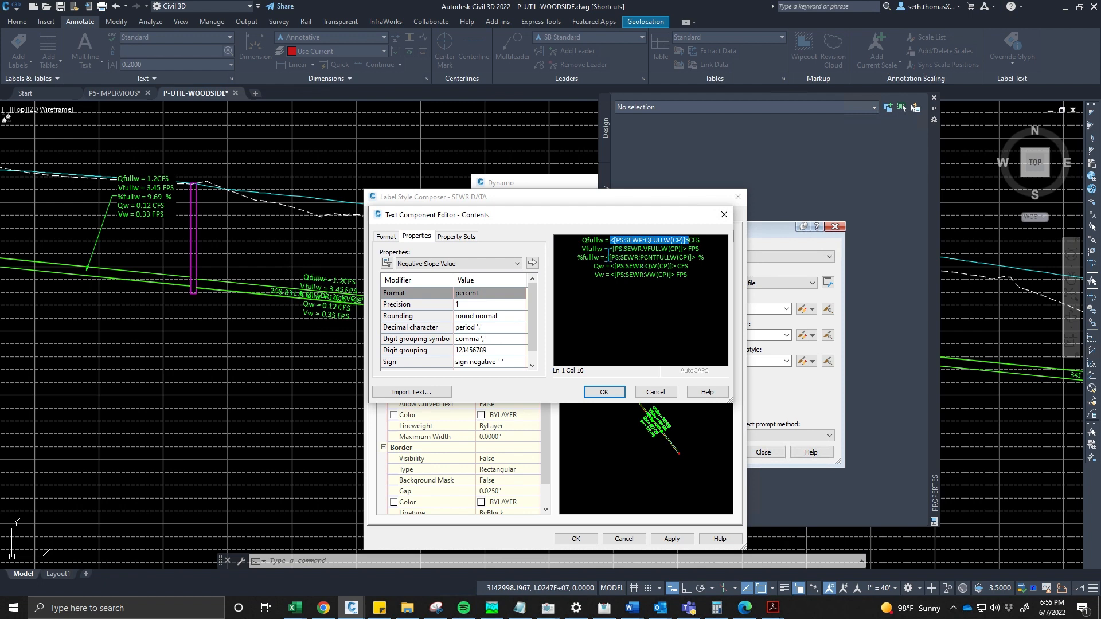
click(455, 237)
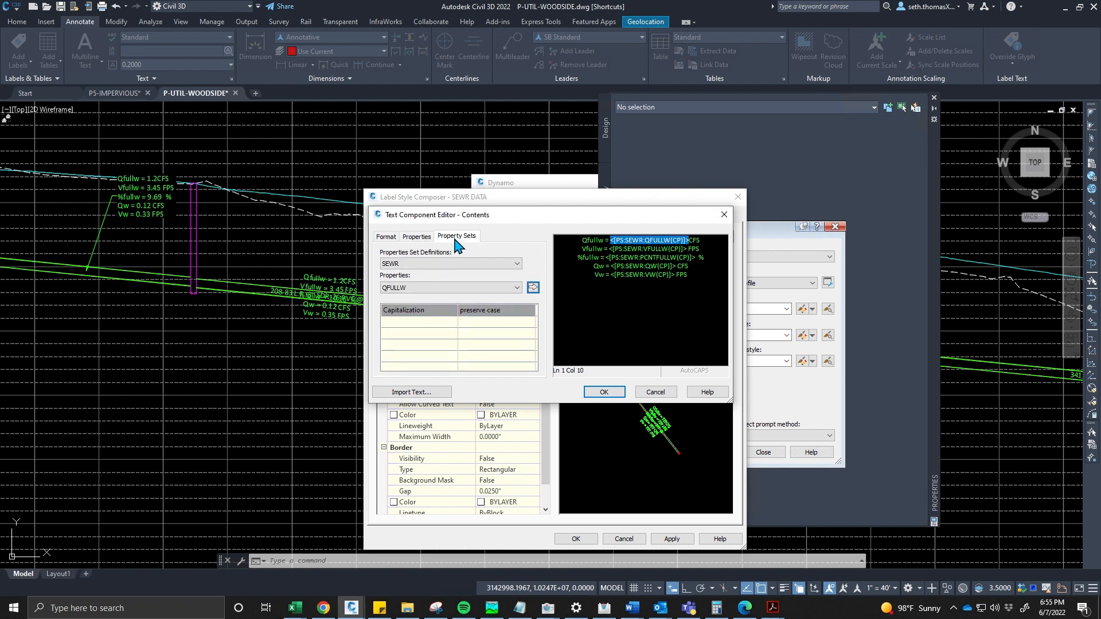
click(465, 289)
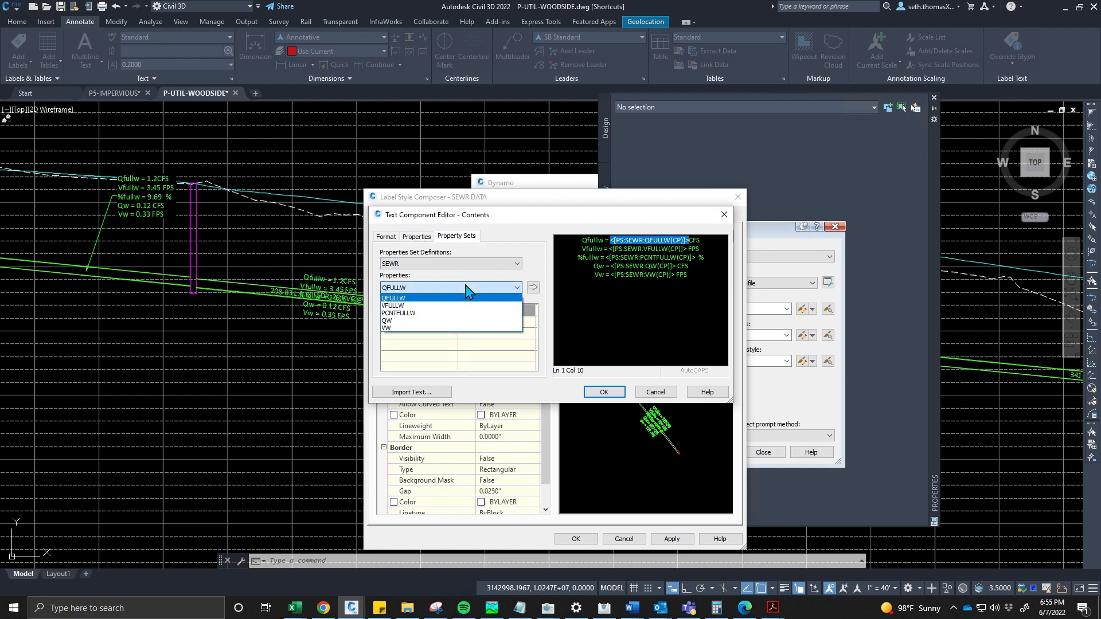
click(466, 289)
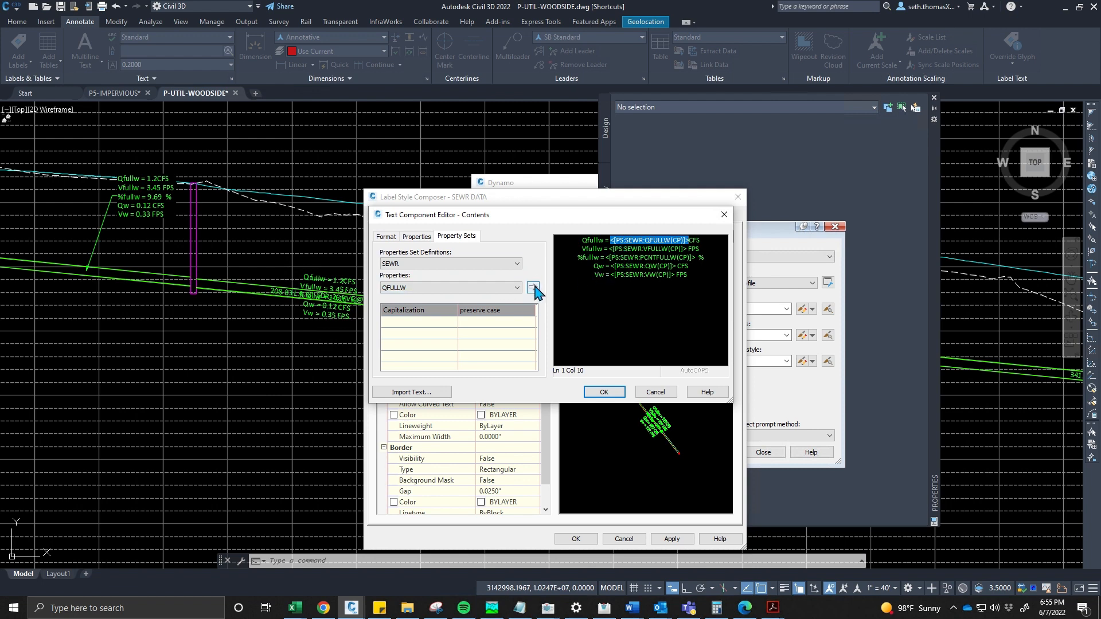
click(507, 287)
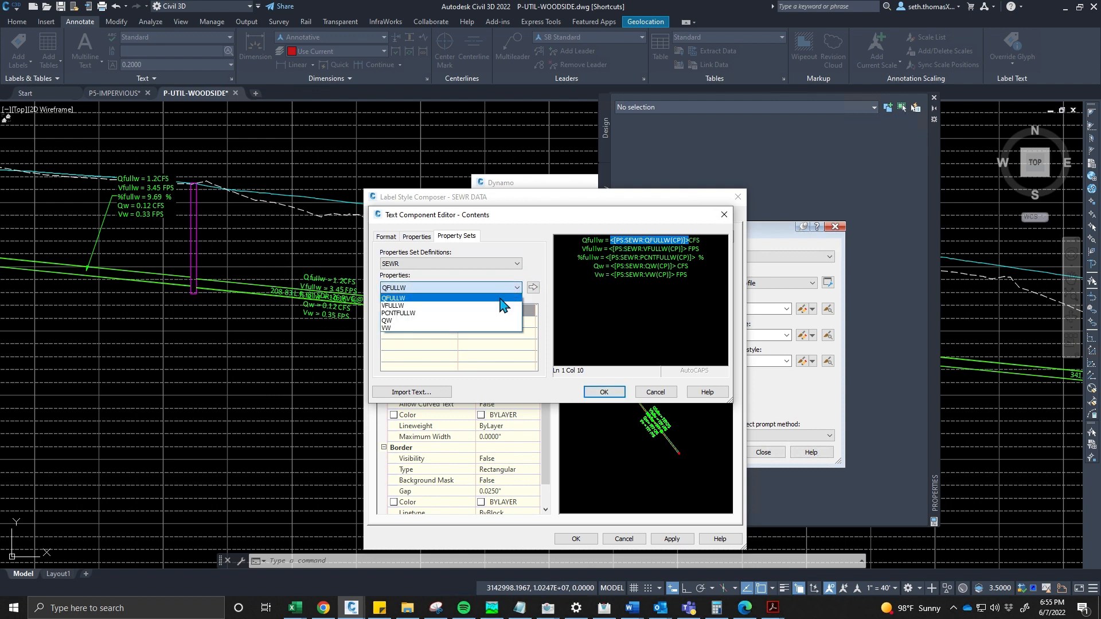
click(638, 261)
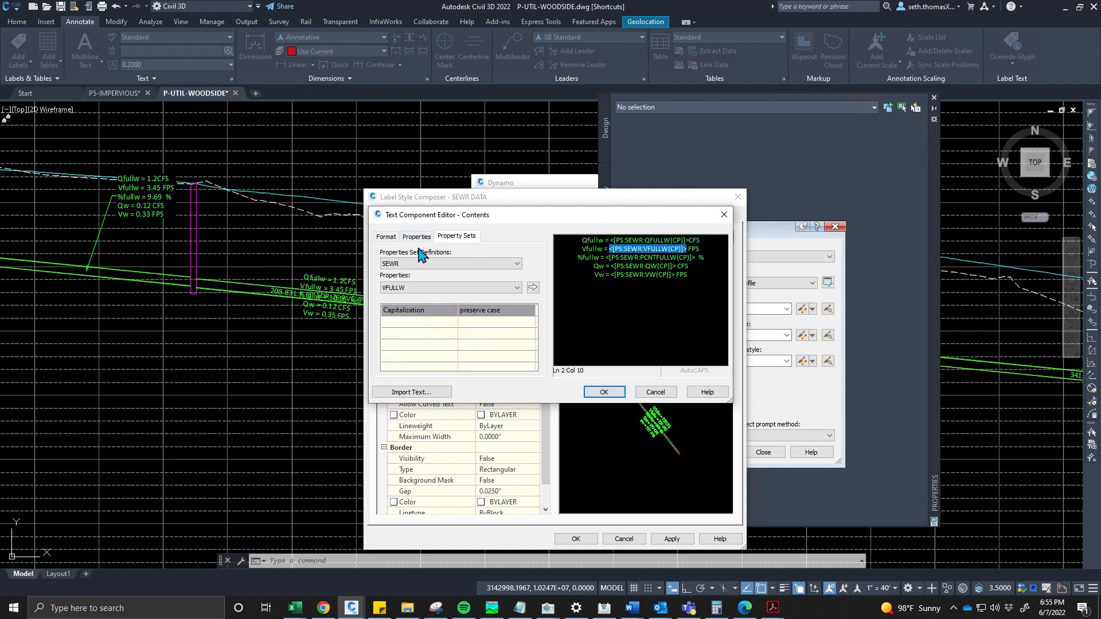
click(655, 392)
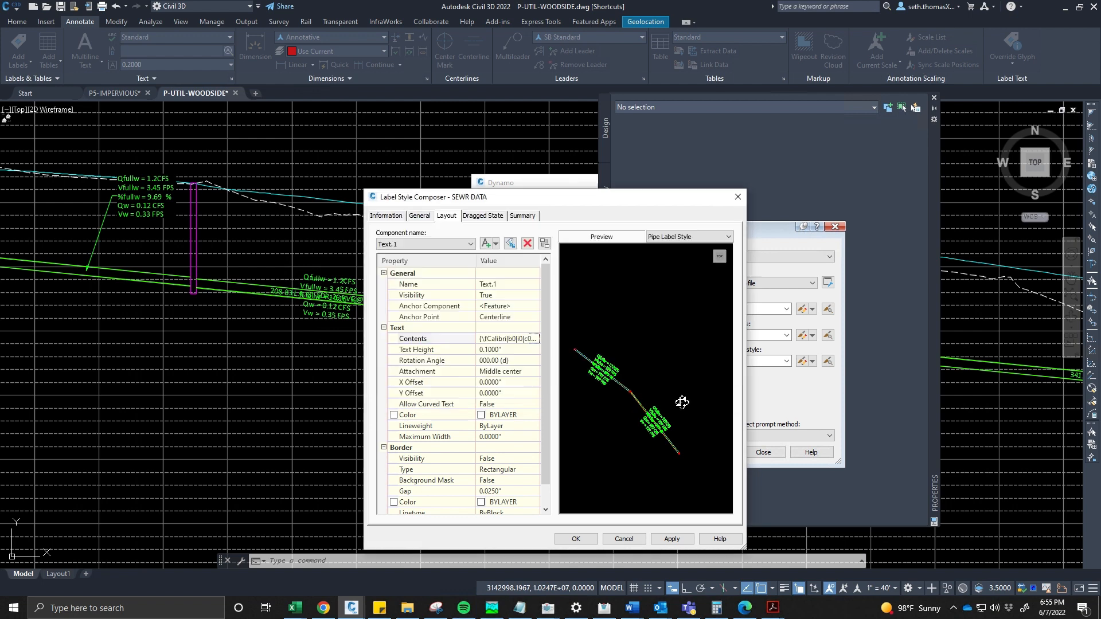
click(623, 540)
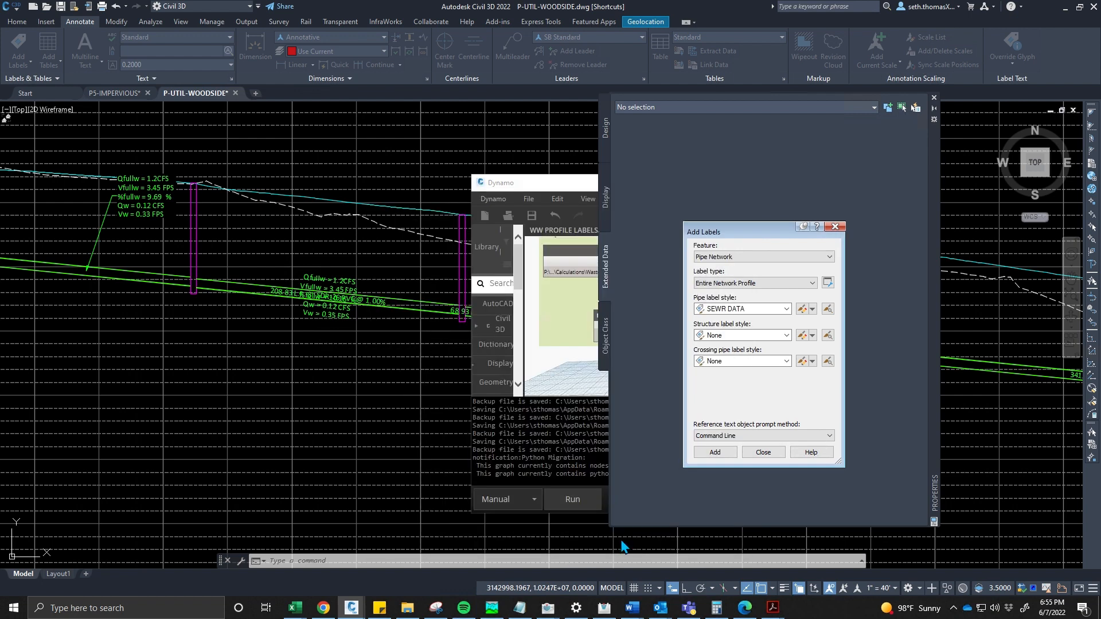
click(755, 453)
- Open the PROFLABELS_UTIL.dyn graph from the _DYNAMO > DRAFTING > SHEET LABELERS > PROFILE LABELS folder in Dynamo
click(569, 300)
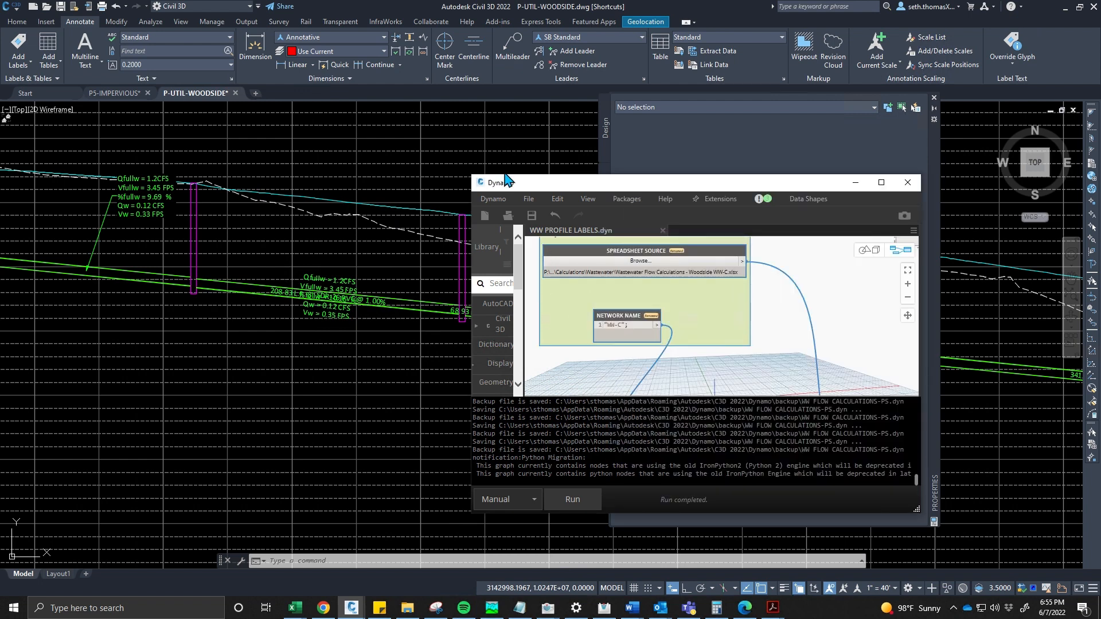
click(529, 199)
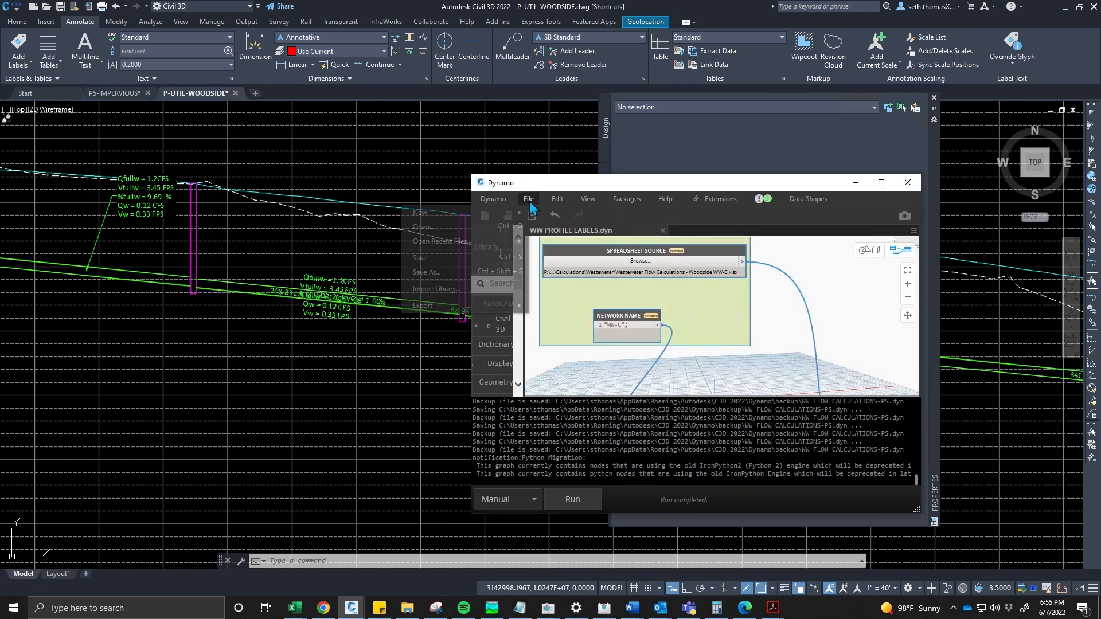
click(445, 228)
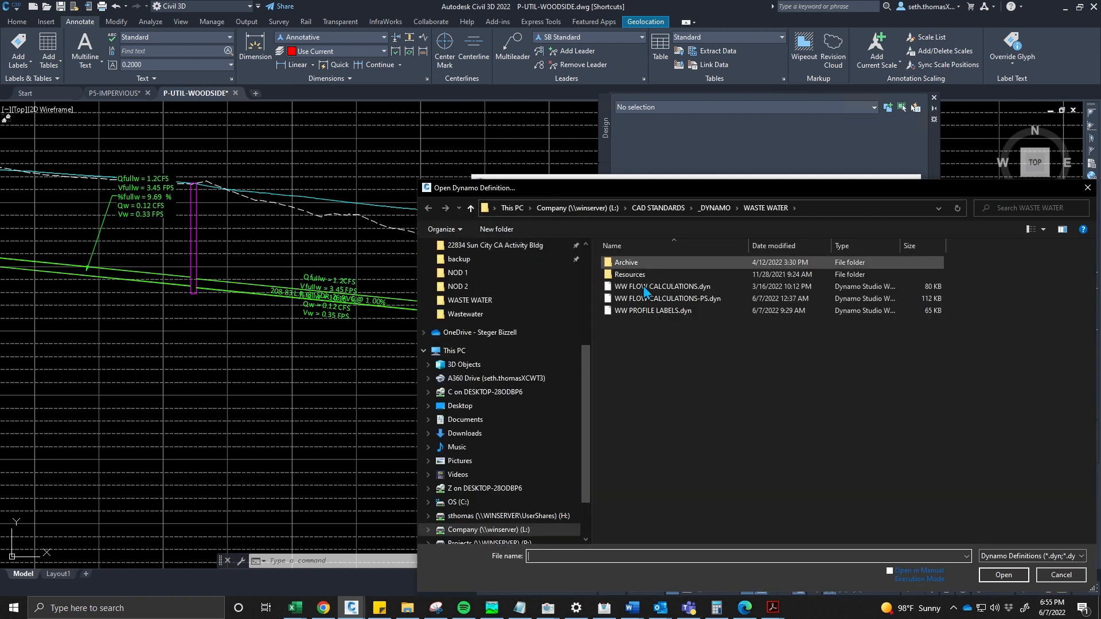
click(715, 208)
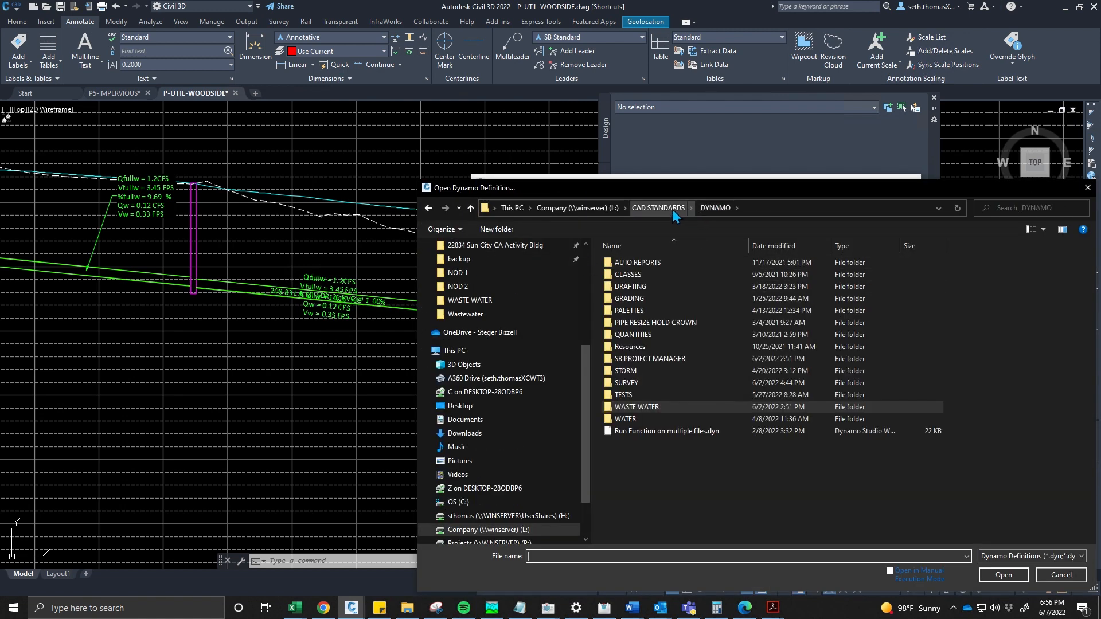
double_click(648, 286)
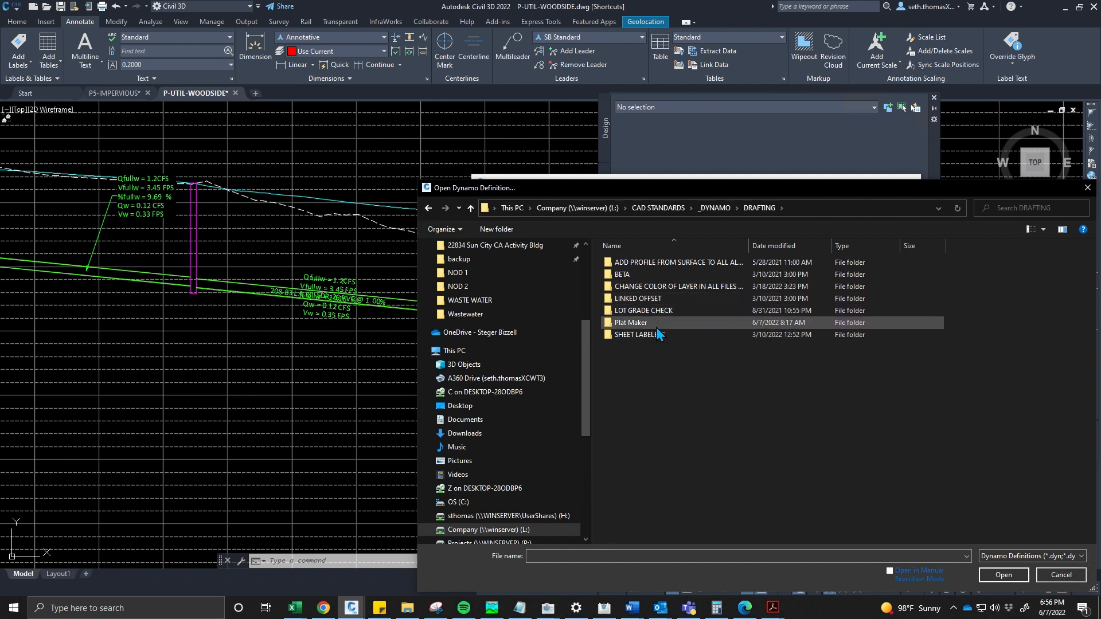
double_click(636, 334)
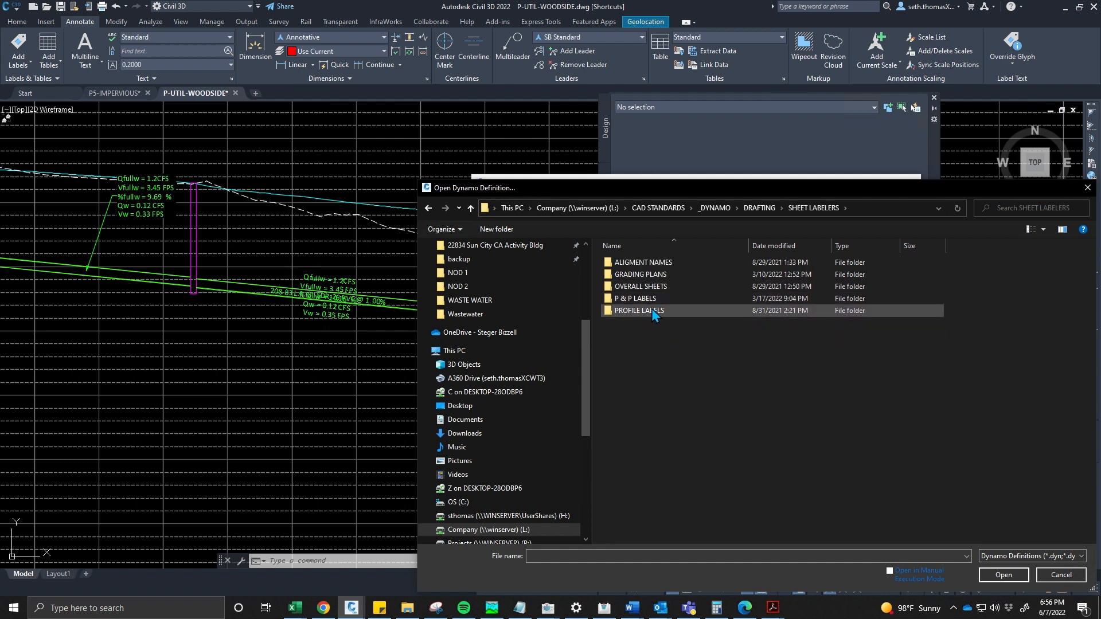
double_click(652, 314)
double_click(654, 266)
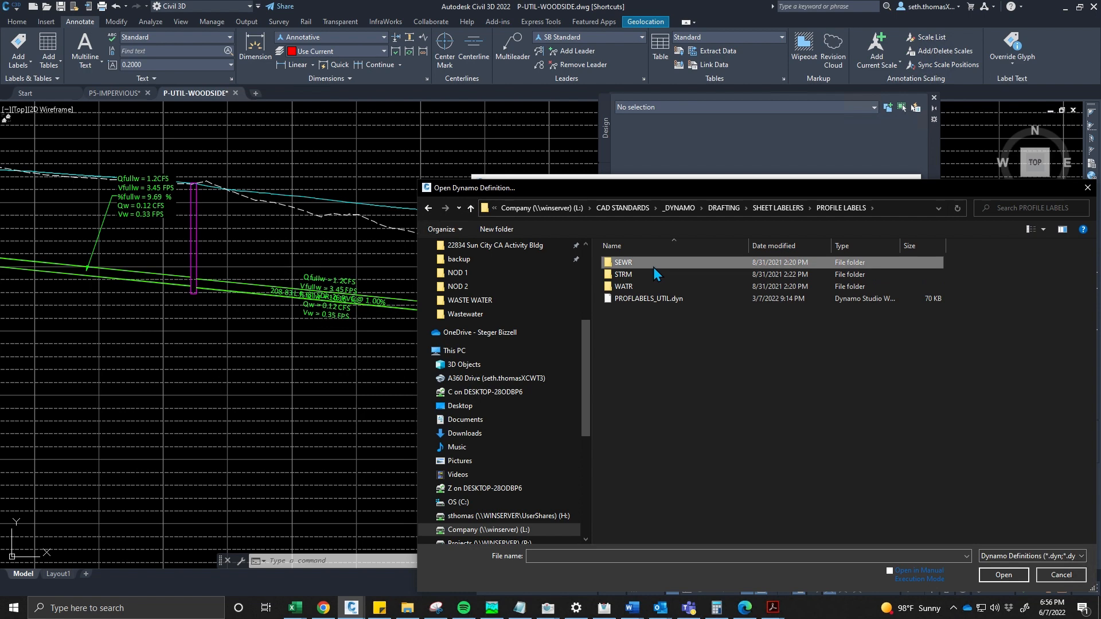
click(820, 207)
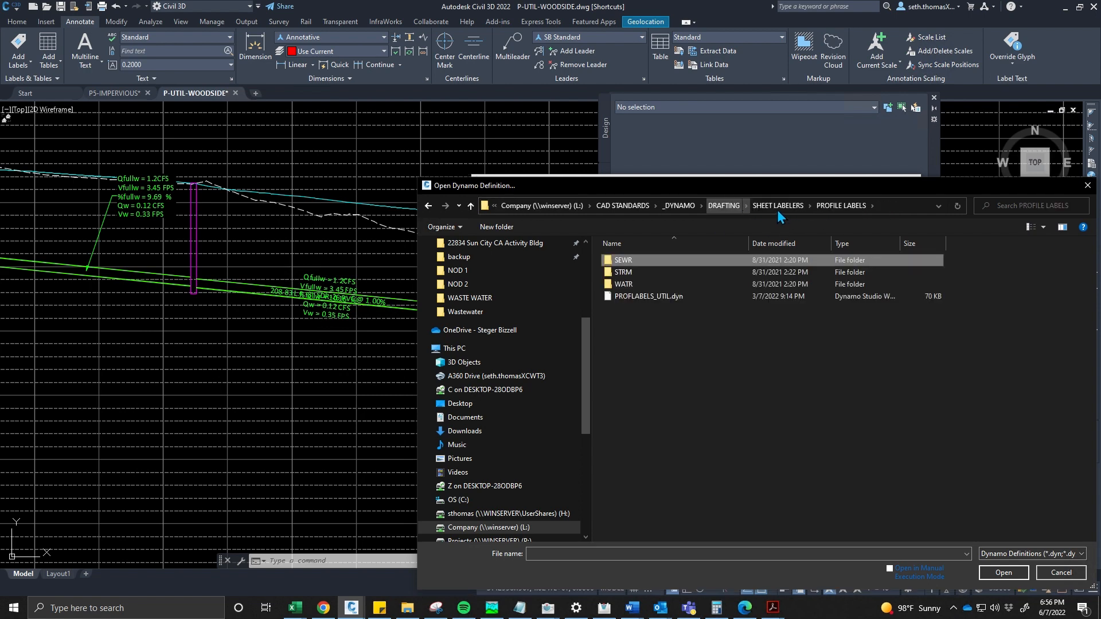
click(676, 296)
click(984, 574)
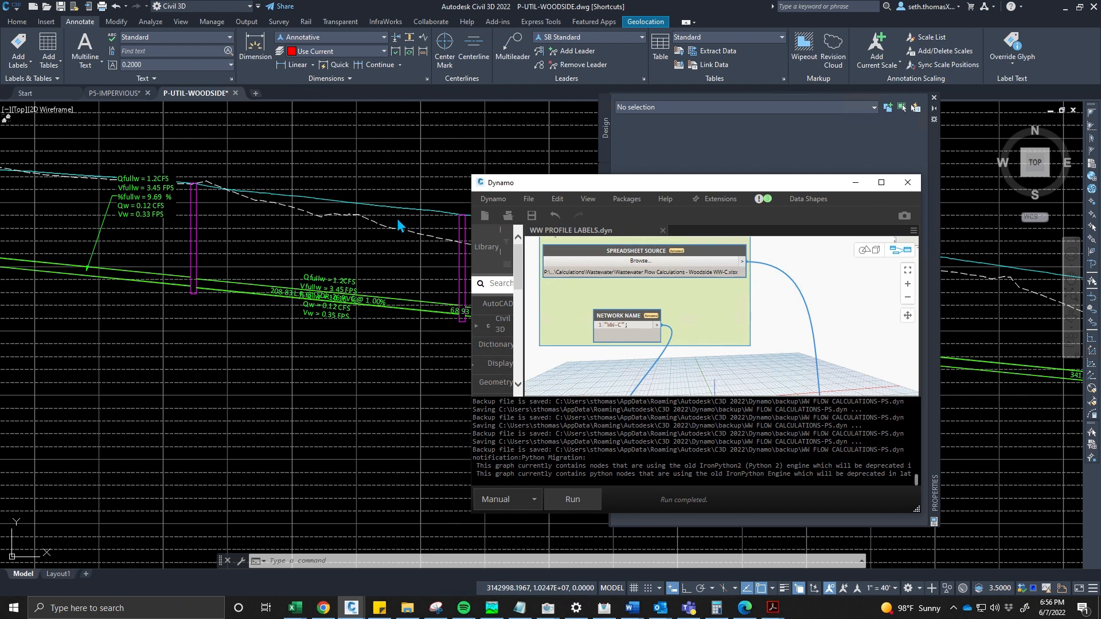
- Rename the code block feeding PipeNetwork.ByName to NETWORK NAME and run the graph
click(867, 403)
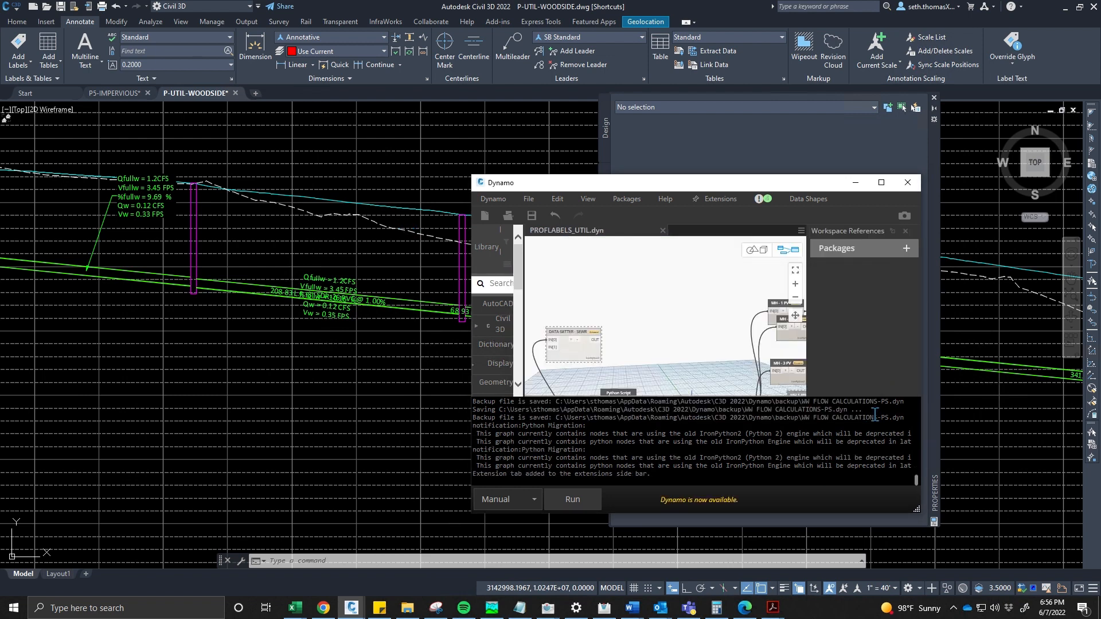
middle_drag(675, 323, 691, 250)
scroll(636, 323, down, 2)
middle_drag(635, 324, 745, 303)
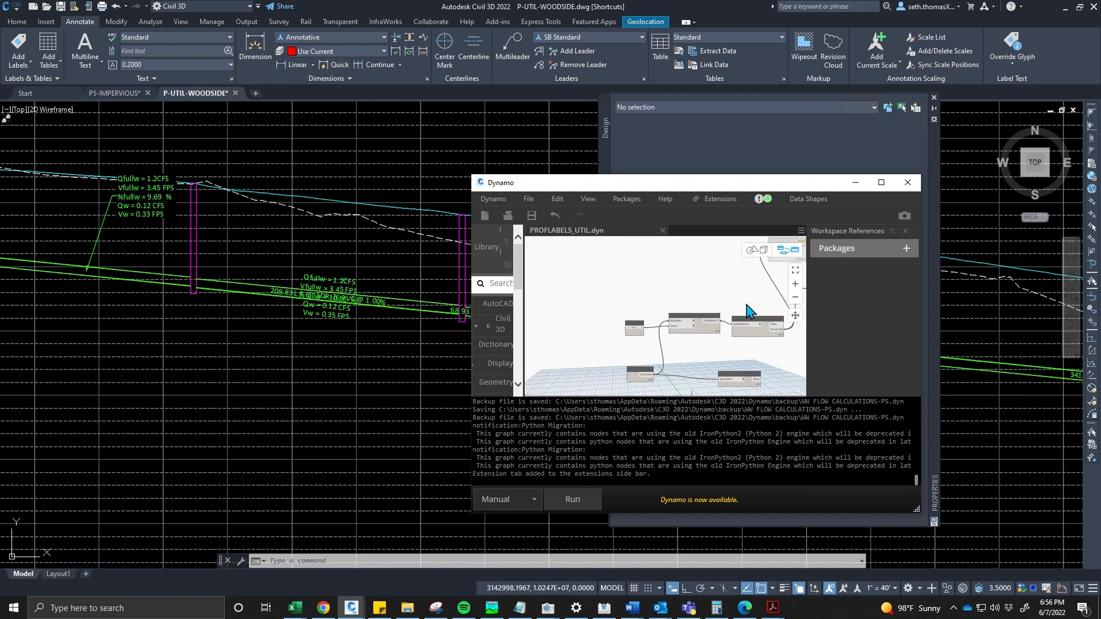
scroll(677, 332, up, 3)
scroll(646, 363, up, 2)
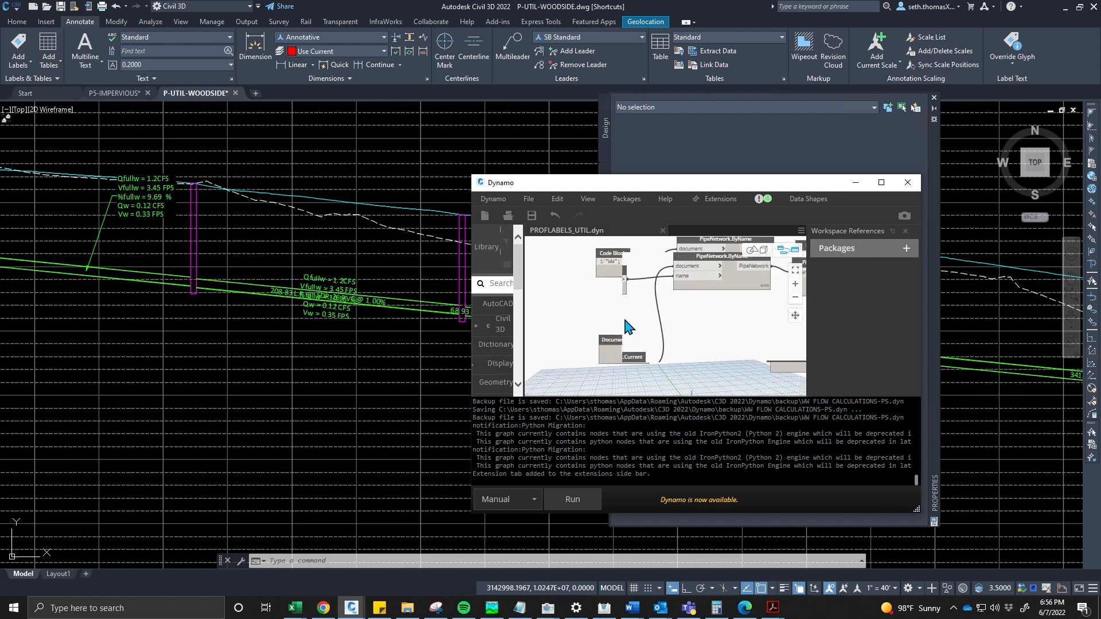
scroll(613, 298, up, 1)
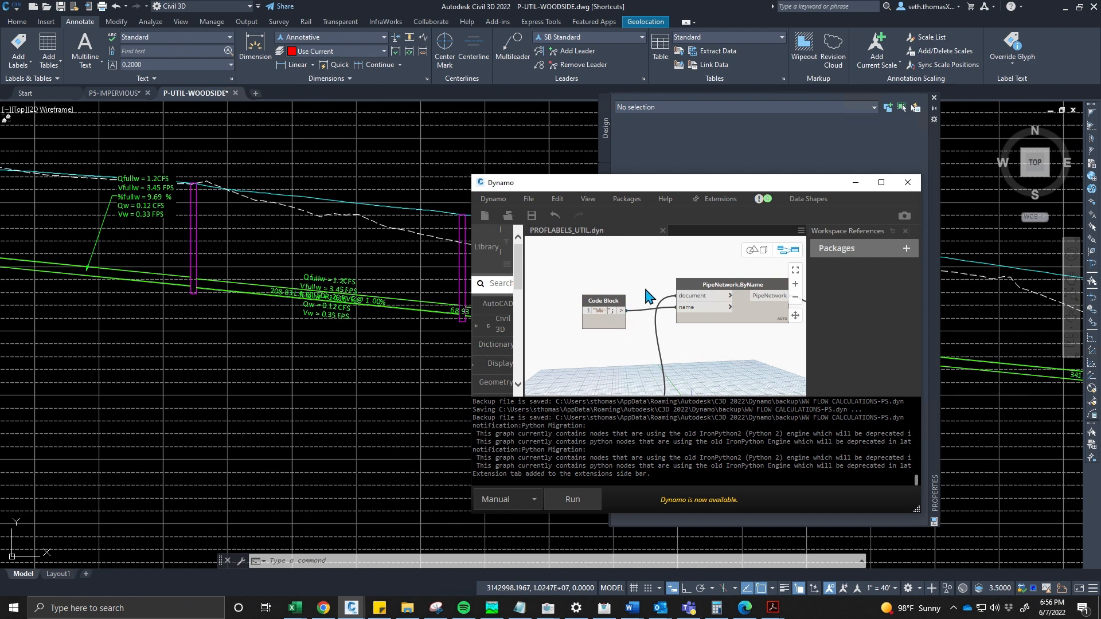
key(BackSpace)
double_click(609, 307)
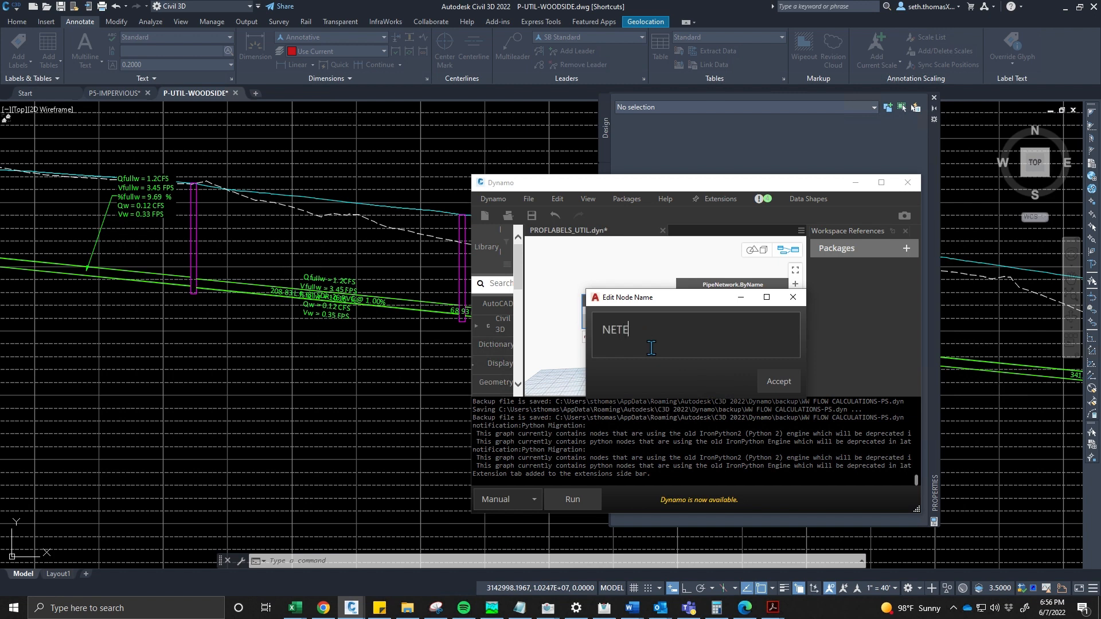
key(Return)
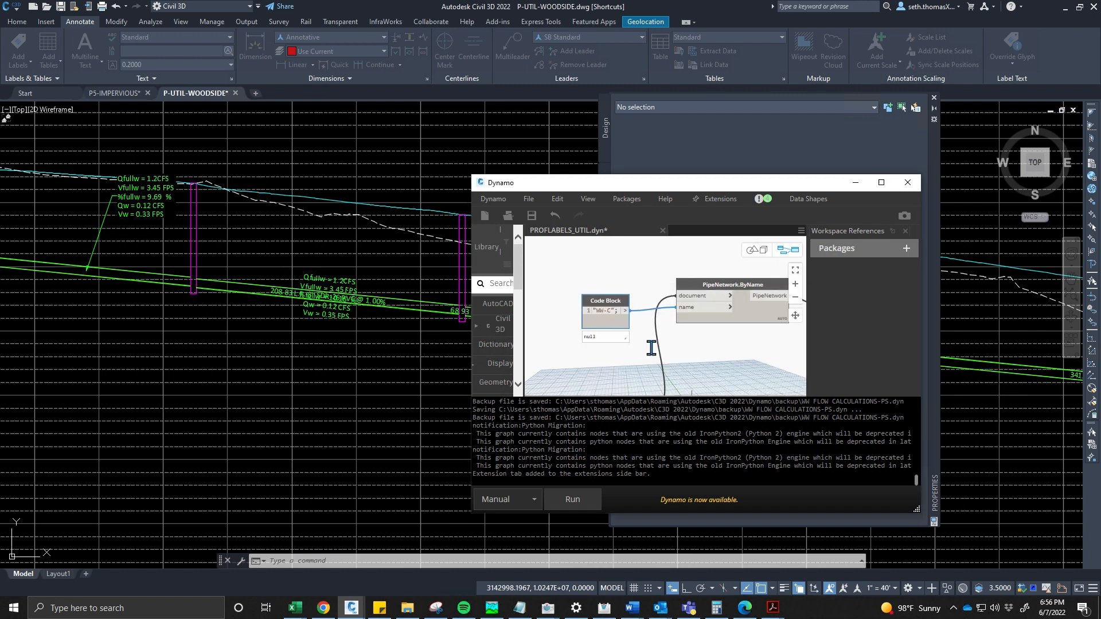
mouse_move(650, 344)
middle_down()
mouse_move(624, 344)
mouse_move(585, 287)
mouse_move(631, 337)
middle_up()
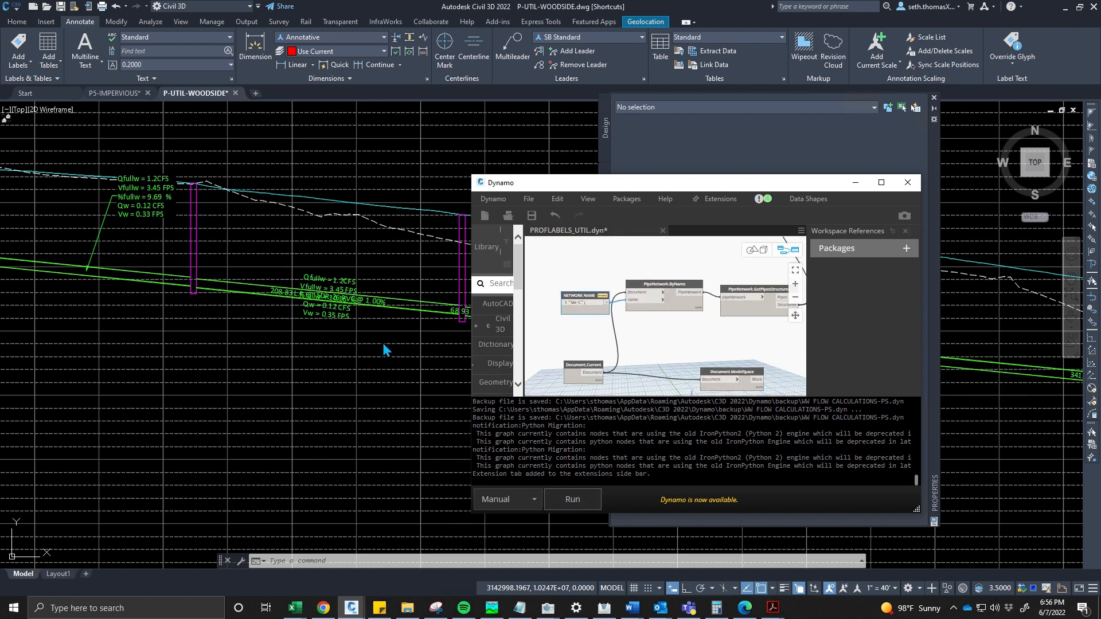
key(F5)
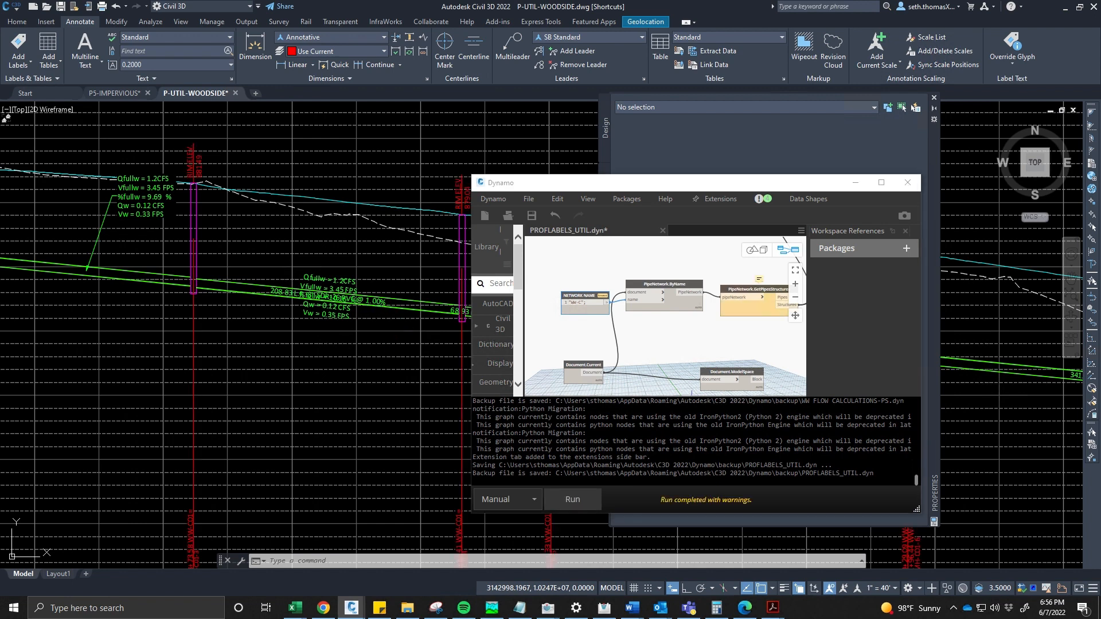
- Zoom through the WW-C profile views to inspect the structure and pipe labels produced by the graph
scroll(320, 306, down, 2)
scroll(319, 306, down, 5)
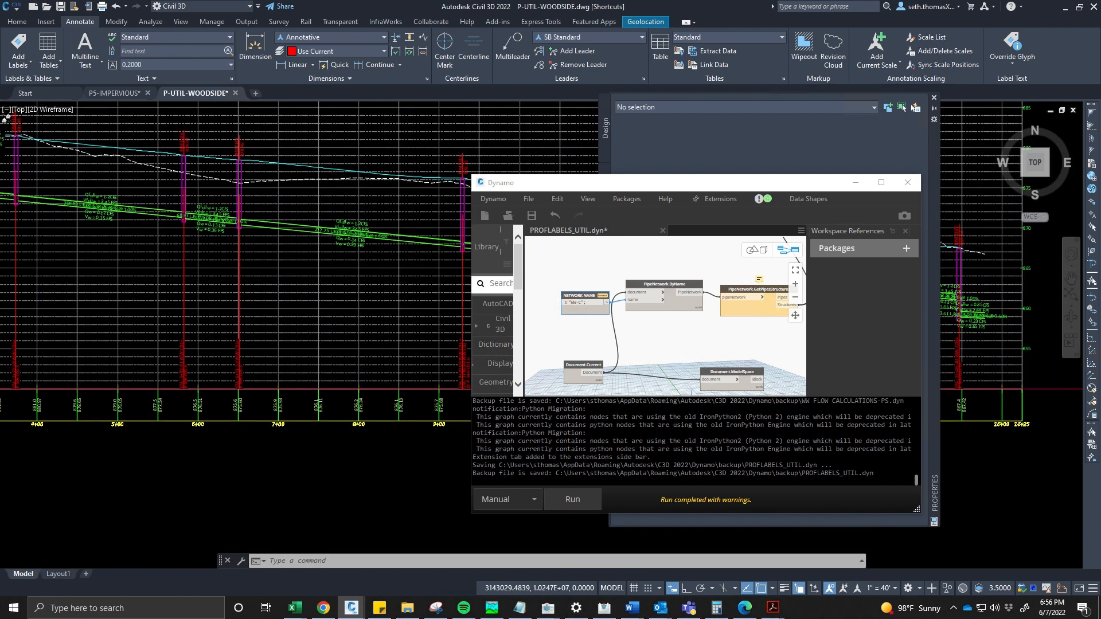
scroll(353, 266, down, 4)
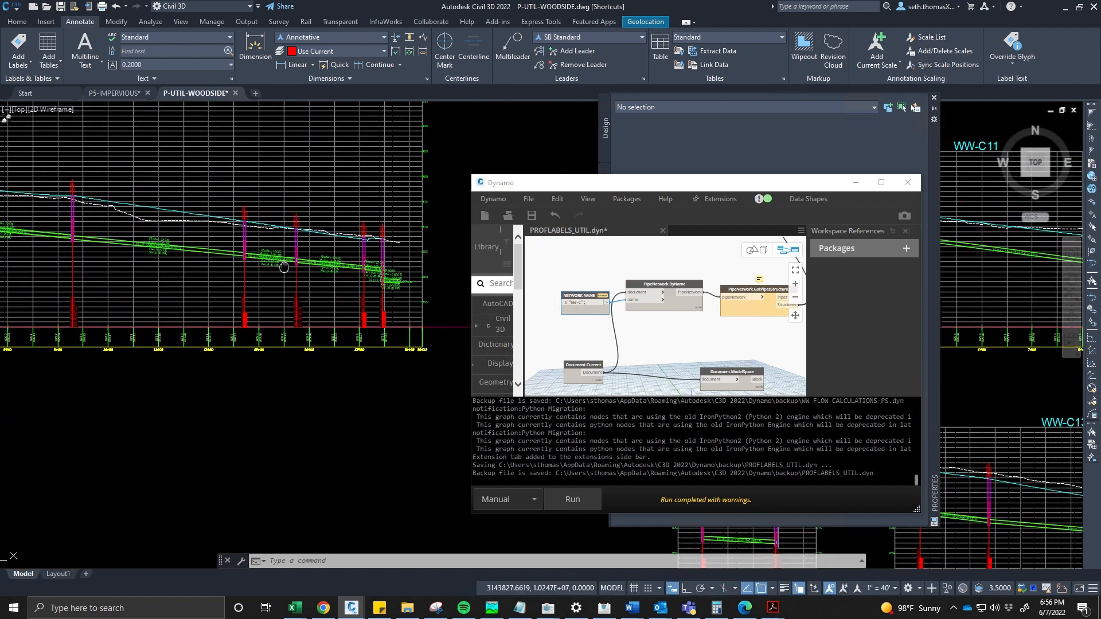
scroll(353, 265, down, 5)
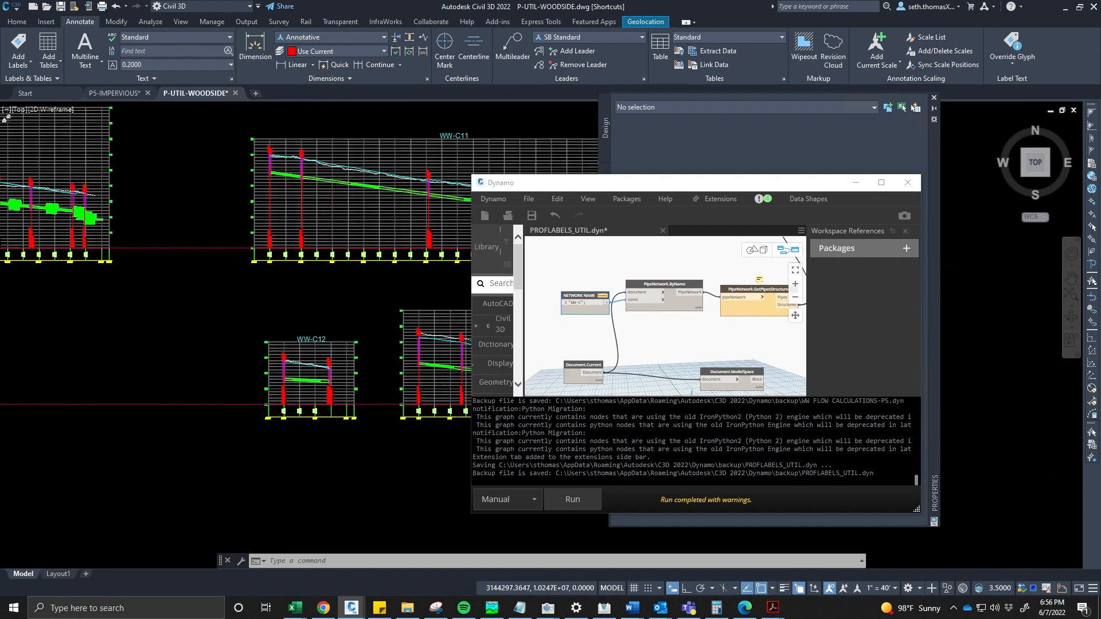
scroll(194, 227, up, 8)
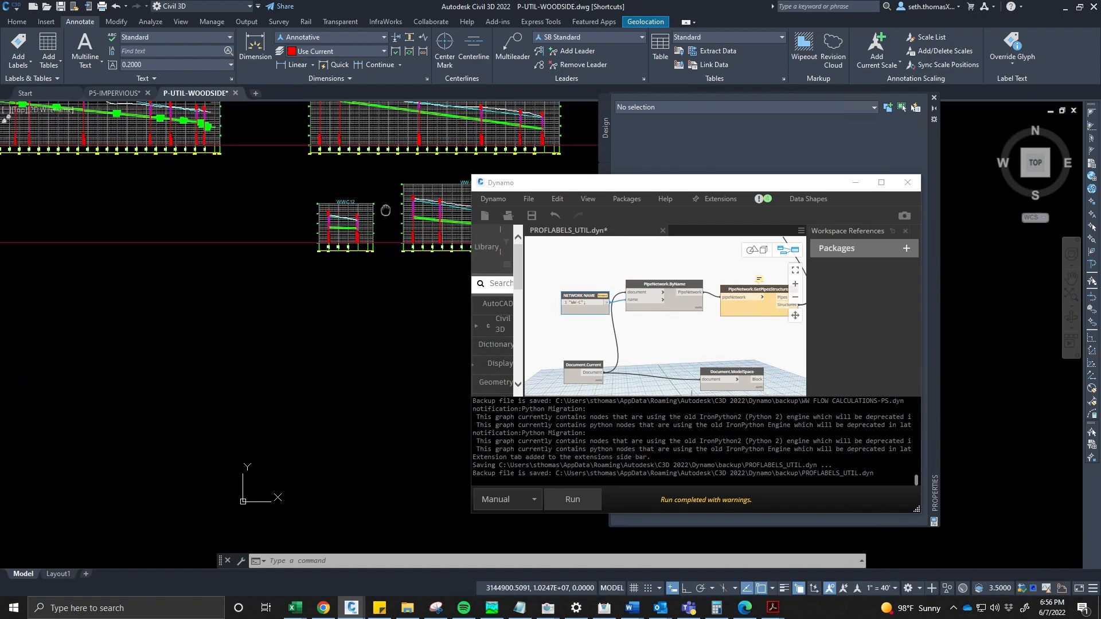
scroll(286, 327, up, 8)
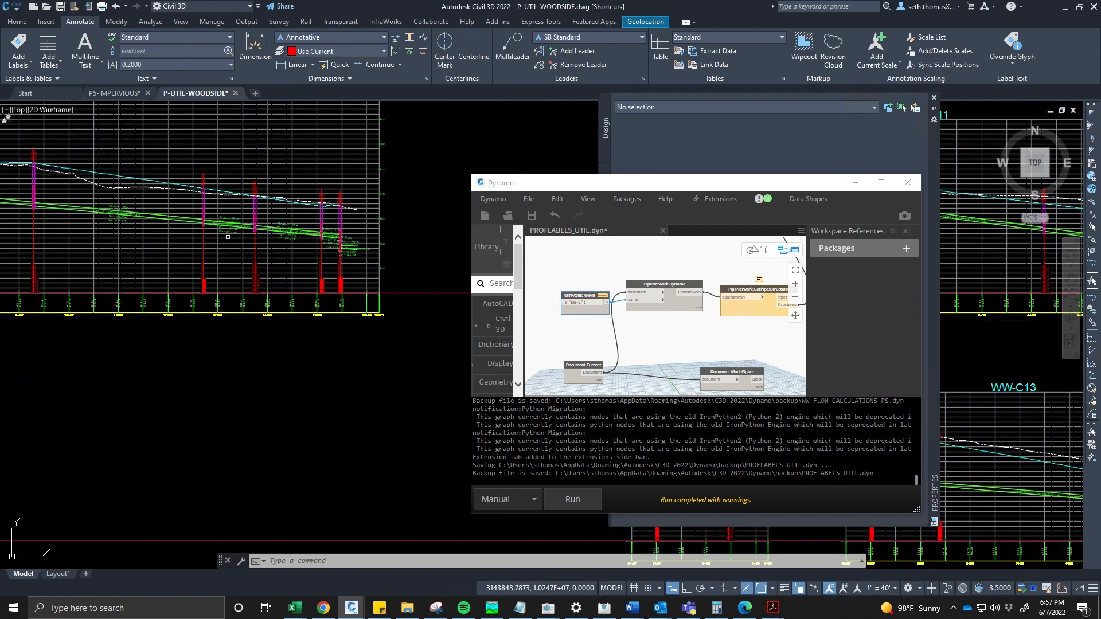
middle_drag(270, 273, 275, 392)
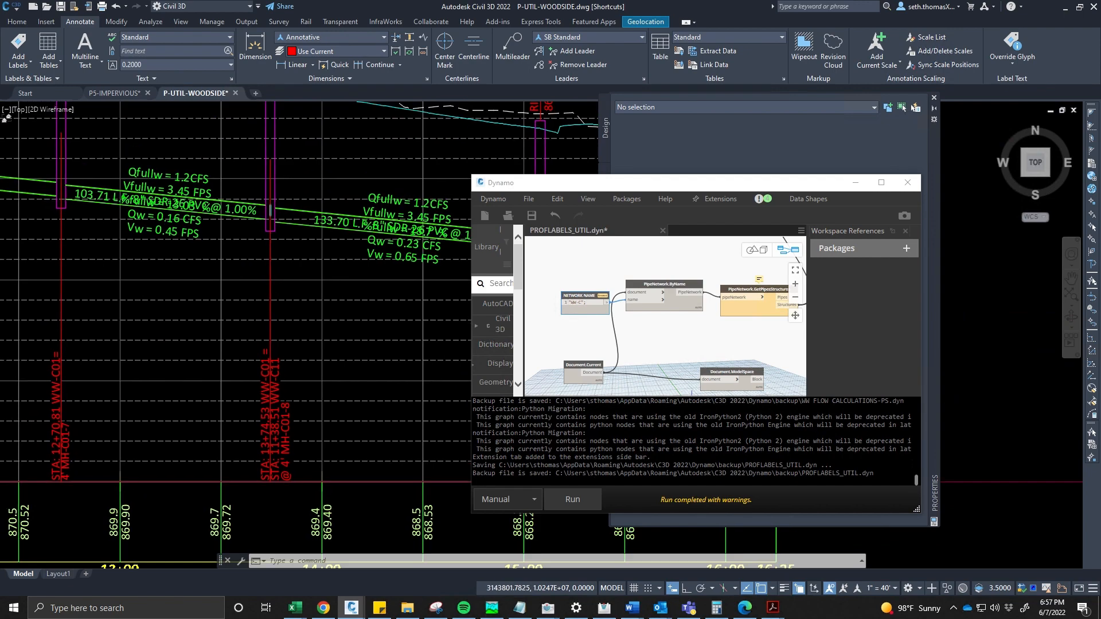
scroll(120, 303, down, 10)
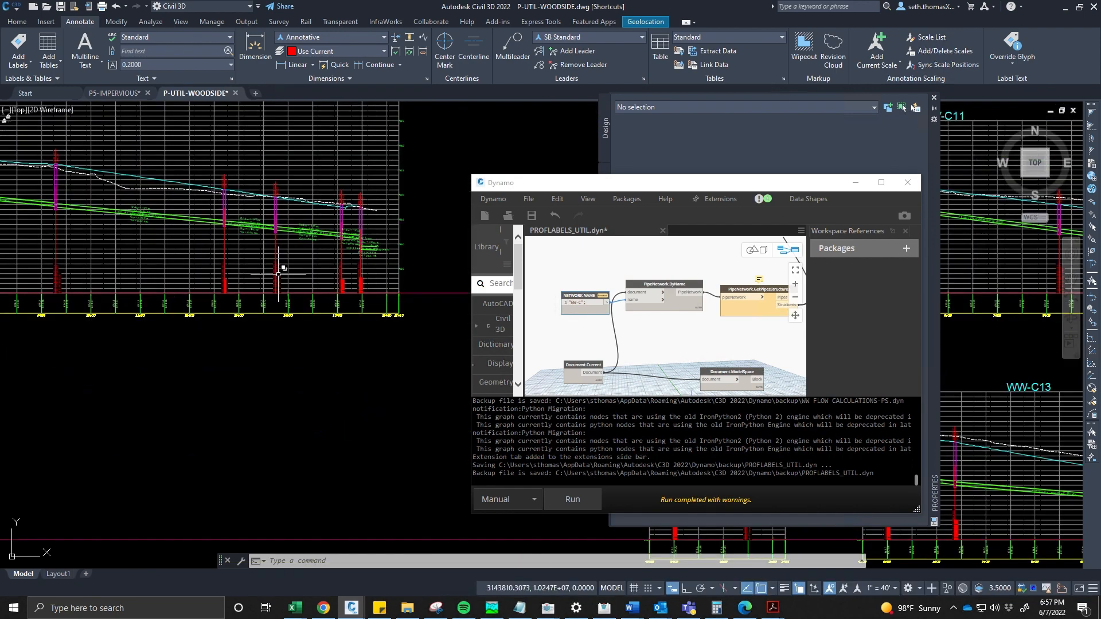
scroll(119, 303, up, 8)
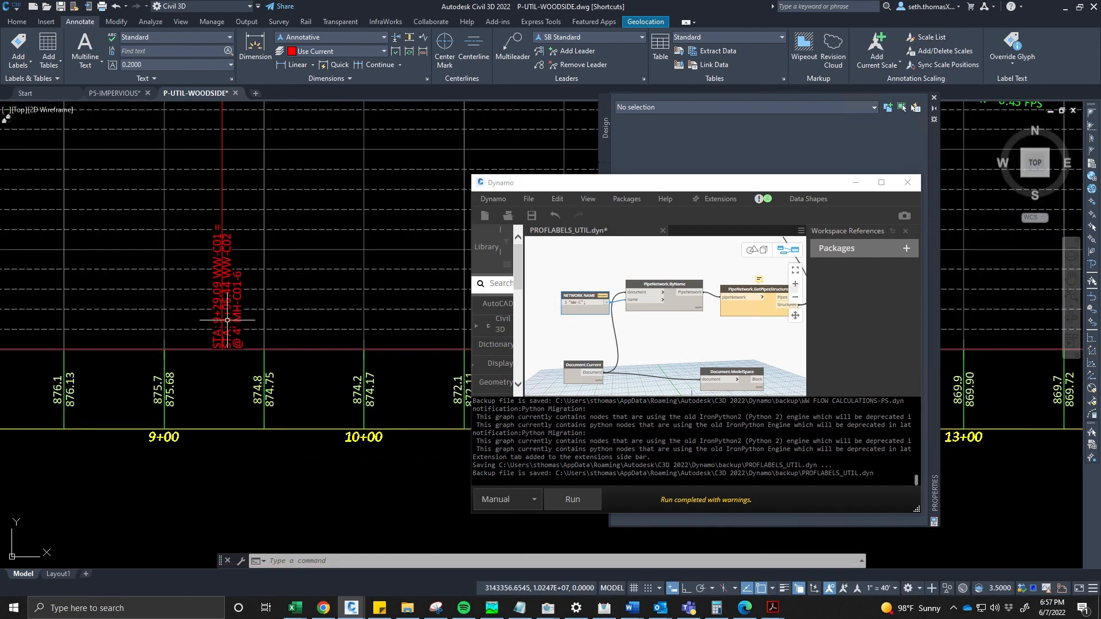
scroll(240, 322, down, 6)
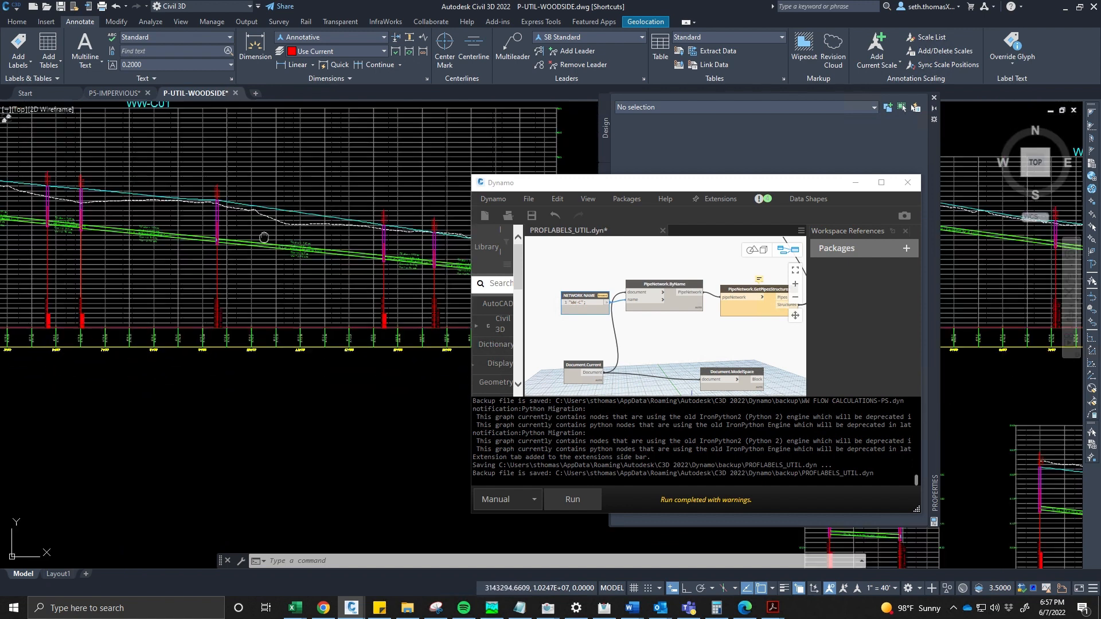
scroll(147, 304, up, 6)
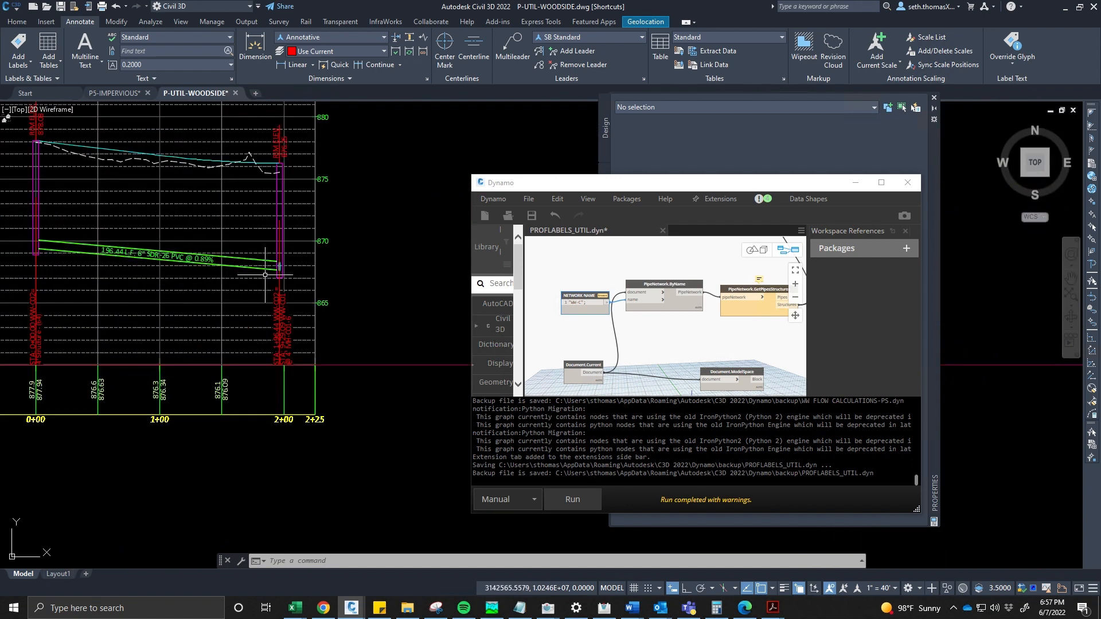
scroll(264, 275, down, 5)
middle_drag(216, 290, 226, 397)
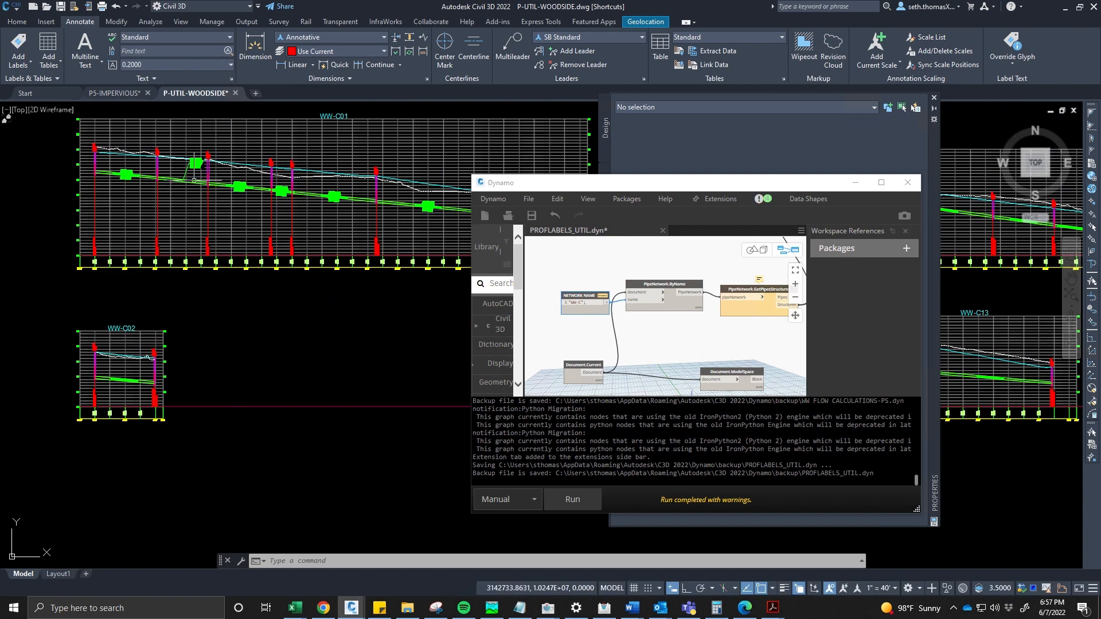
scroll(195, 180, up, 6)
- Stretch a manhole's structure profile label grip down toward the bottom of the structure
click(205, 196)
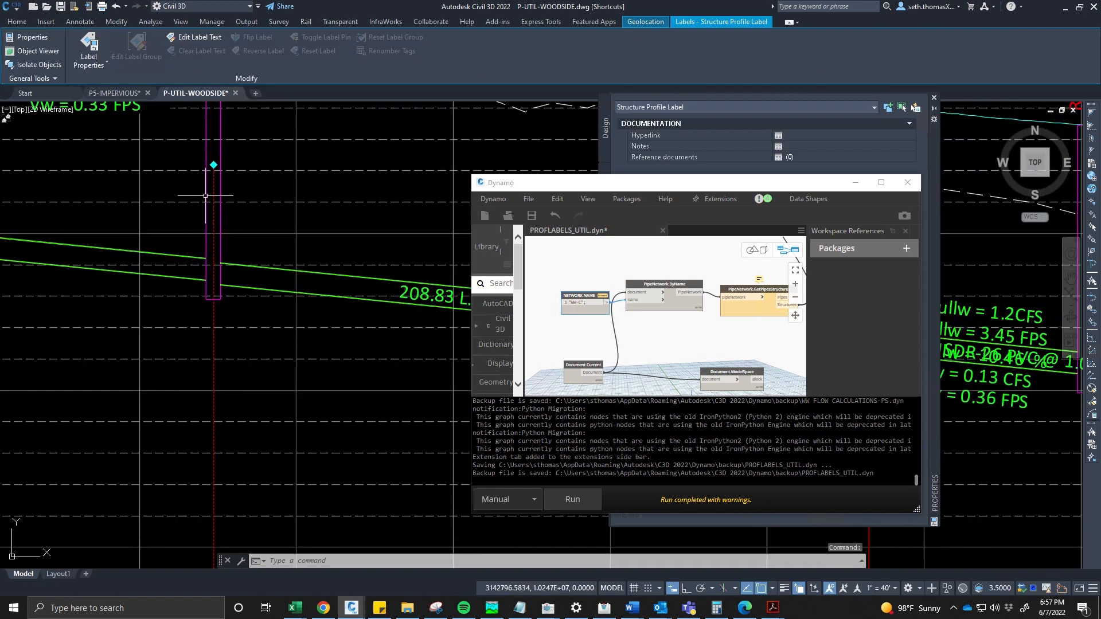
middle_drag(212, 163, 216, 264)
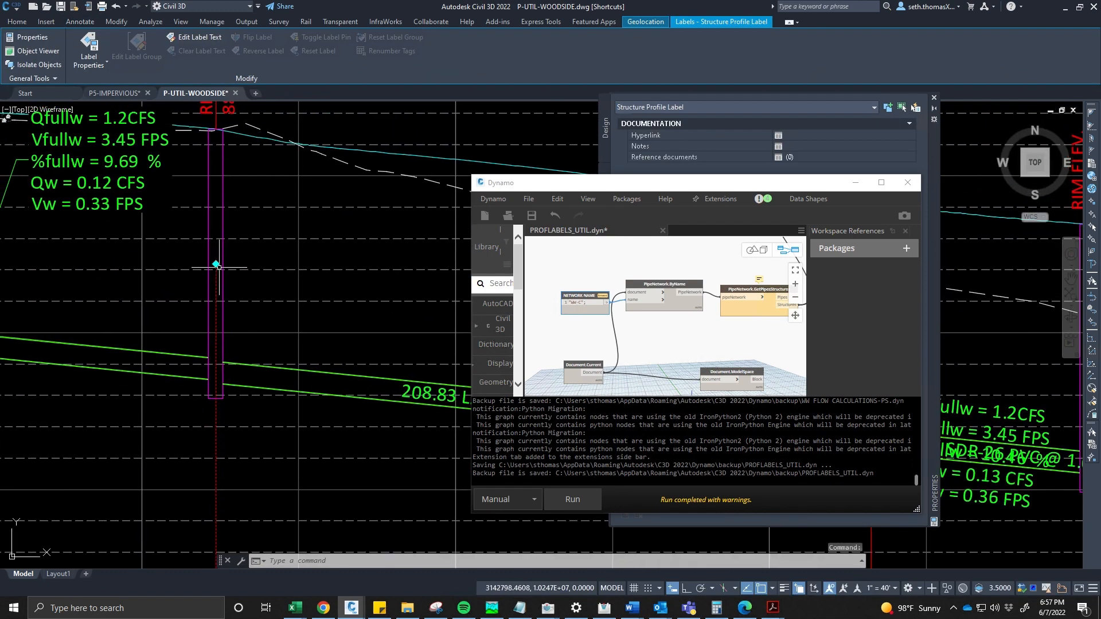
click(216, 265)
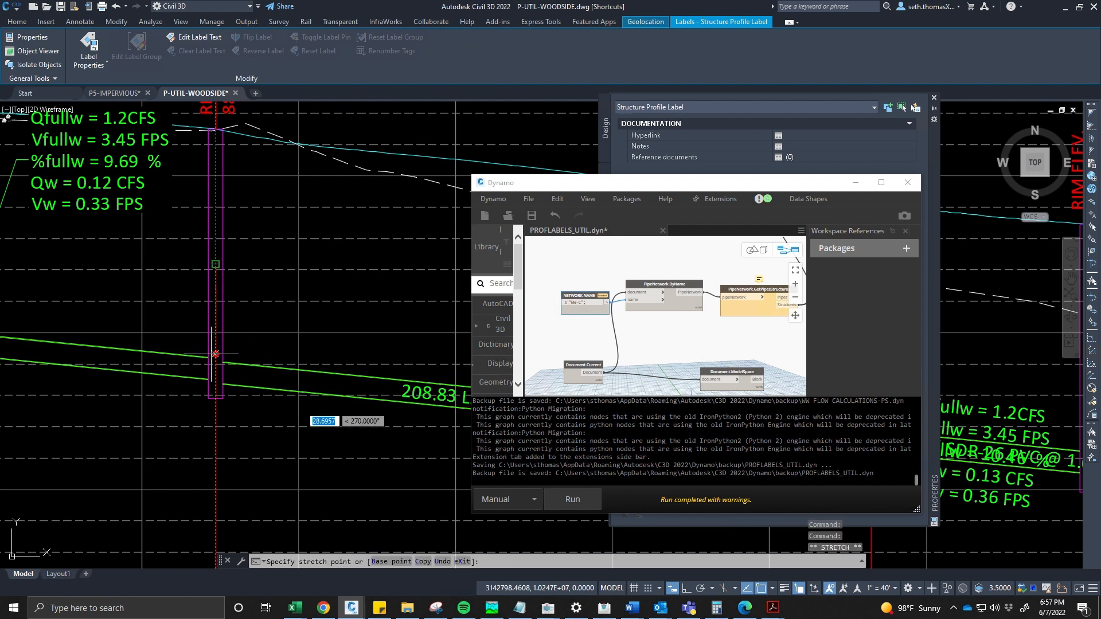
click(215, 399)
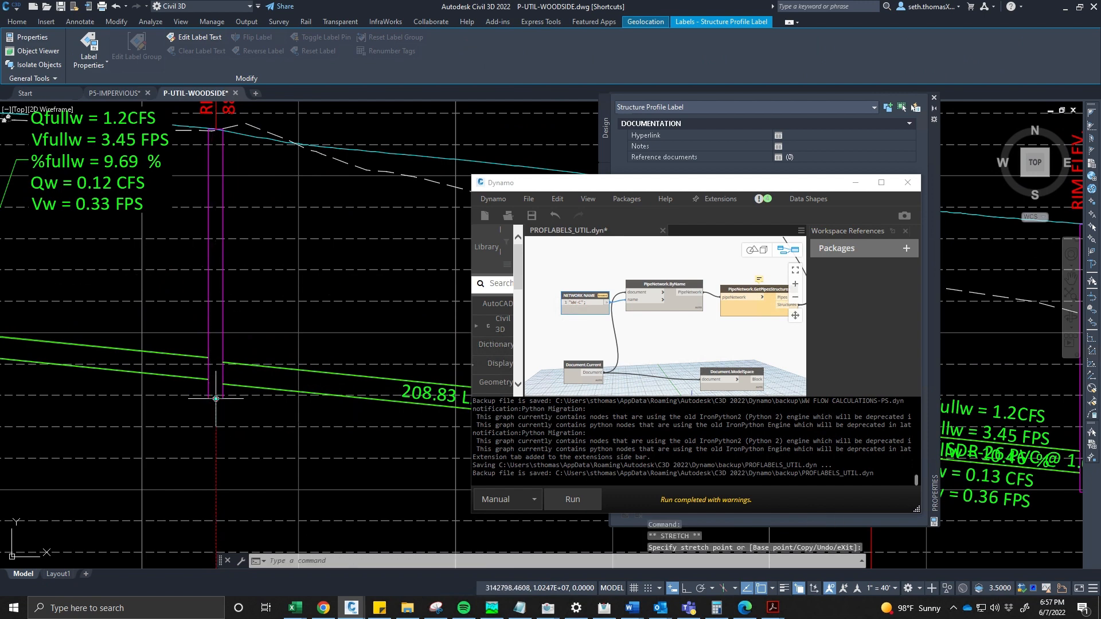
scroll(216, 398, down, 5)
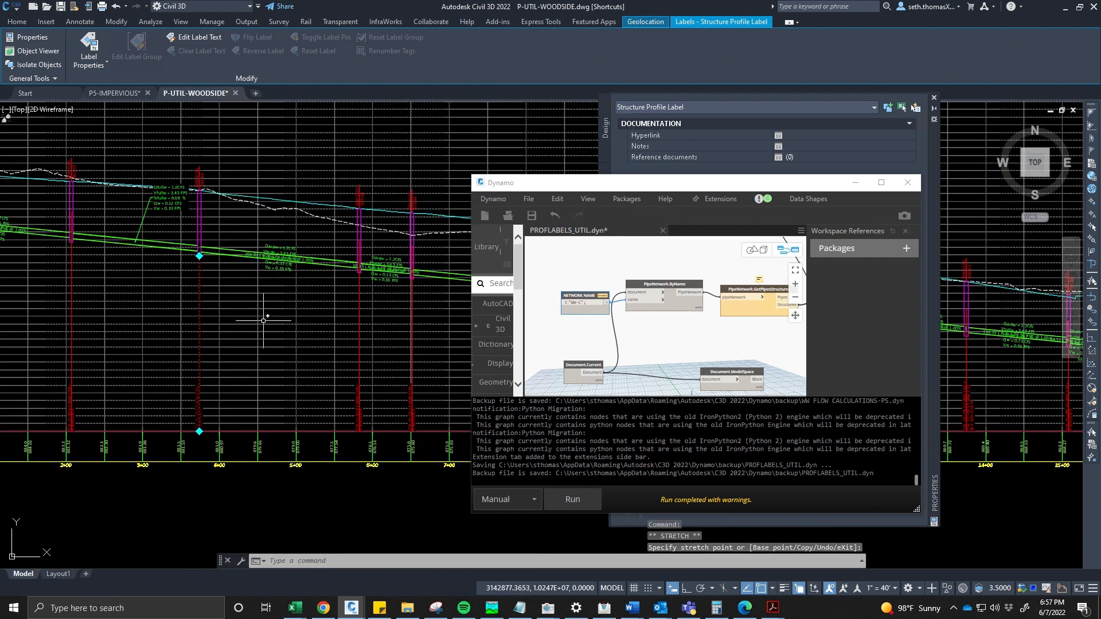
key(Escape)
- Select one of the pipe profile labels to inspect it, then clear the selection
key(Escape)
middle_drag(364, 312, 131, 299)
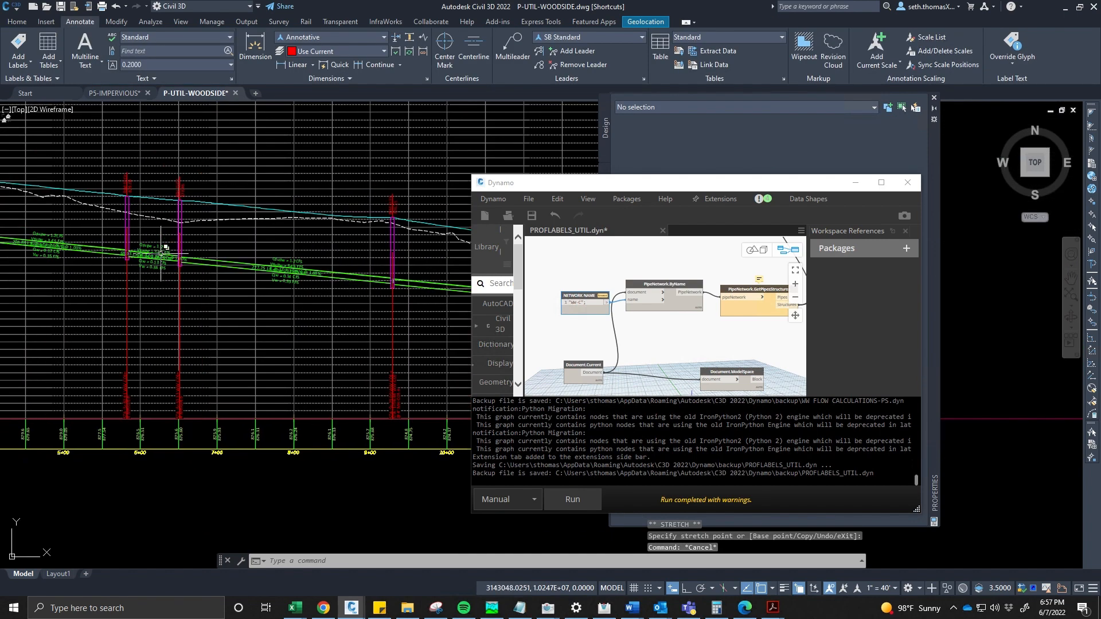
click(154, 247)
click(155, 246)
key(Escape)
key(Escape)
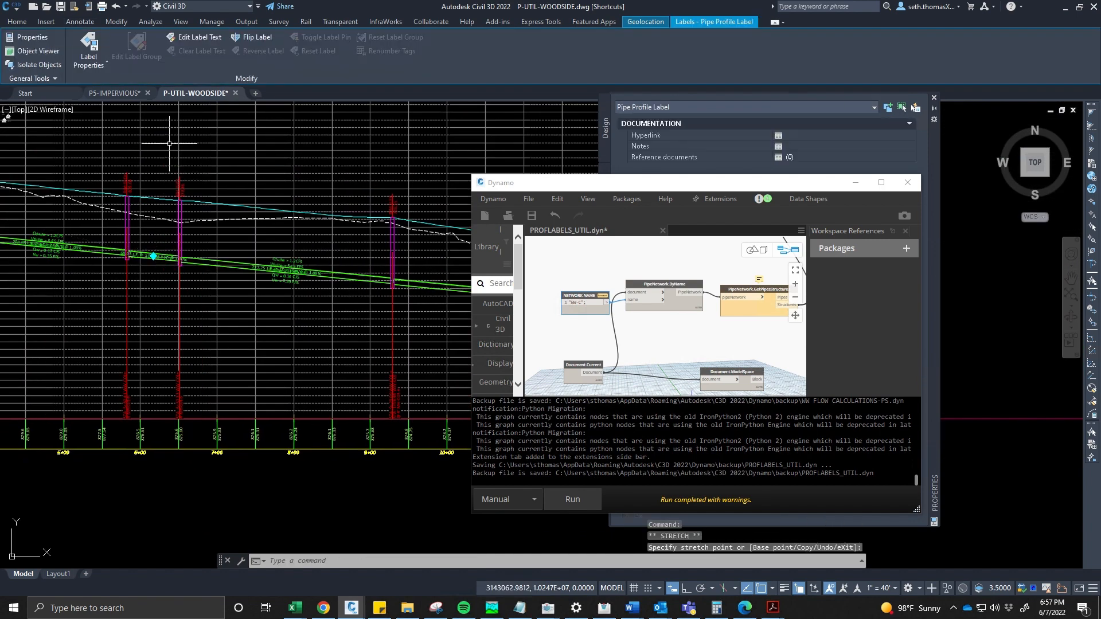
- Zoom out from the WW-C profile views to survey the sewer pipe network in plan view
scroll(174, 220, down, 8)
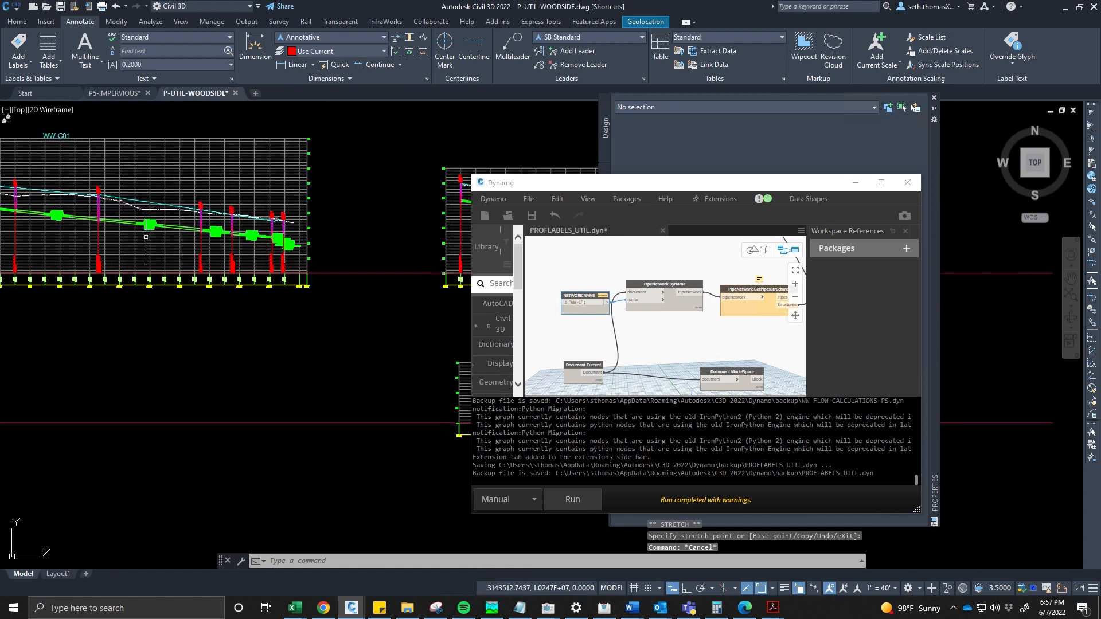
scroll(202, 269, down, 2)
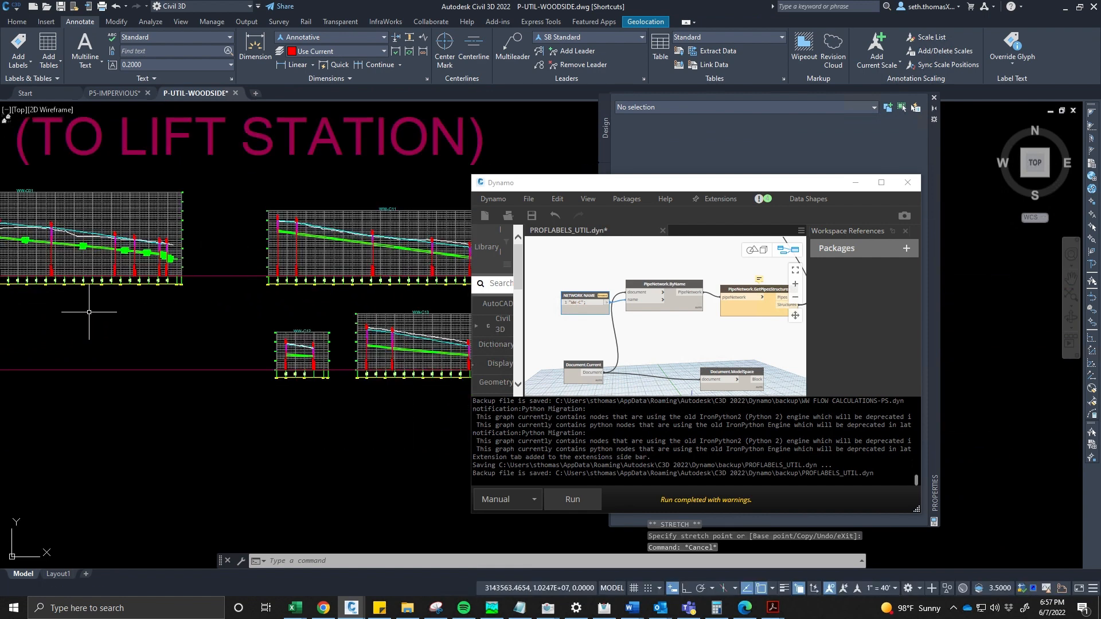
scroll(88, 311, down, 2)
middle_drag(87, 312, 271, 288)
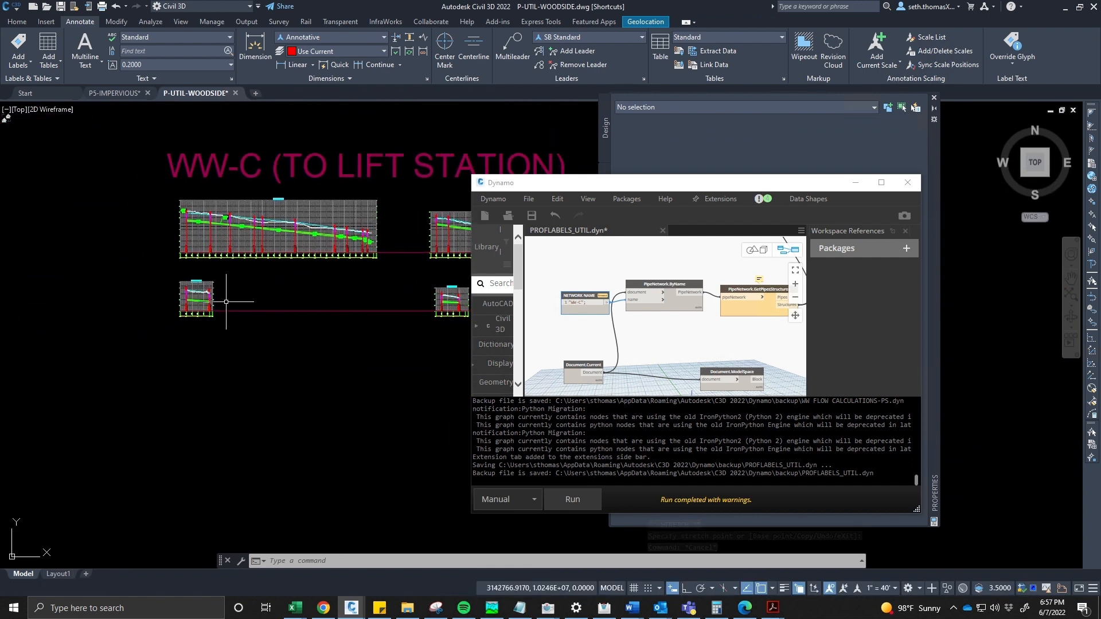
middle_drag(162, 316, 361, 295)
scroll(361, 295, down, 2)
mouse_move(221, 326)
middle_down()
mouse_move(312, 298)
mouse_move(259, 317)
mouse_move(357, 239)
middle_up()
middle_drag(205, 356, 408, 200)
scroll(222, 290, down, 6)
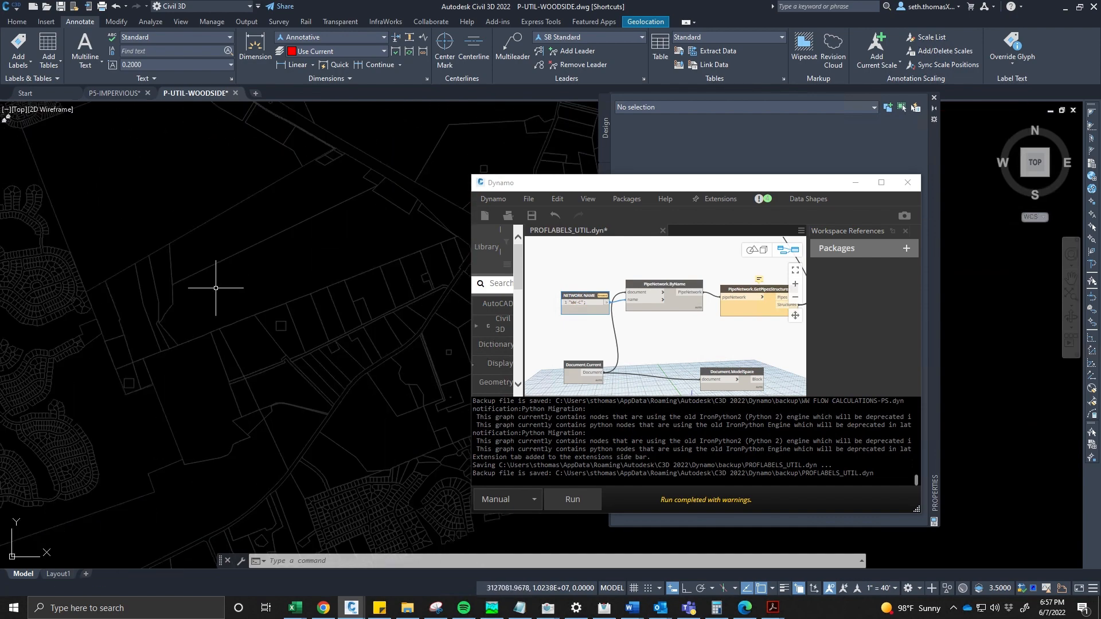
scroll(240, 264, up, 10)
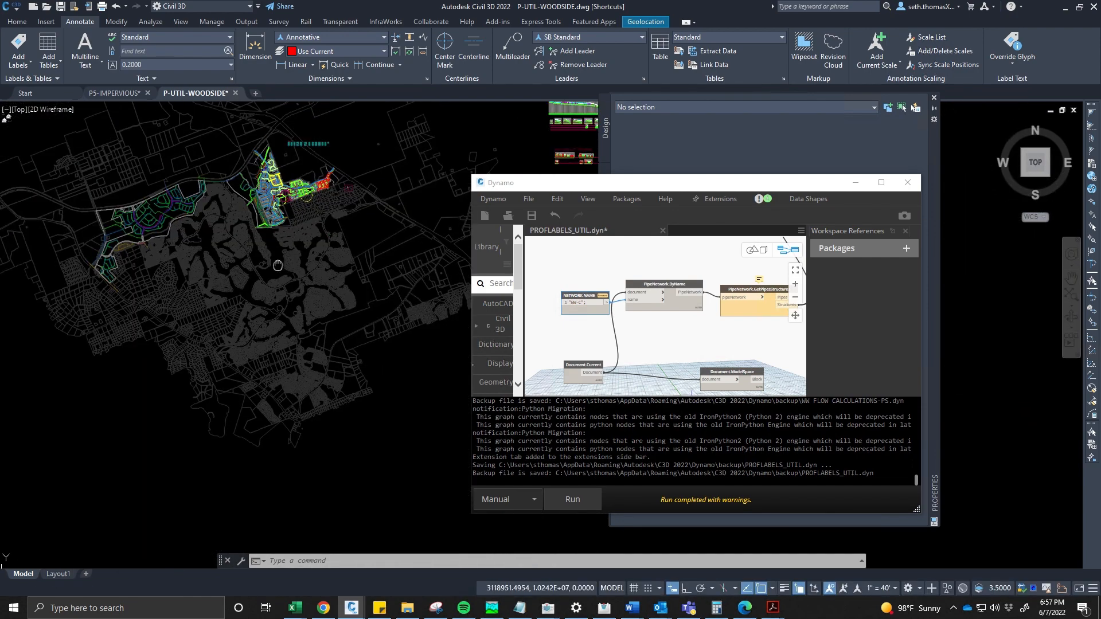
scroll(239, 264, up, 4)
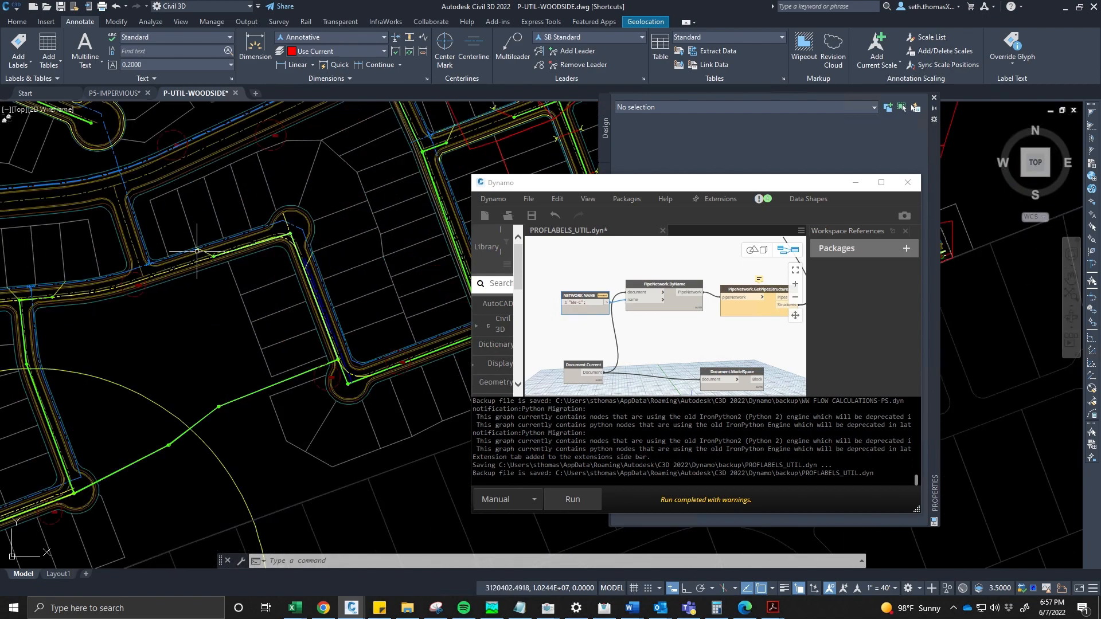
- Pan across the plan view and return to the WW-B and WW-C profile view groups to review them
middle_drag(399, 234, 313, 268)
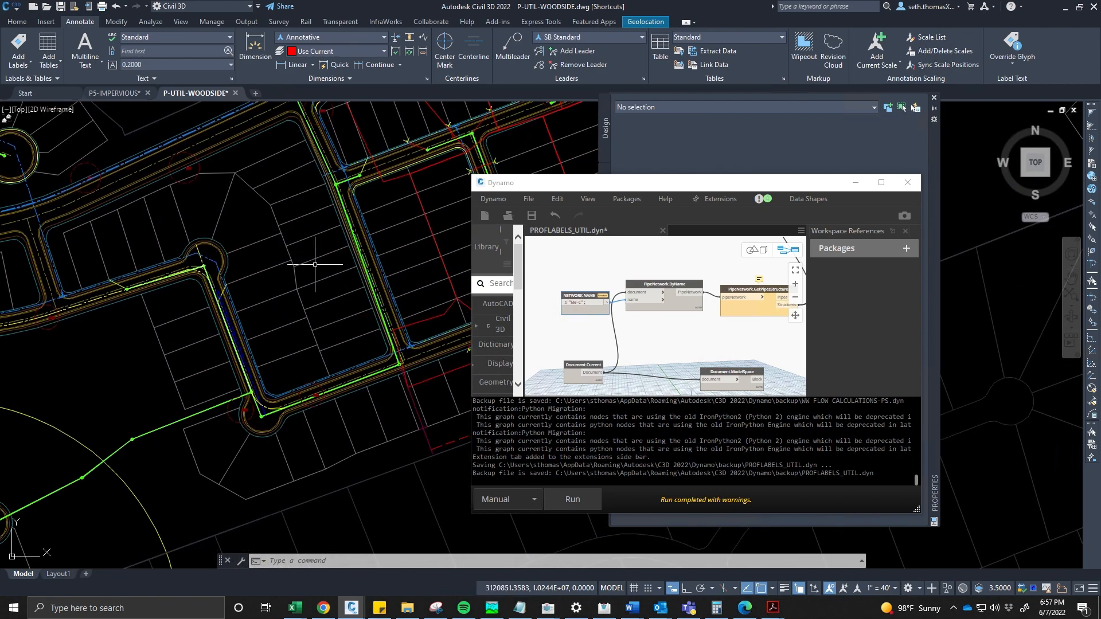
scroll(127, 280, down, 8)
middle_drag(396, 224, 3, 326)
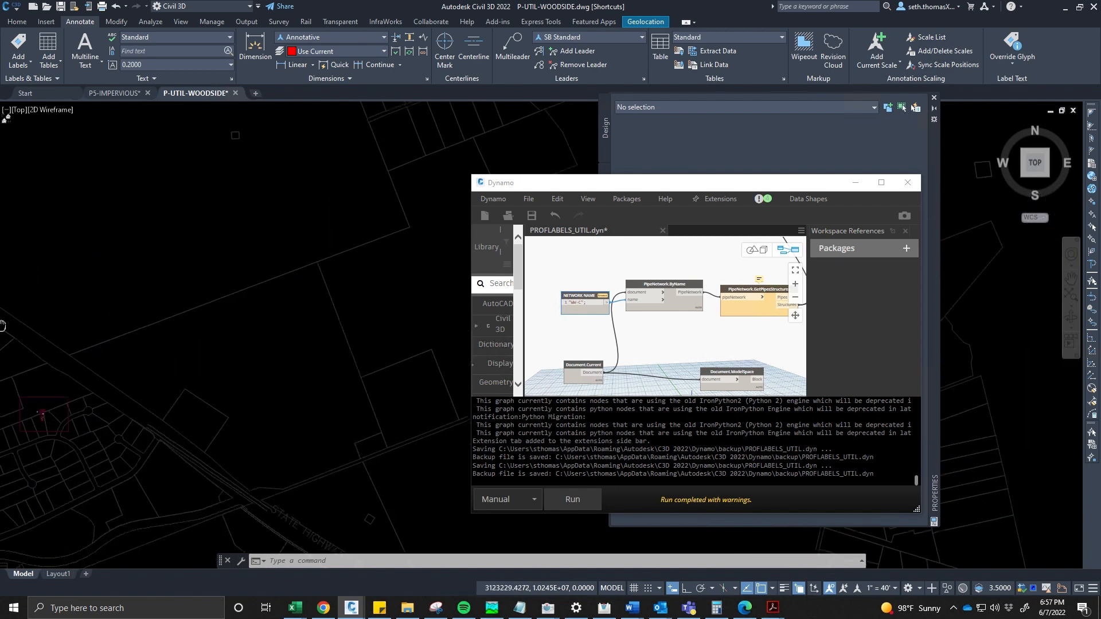
scroll(336, 258, down, 6)
middle_drag(448, 186, 172, 254)
scroll(225, 263, up, 3)
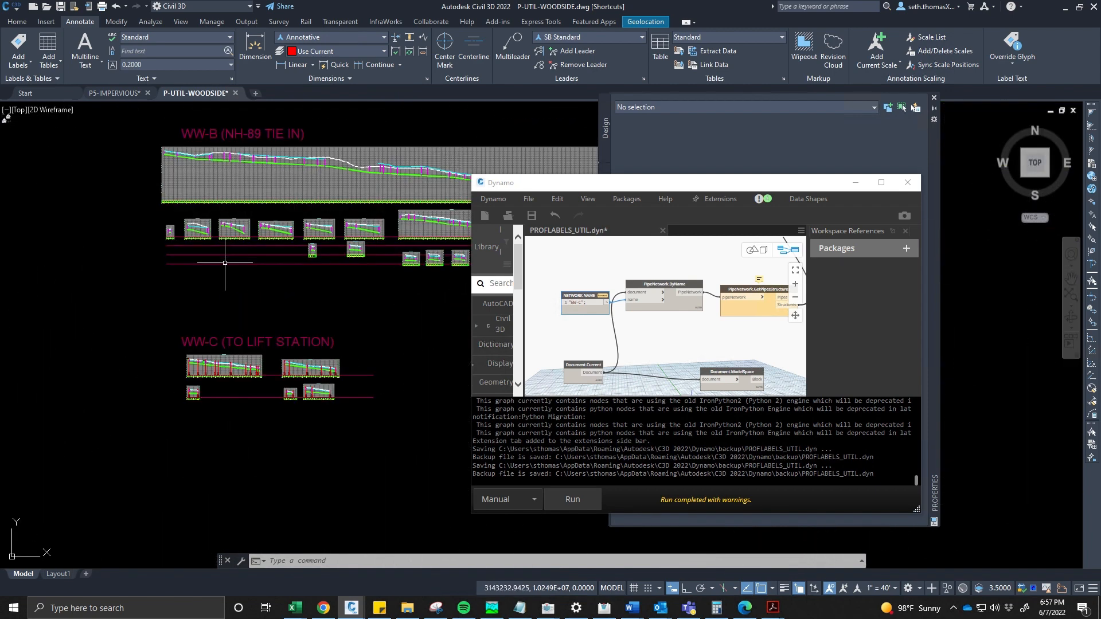